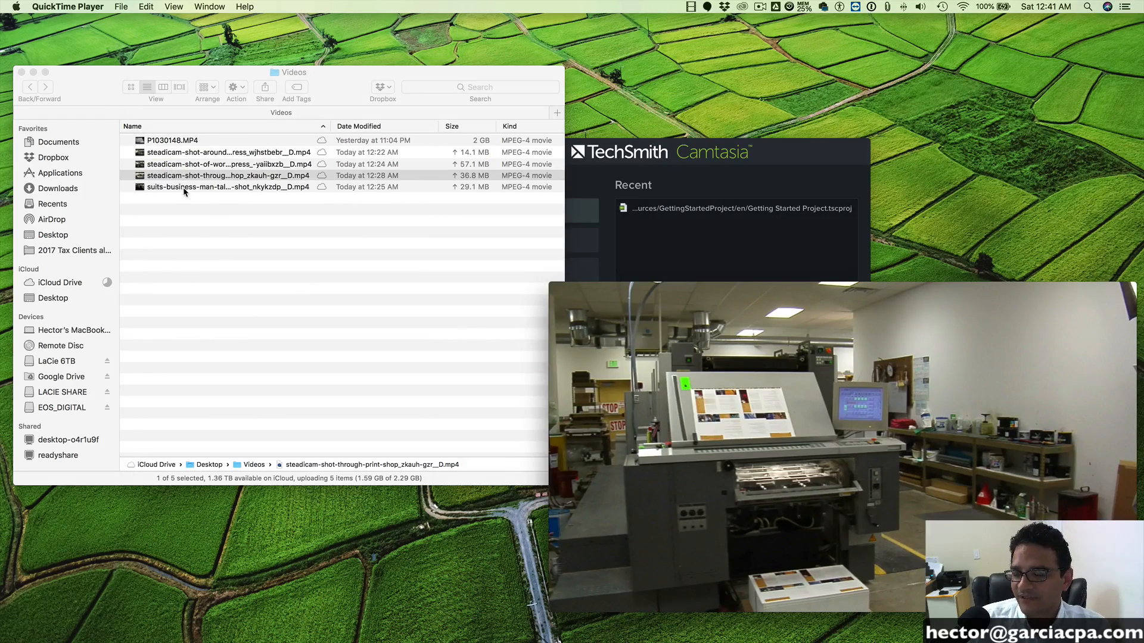
- Preview the print-shop and business-man stock clips from the Videos folder
left_click(184, 189)
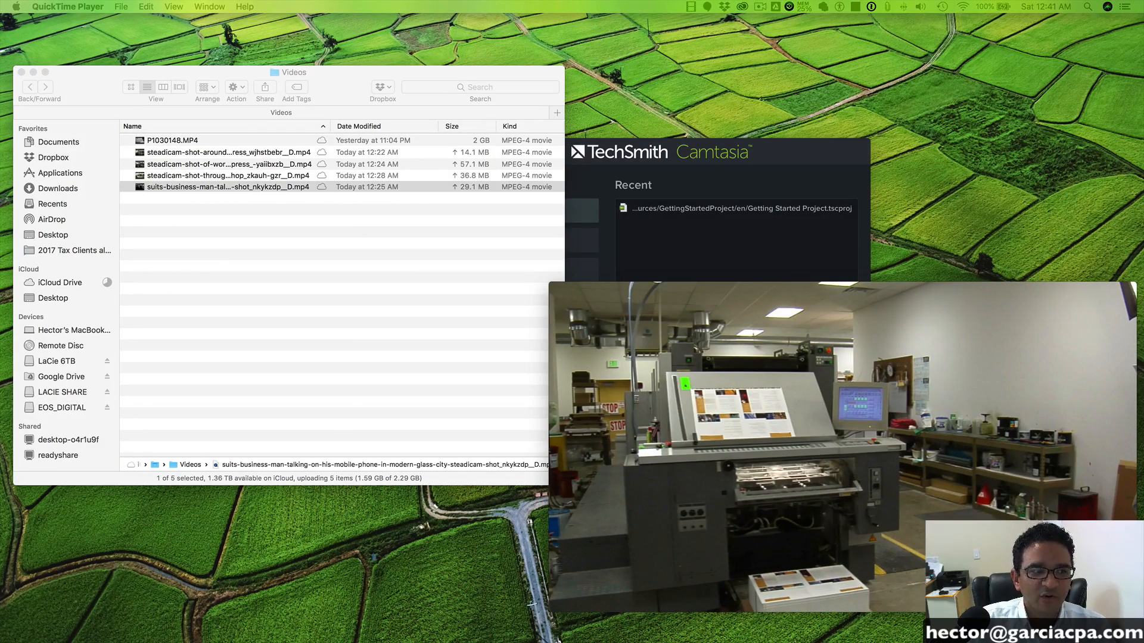
left_click_drag(0, 45, 449, 64)
left_click_drag(435, 521, 540, 524)
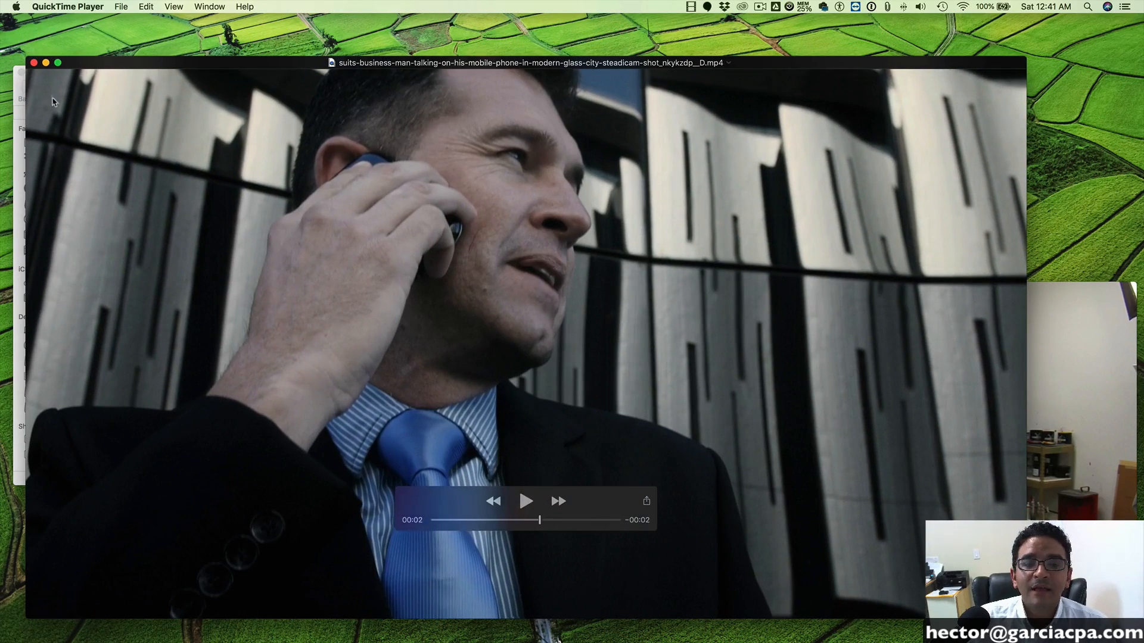
left_click(34, 63)
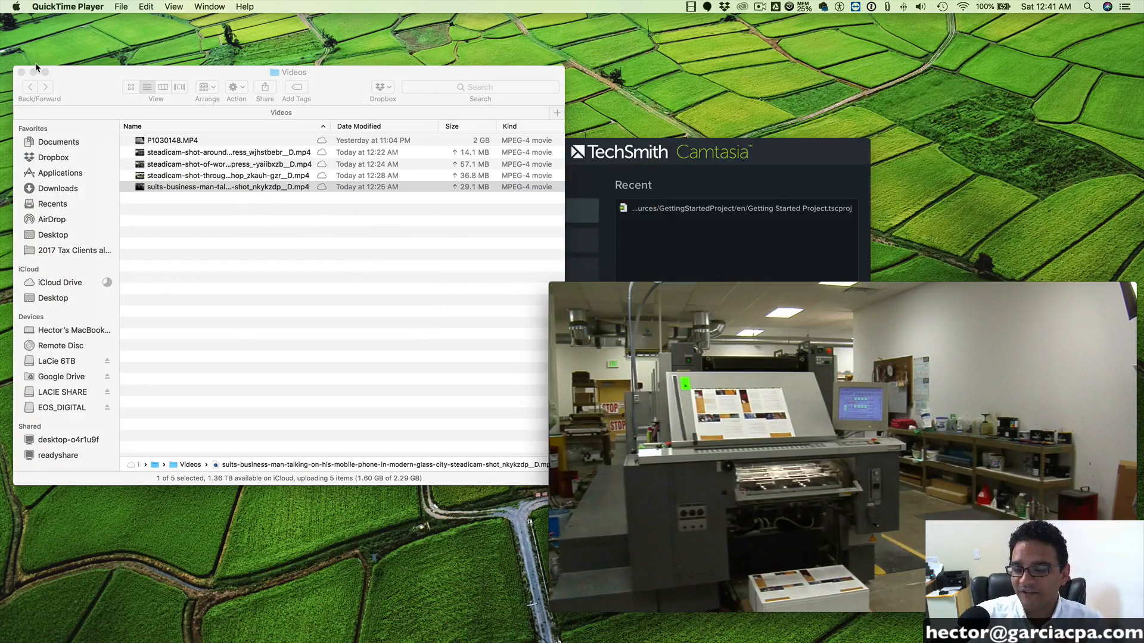
- Dismiss the remaining print-shop video, then switch to the empty Camtasia project and enlarge its window to fill the screen
left_click(556, 290)
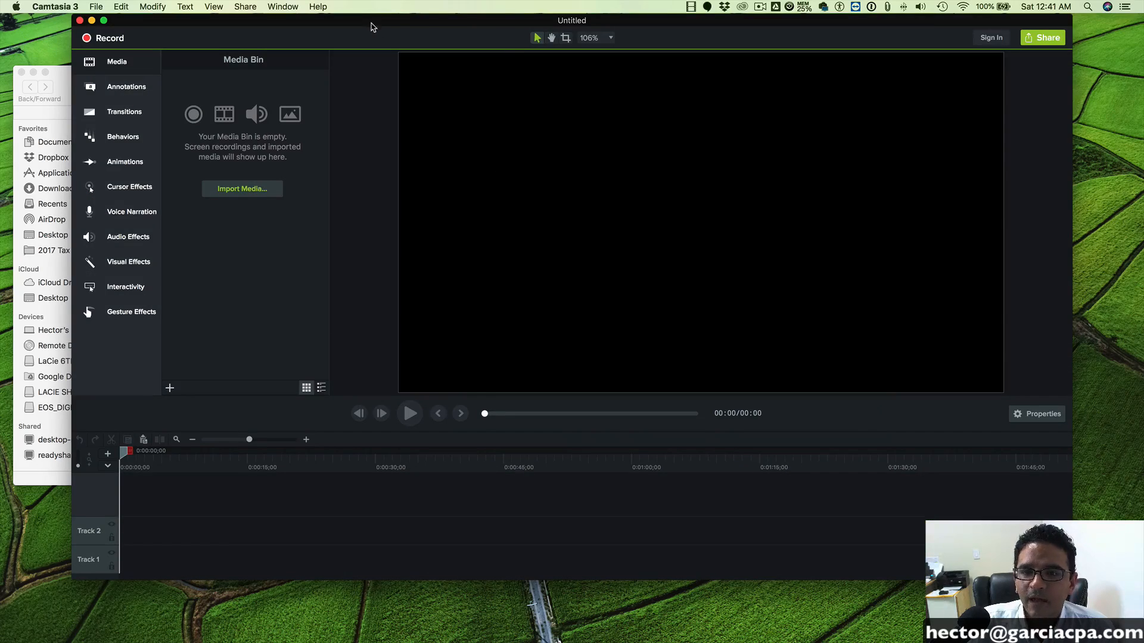
left_click_drag(371, 23, 304, 21)
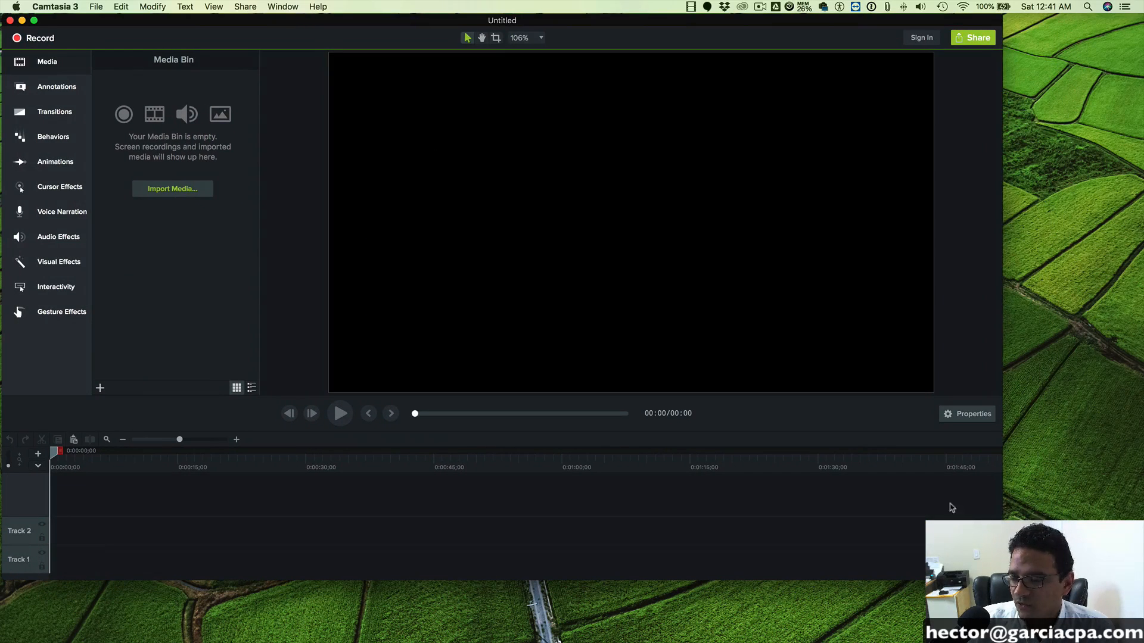
left_click_drag(1002, 581, 1137, 642)
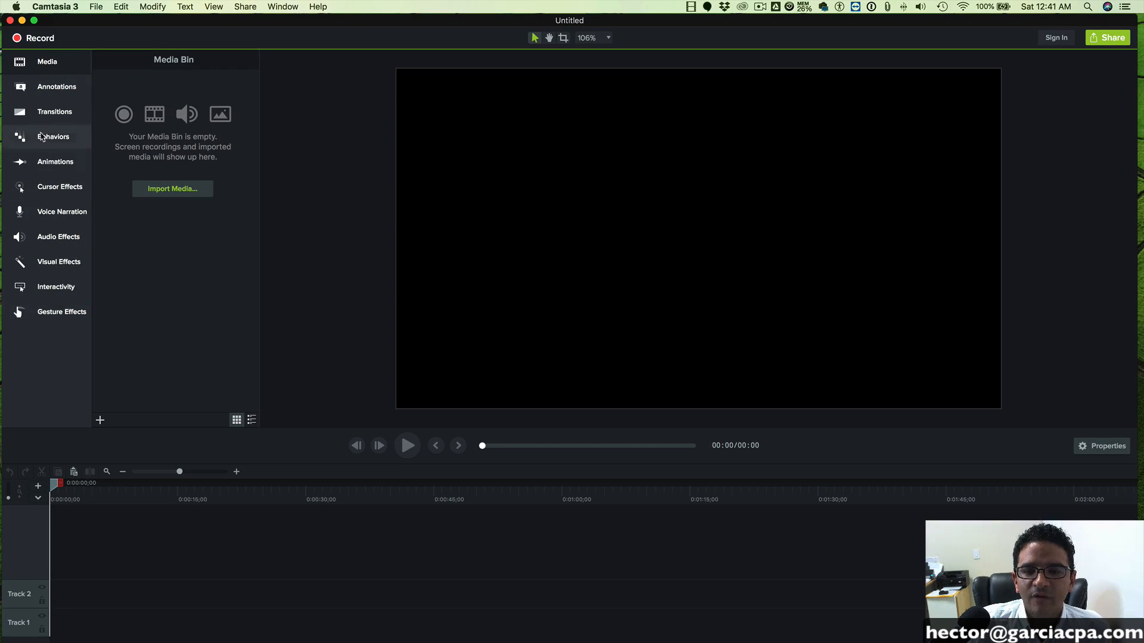
- Examine the annotation, transition, behavior, animation, cursor, narration, audio and visual effect libraries, ending at the media bin
left_click(44, 84)
left_click(34, 117)
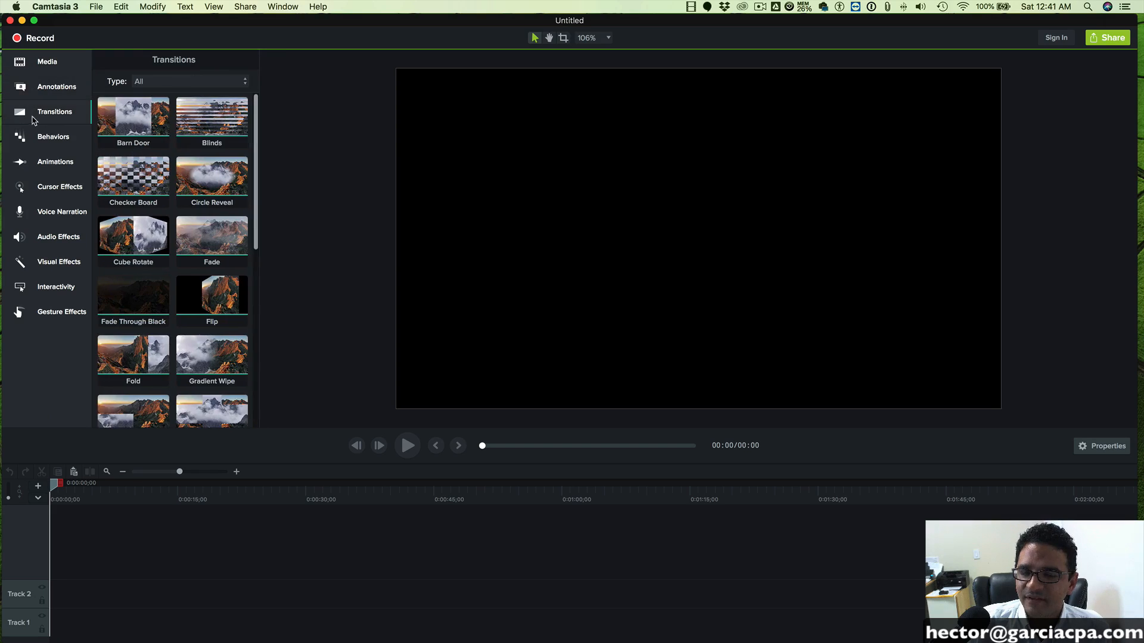
left_click(40, 137)
left_click(45, 163)
left_click(50, 188)
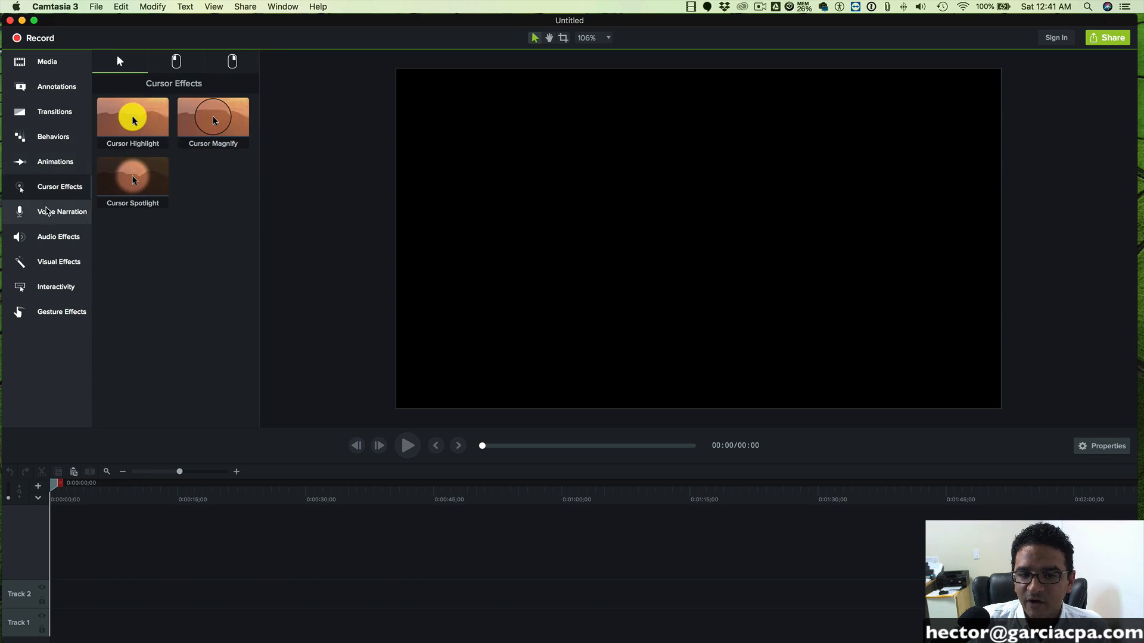
left_click(47, 212)
left_click(49, 238)
left_click(51, 264)
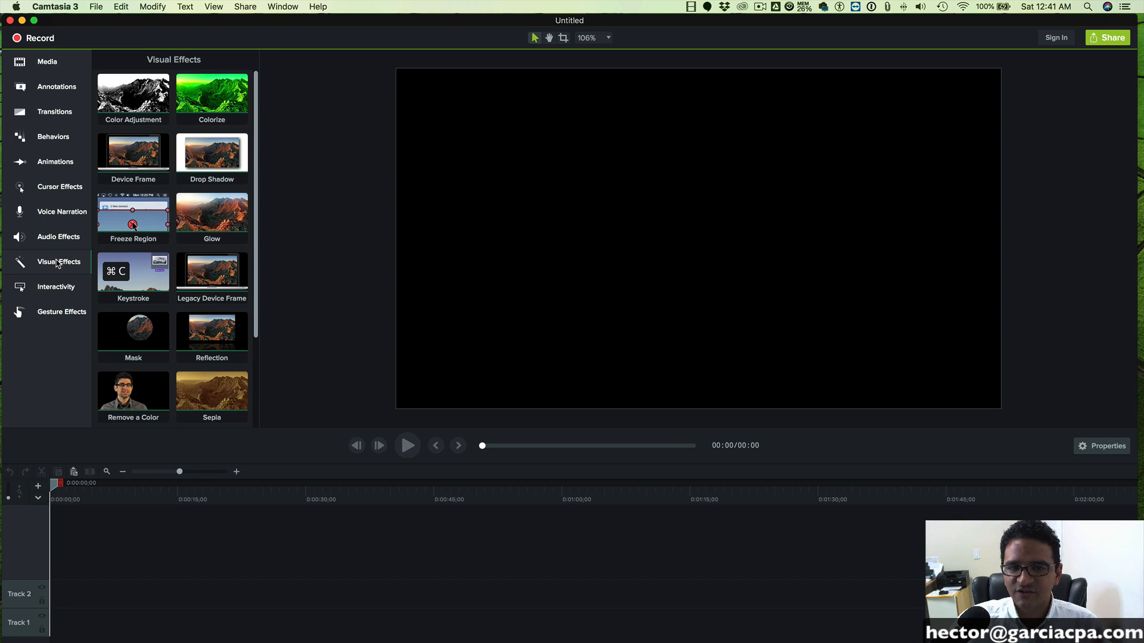
left_click(42, 64)
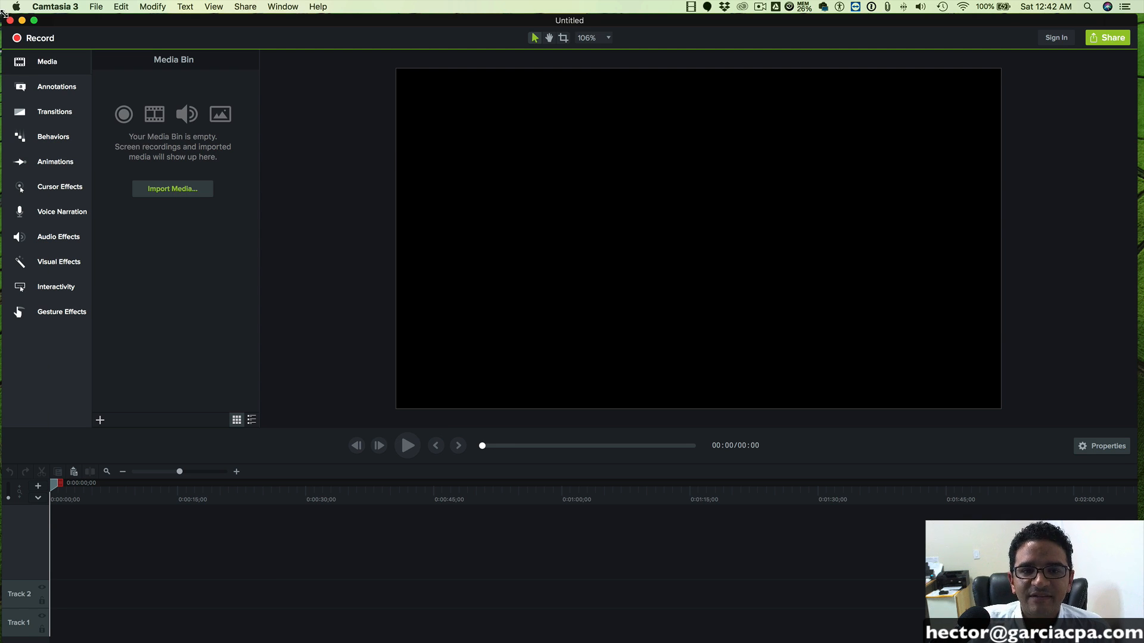
- Import all five MP4 clips from the Videos folder into the project's media bin
left_click_drag(2, 15, 285, 50)
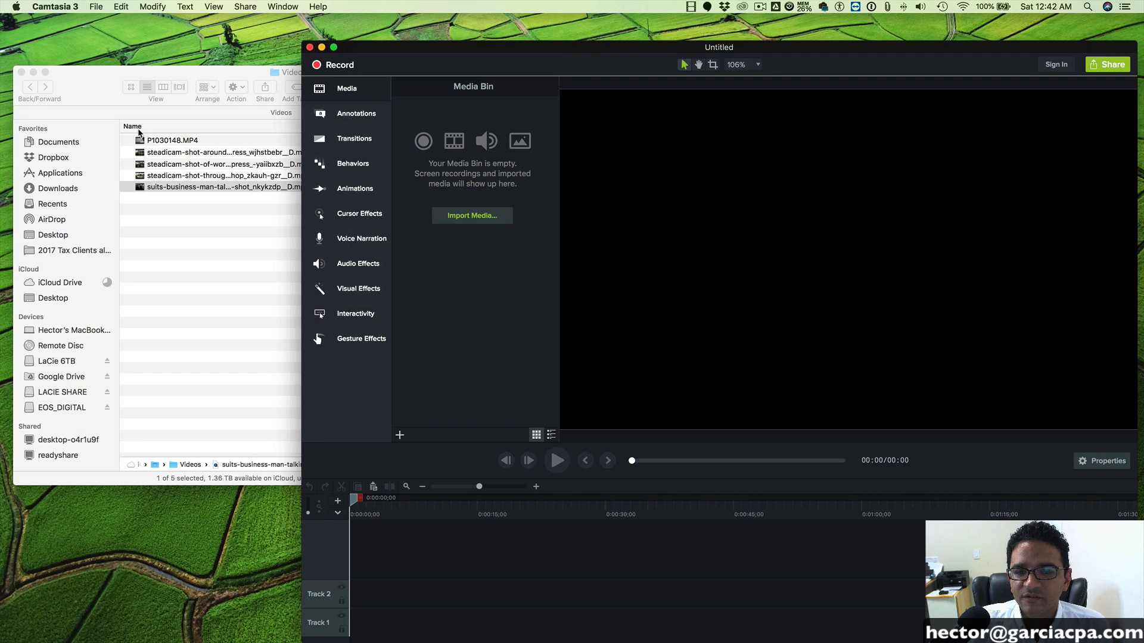
left_click(165, 146)
left_click(171, 143)
left_click(180, 187, "shift")
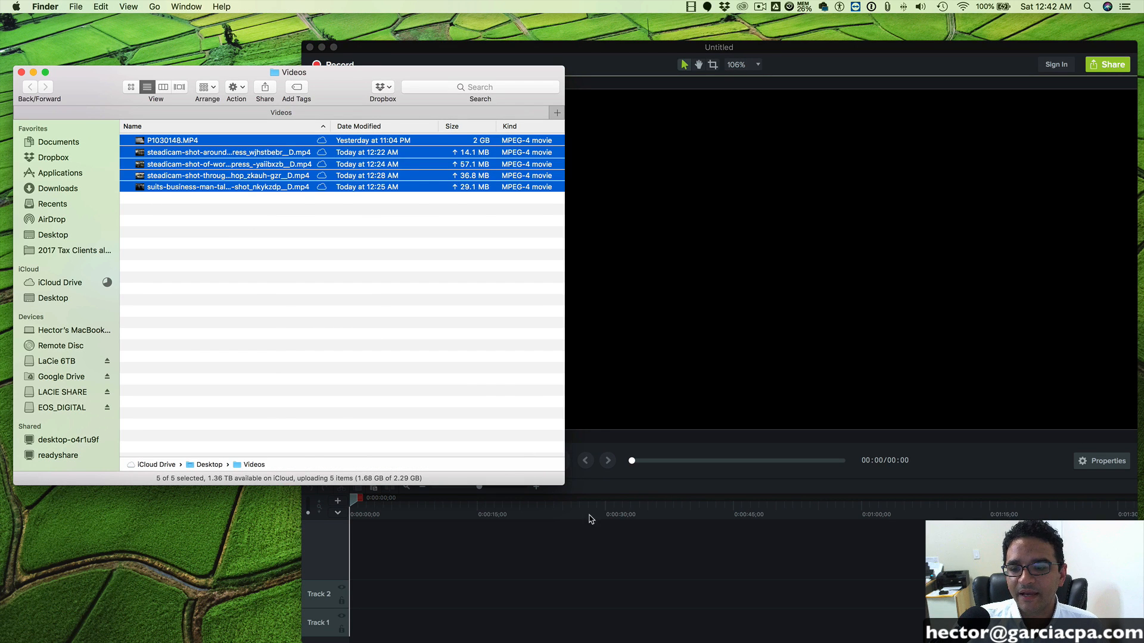
left_click_drag(560, 479, 335, 431)
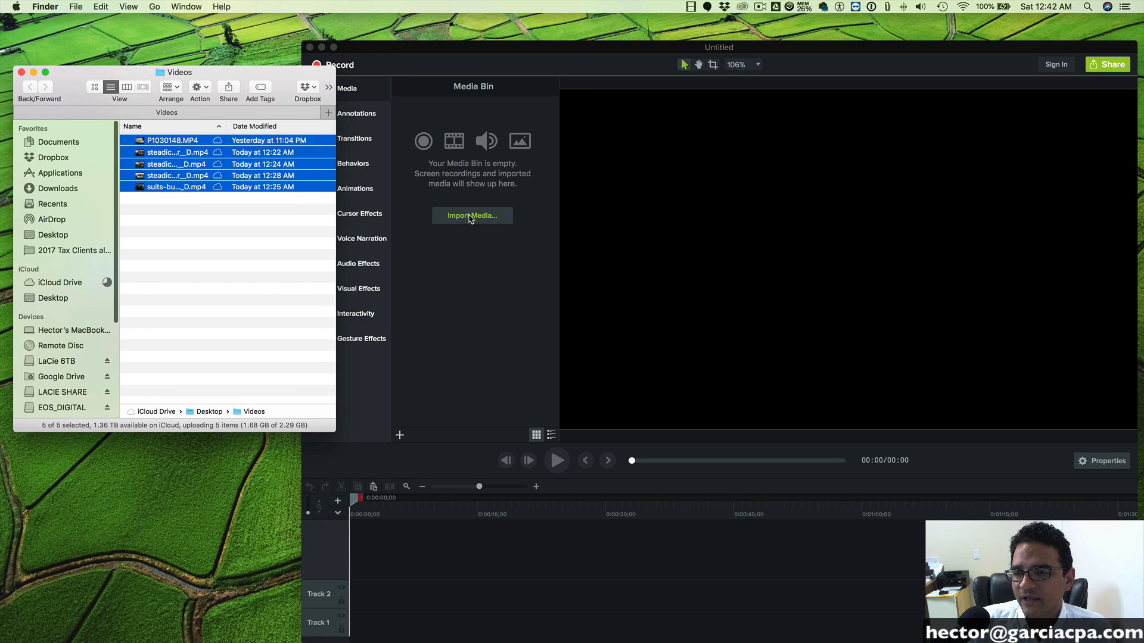
left_click_drag(230, 166, 464, 155)
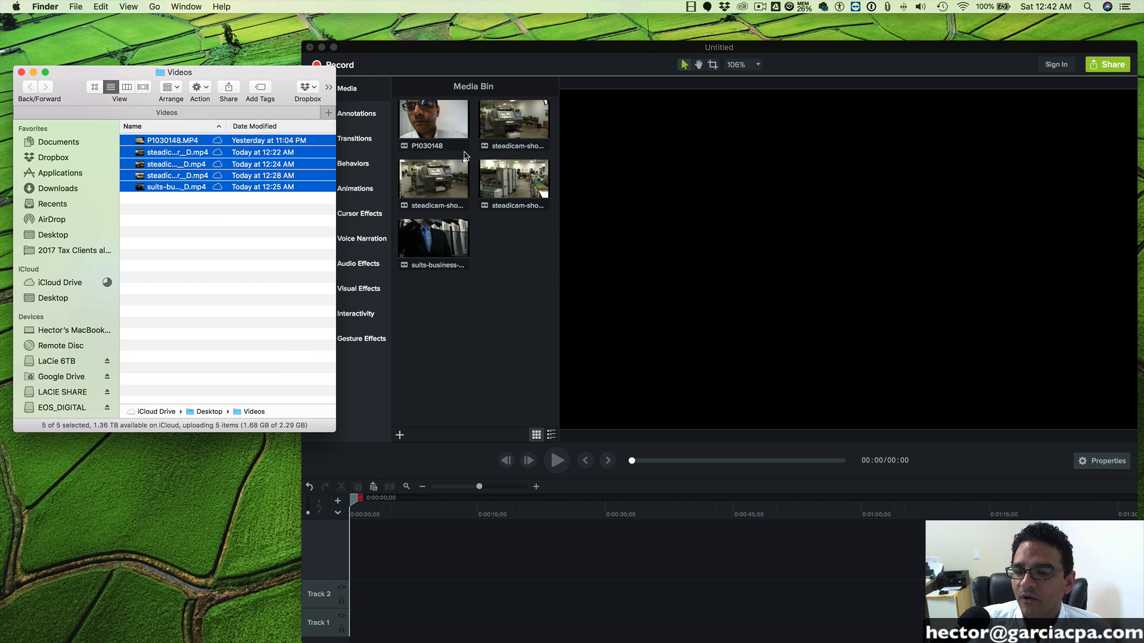
- Close the Videos folder window and enlarge the Camtasia window to fill the screen again
left_click(520, 290)
left_click(21, 72)
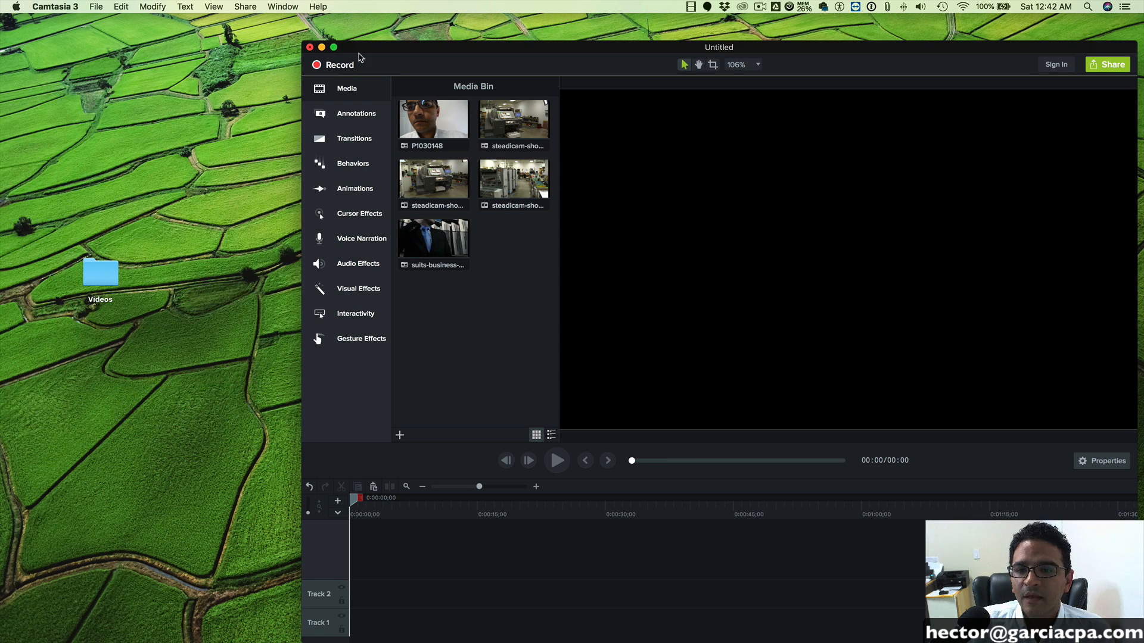
left_click_drag(303, 44, 1, 15)
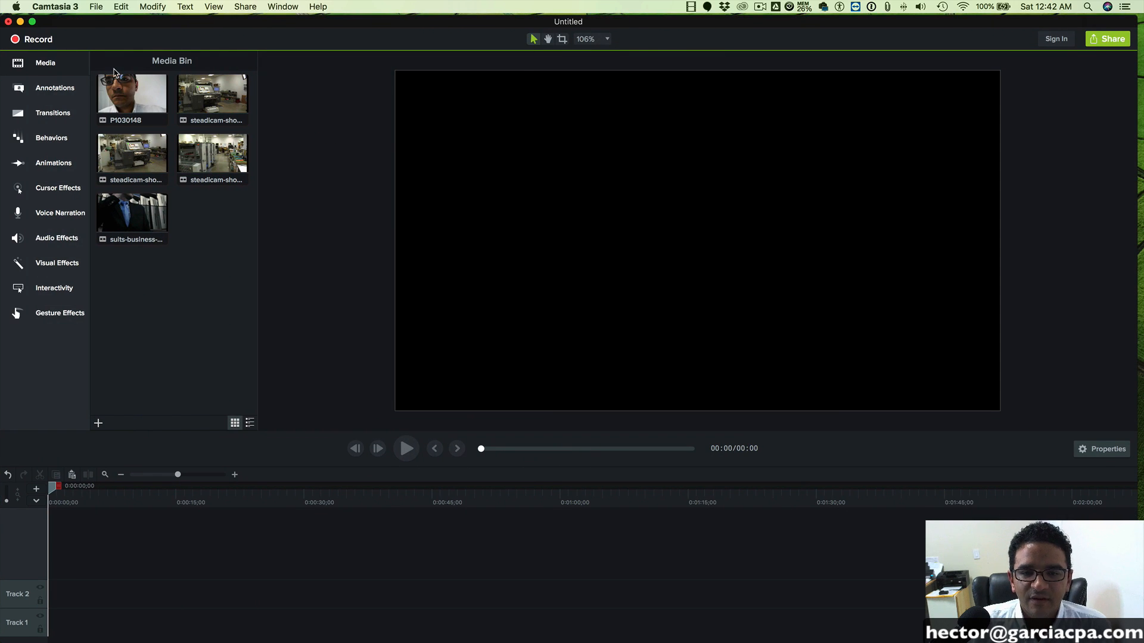
- Place the P1030148 clip at the start of Track 2 and increase the track height
left_click_drag(138, 89, 67, 543)
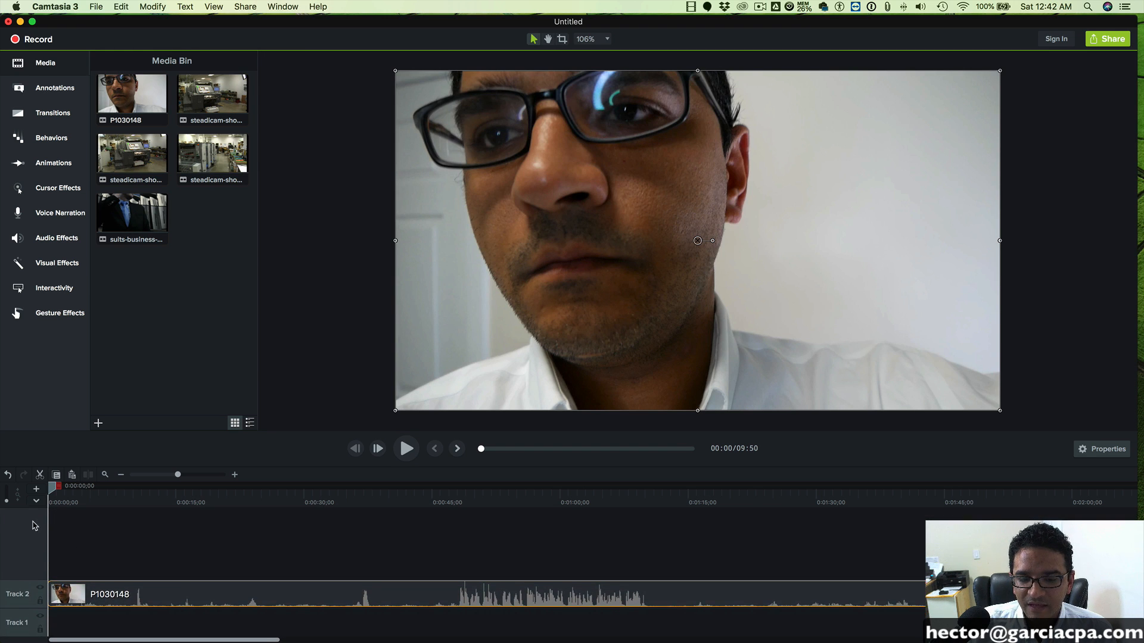
left_click_drag(7, 501, 943, 504)
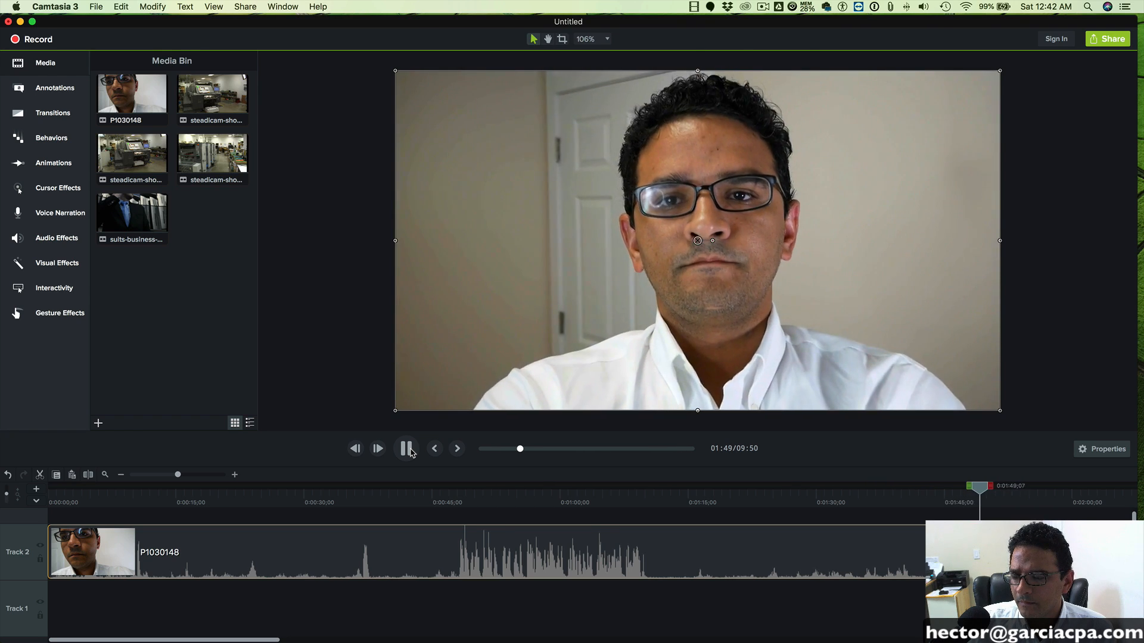
- Cut away everything before 0:01:47;28 in the P1030148 clip and shift the remaining footage to the timeline start
left_click(407, 449)
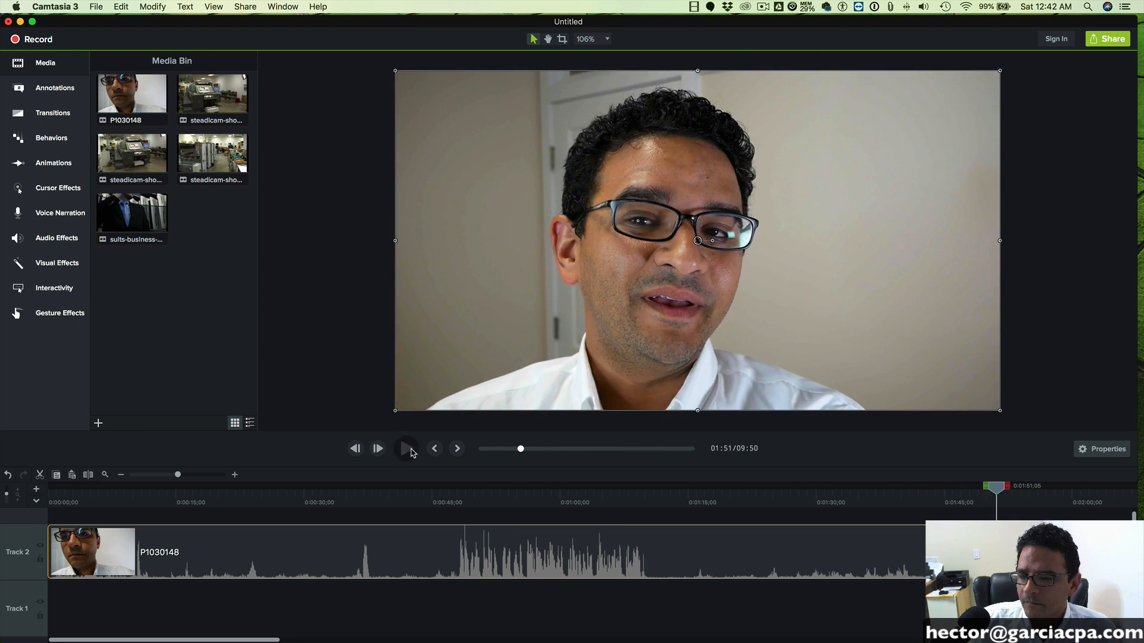
left_click_drag(1001, 492, 968, 495)
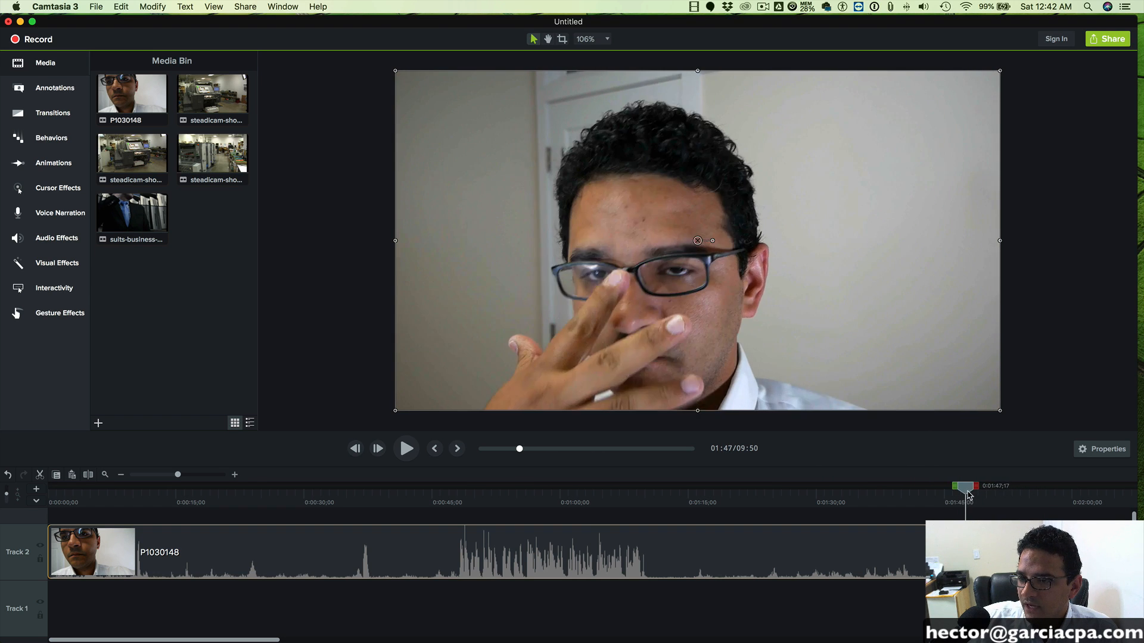
key("super+t")
left_click(898, 545)
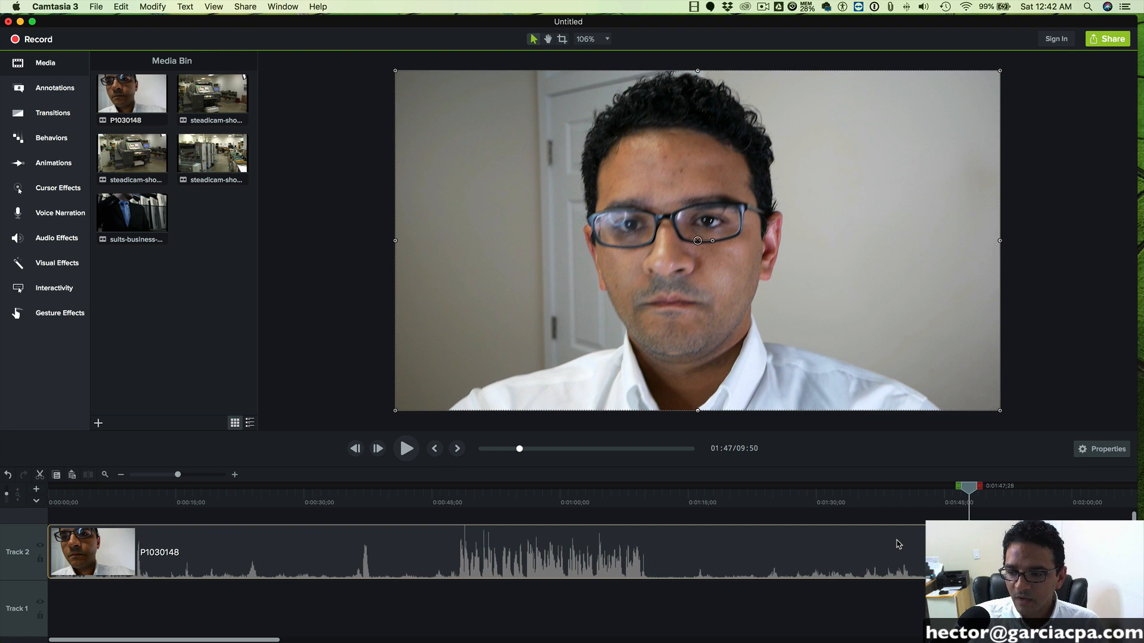
key("Delete")
left_click_drag(1006, 551, 86, 553)
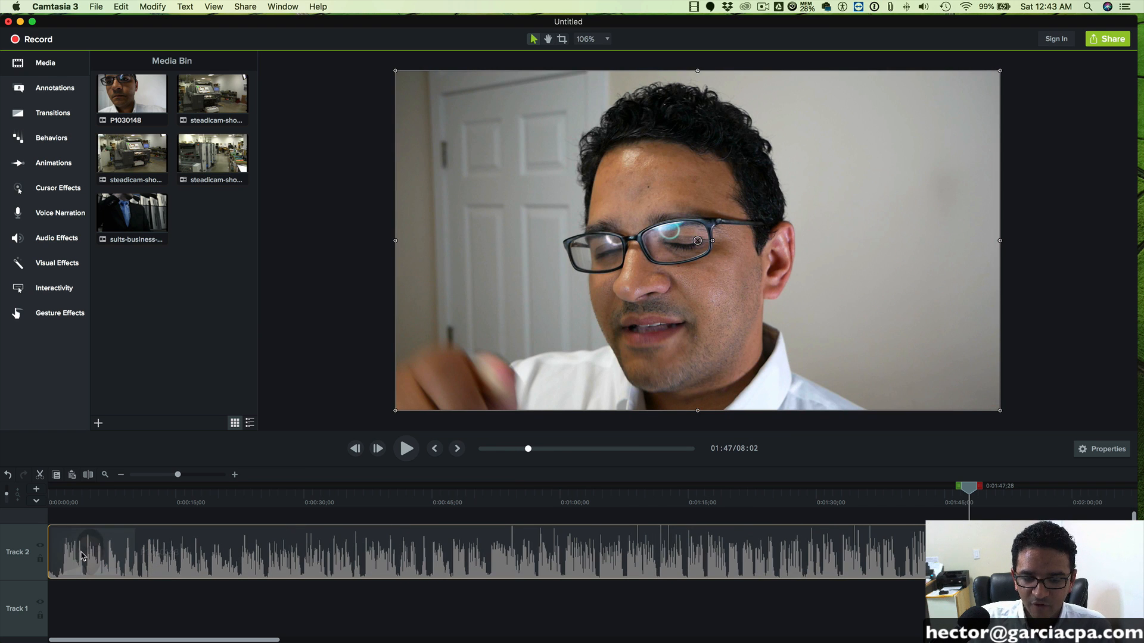
- Play back the opening of the trimmed P1030148 clip and return the playhead to the start
left_click_drag(57, 493, 37, 490)
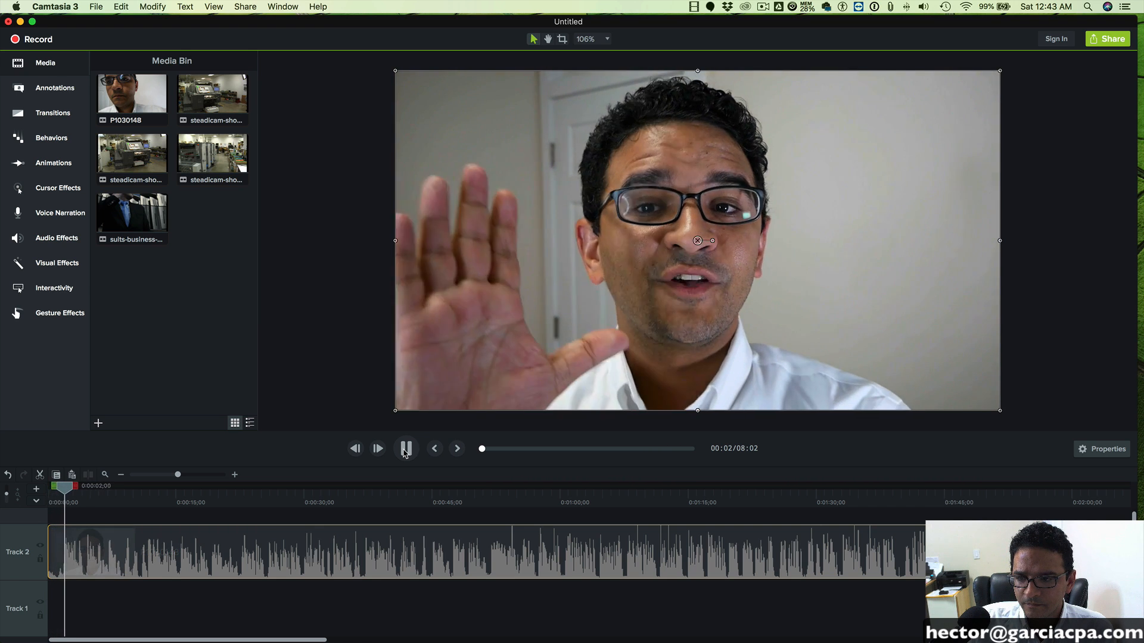
left_click(406, 450)
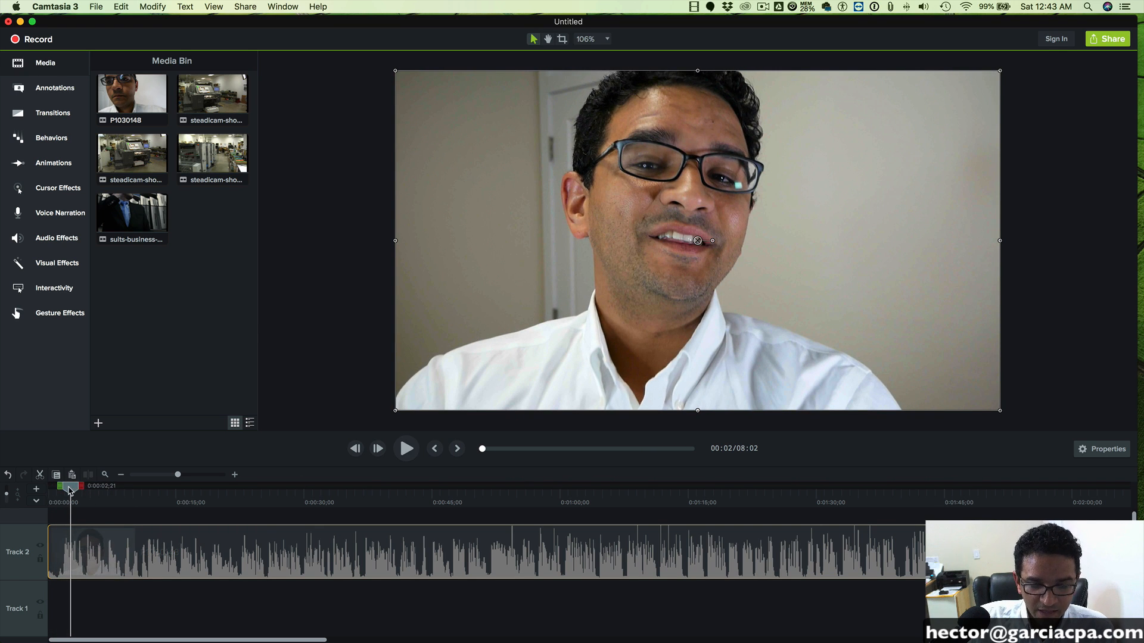
left_click_drag(71, 491, 50, 489)
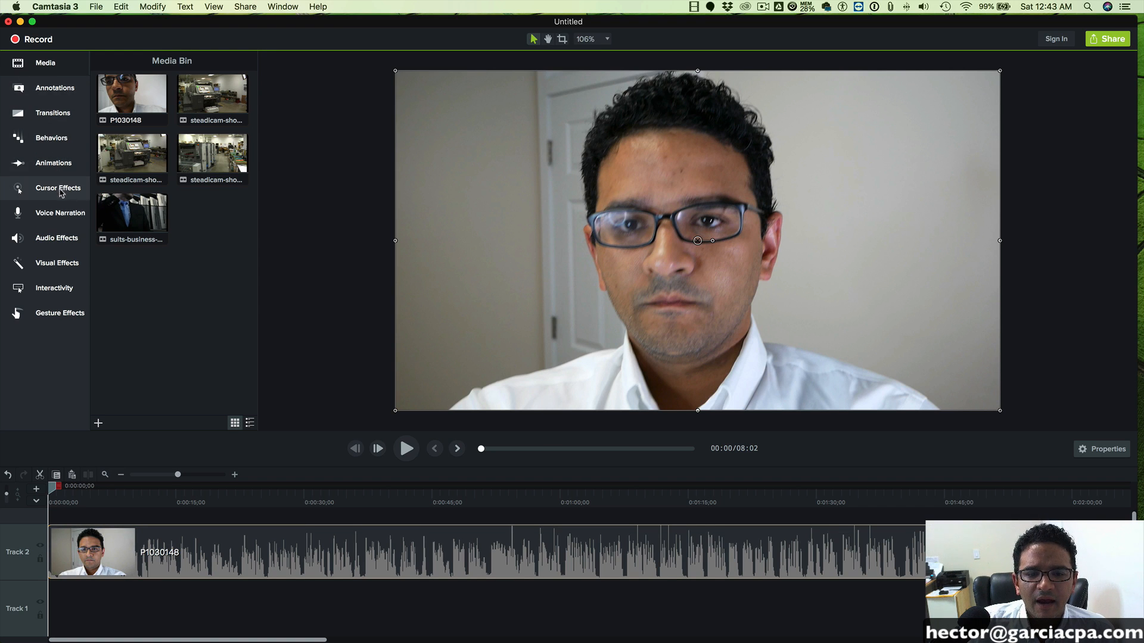
- Add a Full Opacity animation at the start of the P1030148 clip and stretch it to end at about 0:00:01;27
left_click(53, 167)
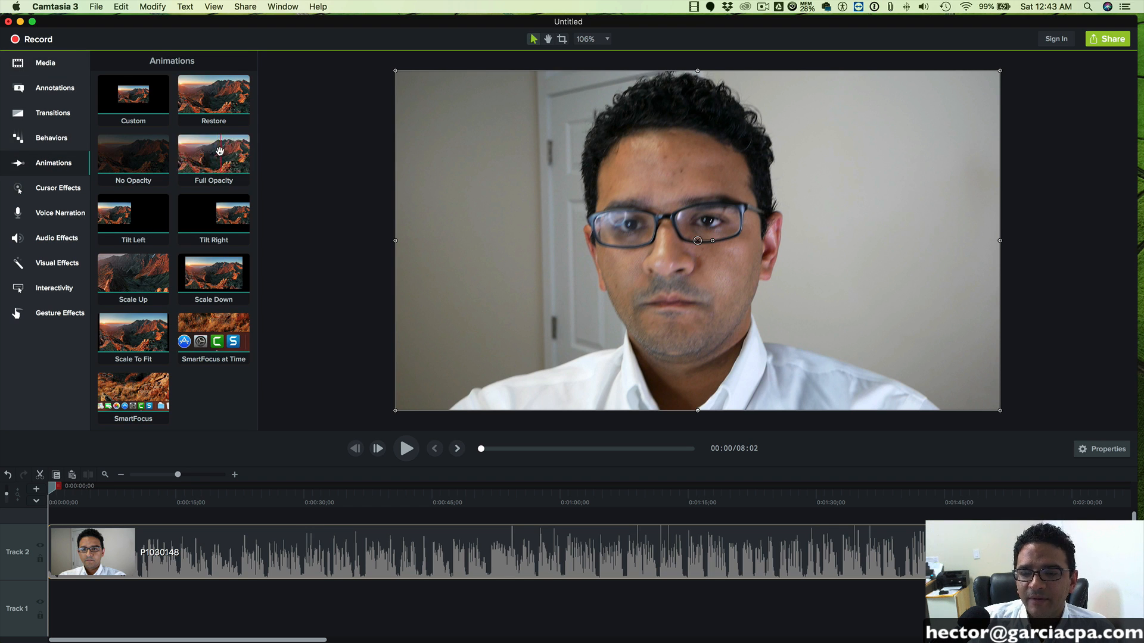
mouse_move(240, 157)
left_mouse_down()
mouse_move(204, 176)
mouse_move(193, 260)
mouse_move(65, 563)
mouse_move(56, 555)
mouse_move(135, 554)
mouse_move(59, 560)
left_mouse_up()
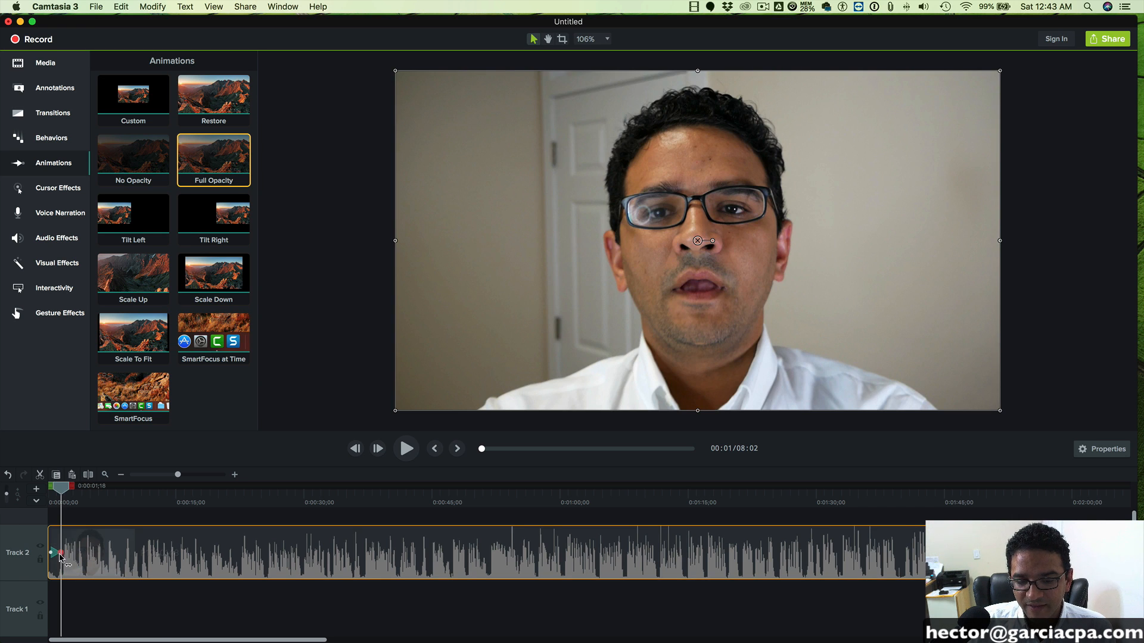
left_click(63, 555)
left_click_drag(101, 559, 49, 554)
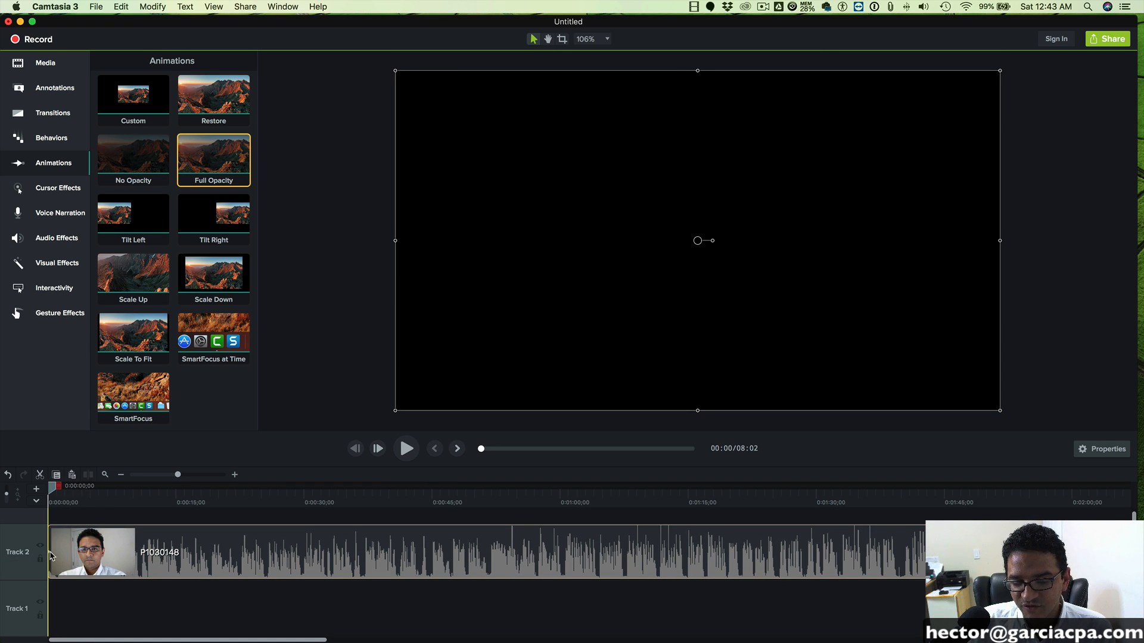
left_click_drag(129, 556, 66, 553)
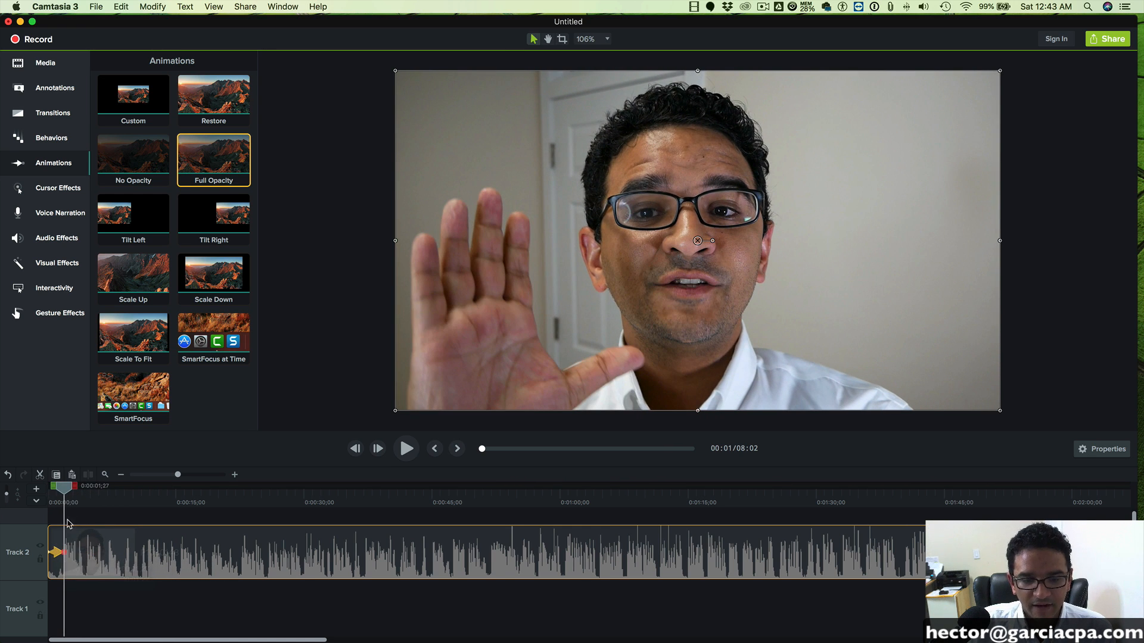
- Play back the clip's fade-in from the start and extend the Full Opacity animation slightly
left_click_drag(65, 494, 49, 494)
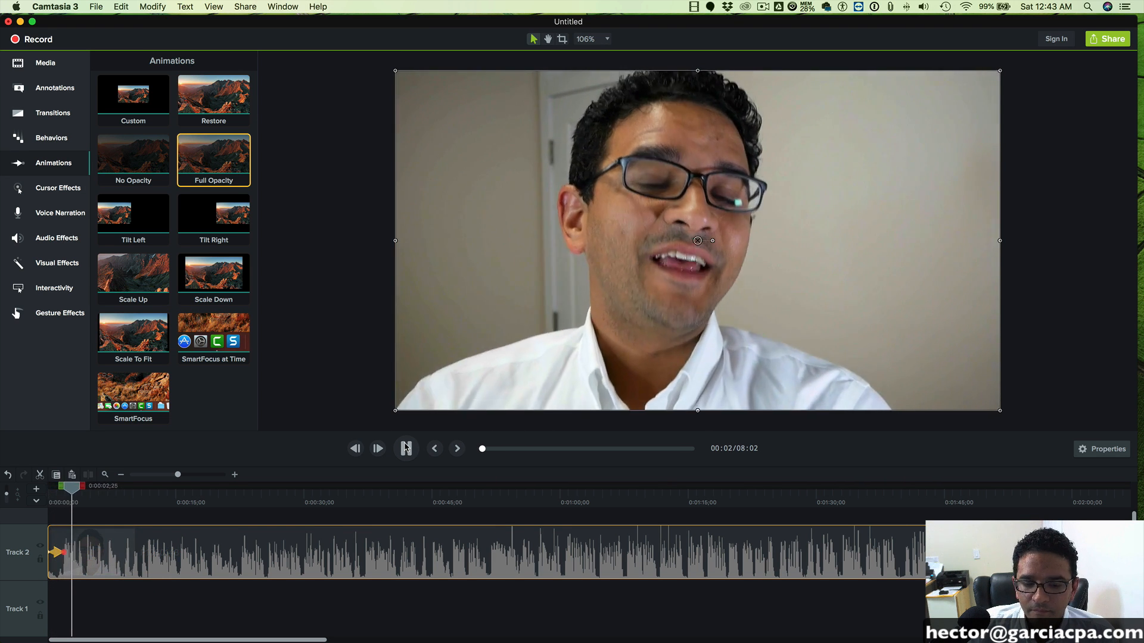
left_click(406, 448)
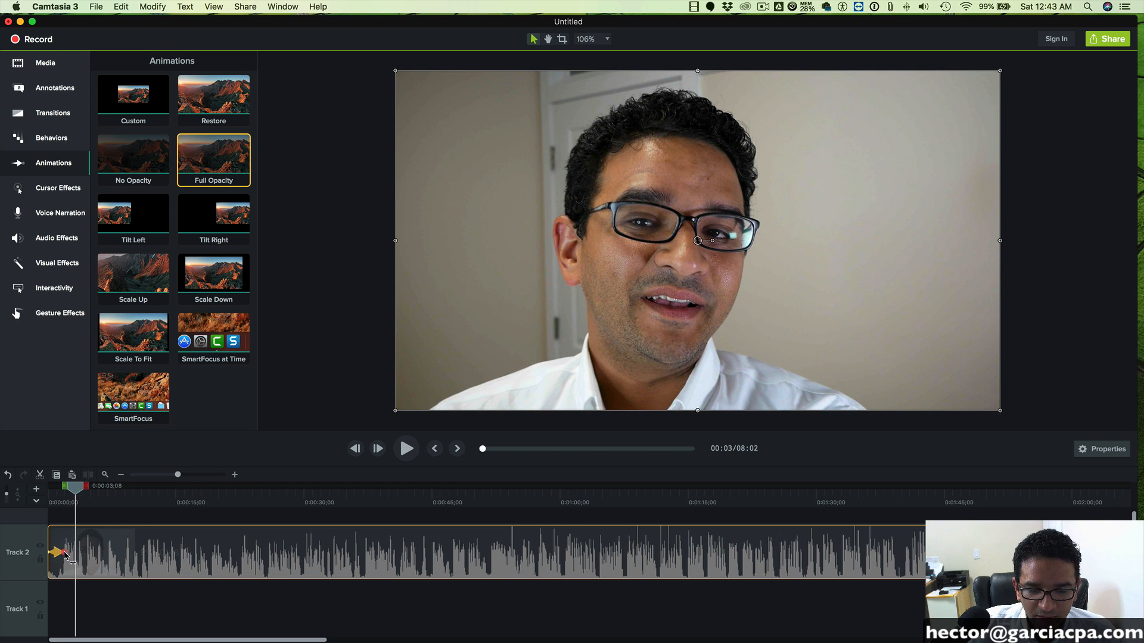
left_click_drag(74, 487, 37, 491)
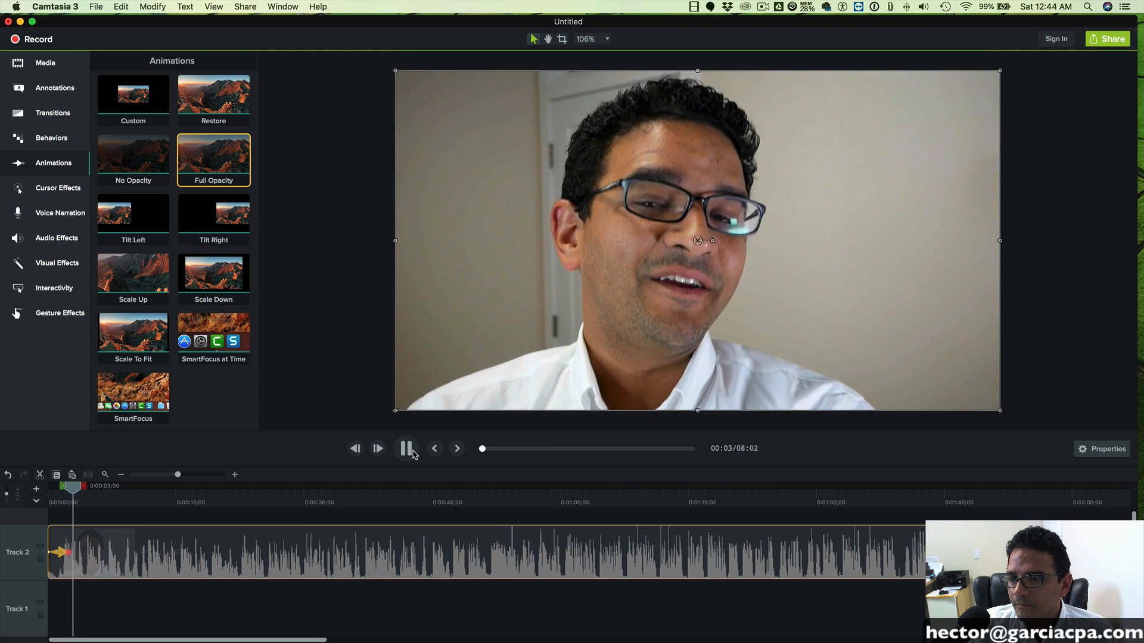
key("space")
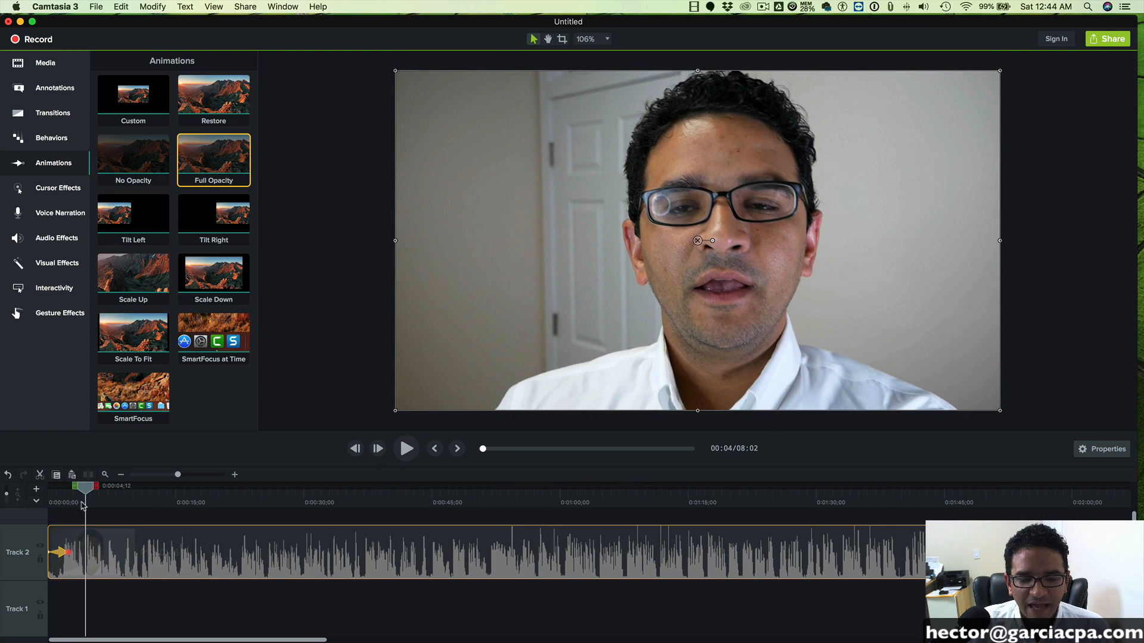
- Shift the P1030148 clip about 14 seconds later on Track 2 and place the playhead at 0:00:15;04
left_click_drag(147, 560, 266, 559)
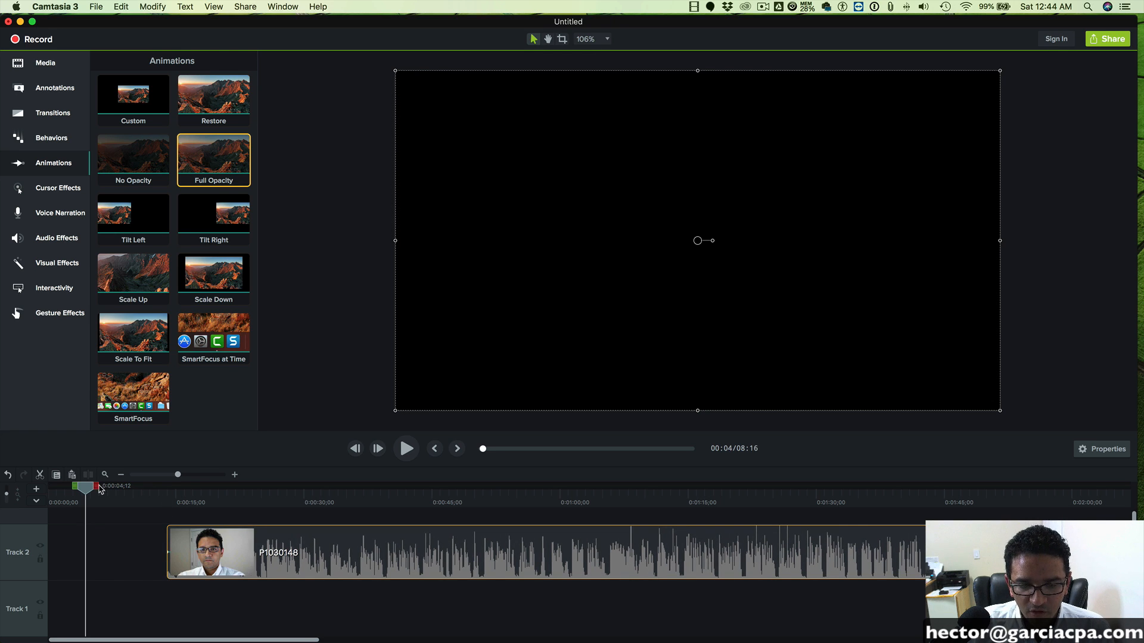
left_click_drag(100, 490, 175, 494)
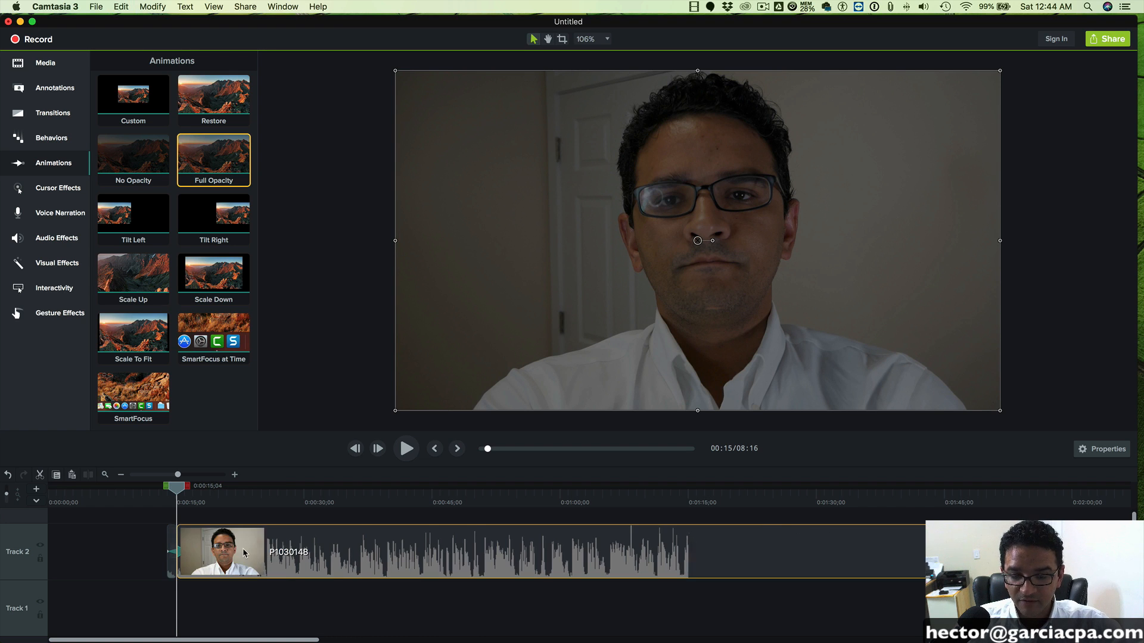
- Delete the short piece of P1030148 before the playhead at 0:00:15;04 and move the remaining clip to the start of Track 2
key("Delete")
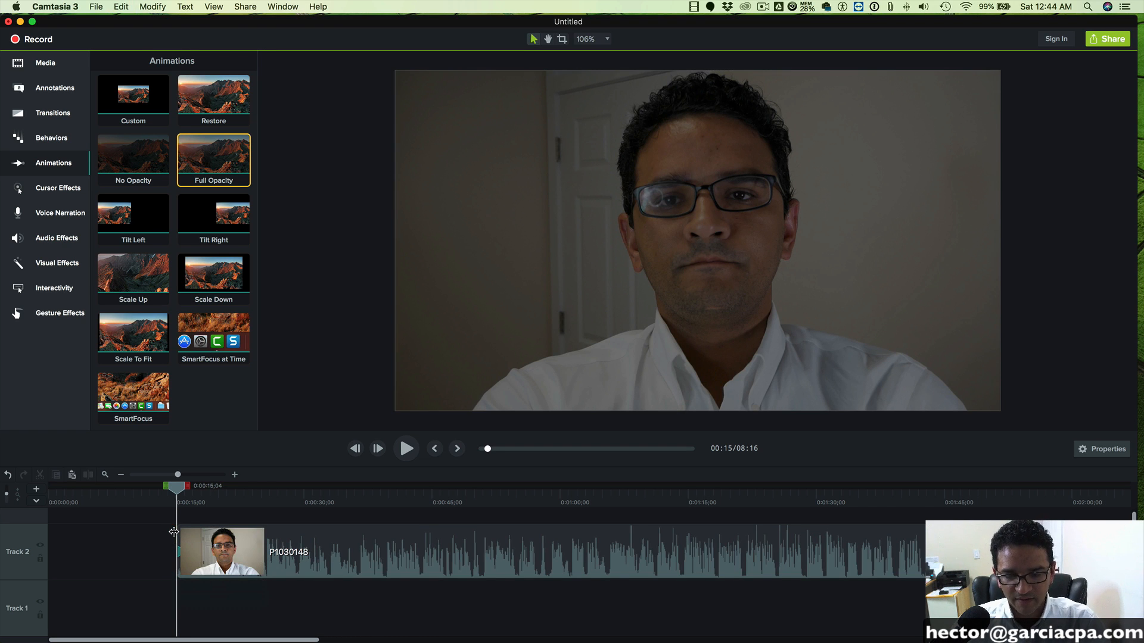
left_click_drag(255, 536, 262, 538)
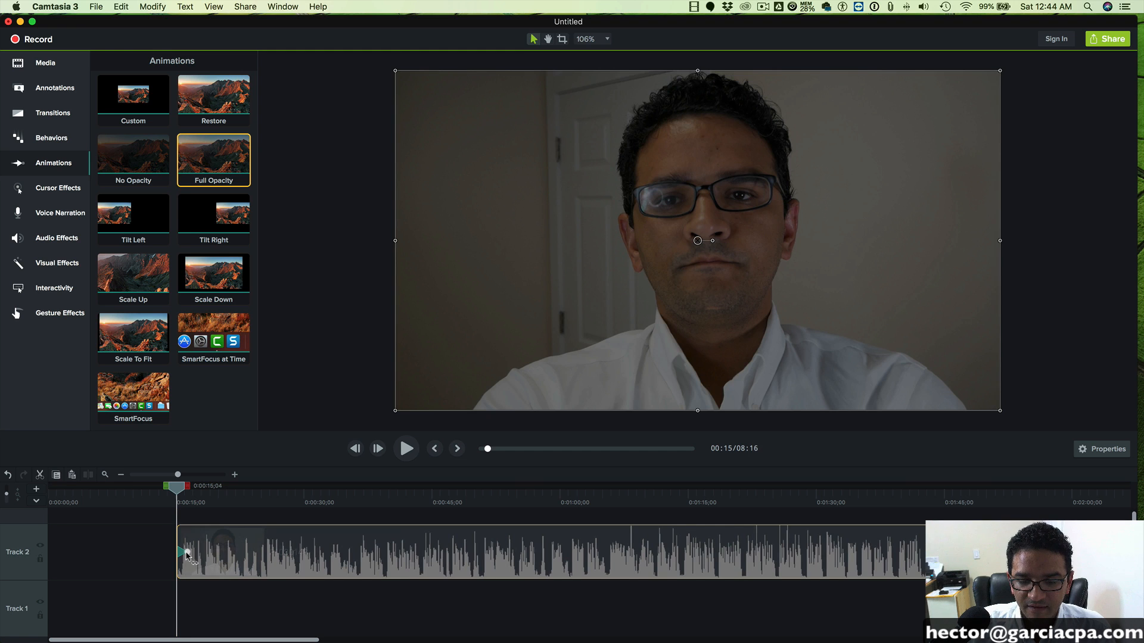
left_click_drag(181, 553, 128, 554)
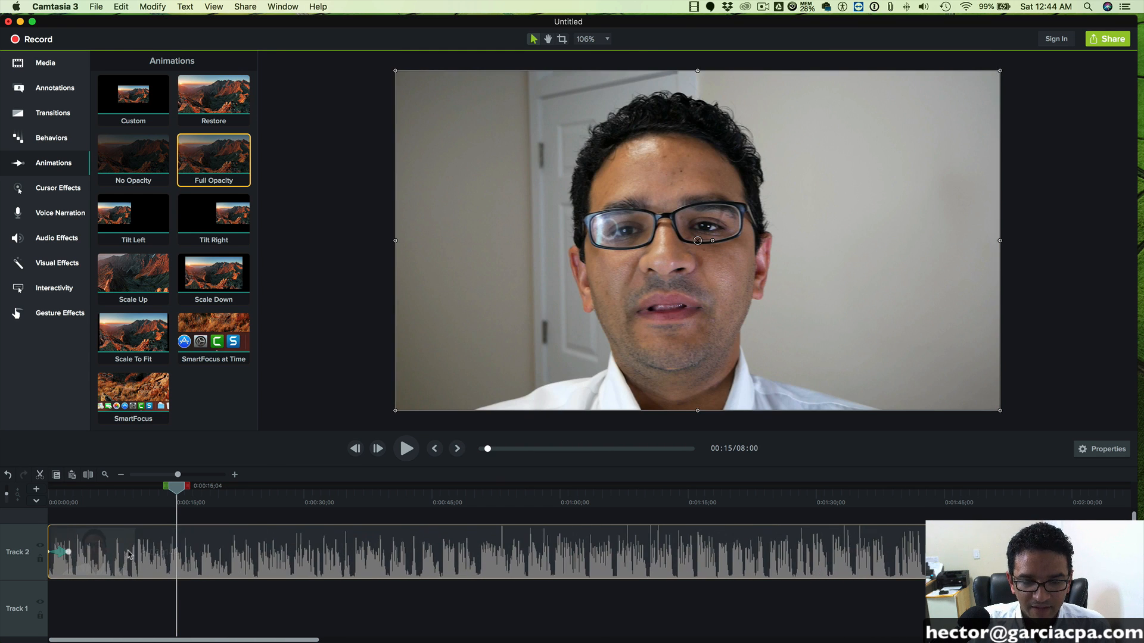
- Play back the clip's fade-in from the start, then the talking-head footage between about 0:00:18 and 0:00:30
left_click_drag(177, 494, 31, 490)
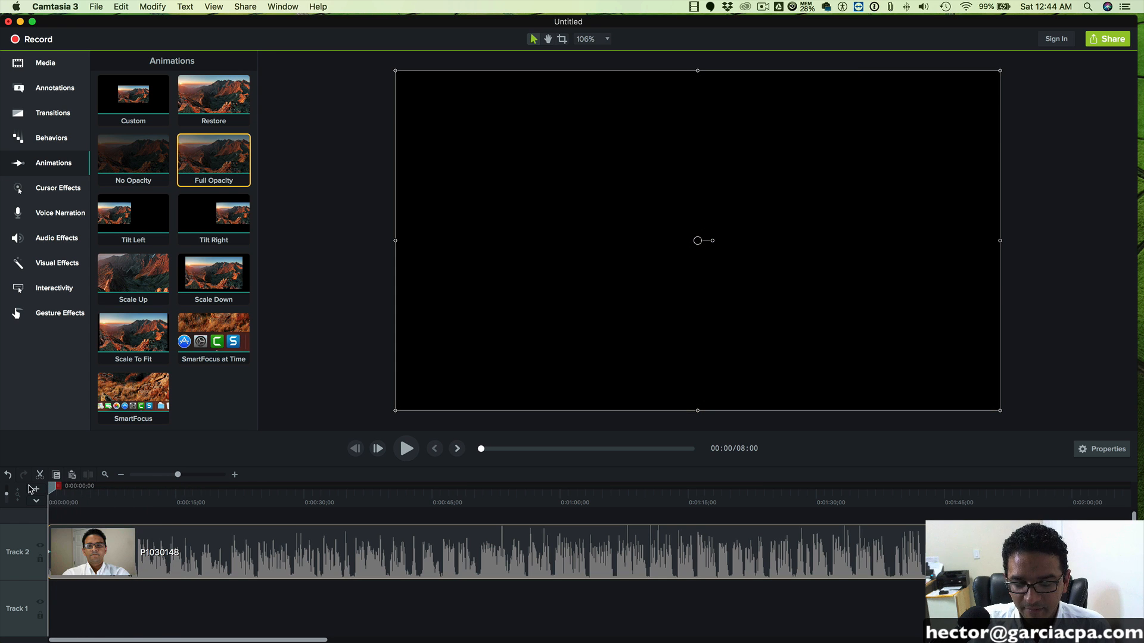
left_click(406, 448)
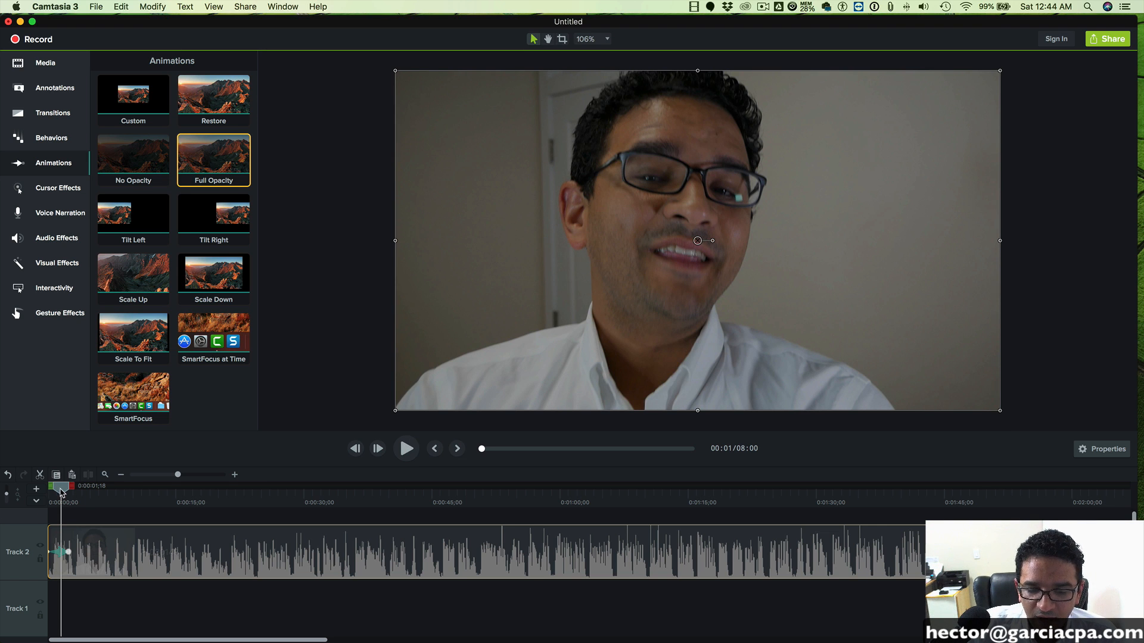
left_click_drag(62, 492, 198, 490)
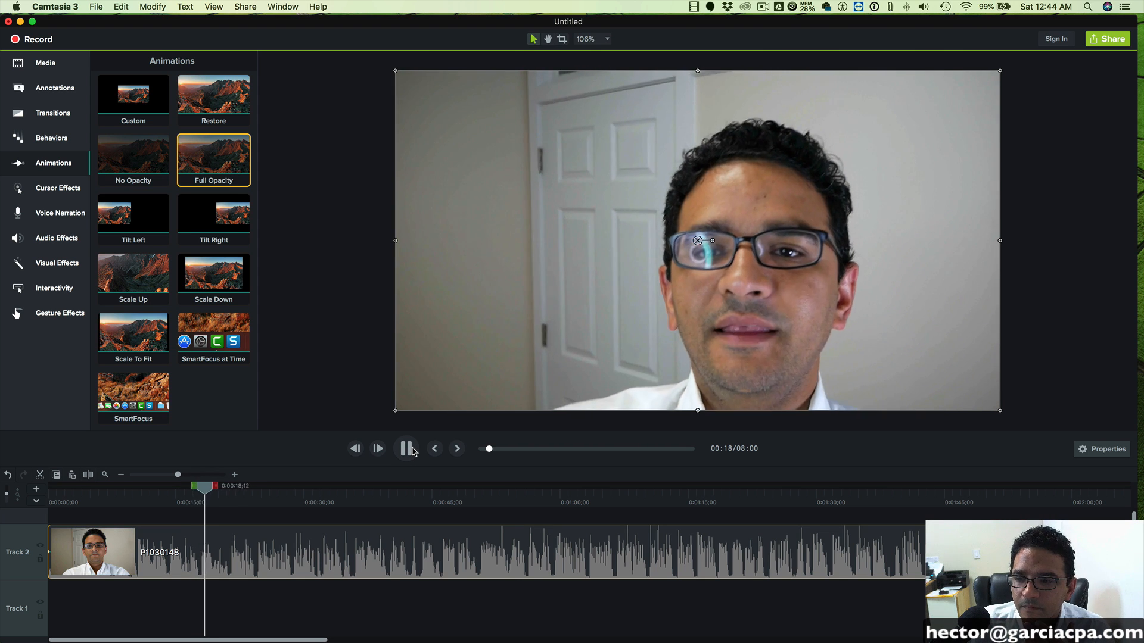
left_click(278, 497)
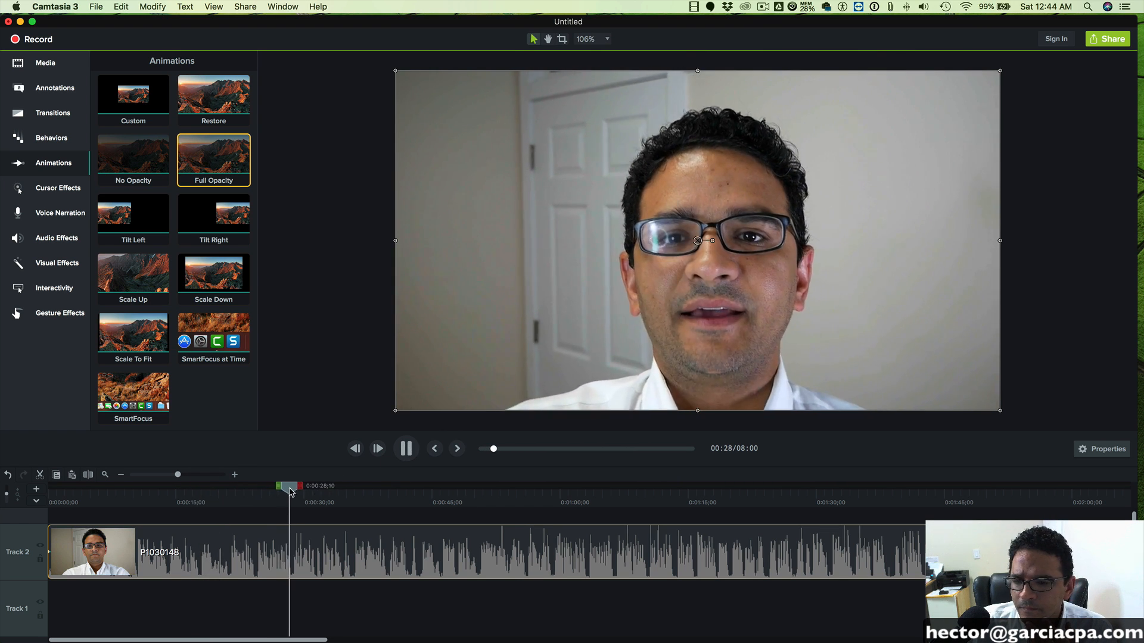
left_click(405, 449)
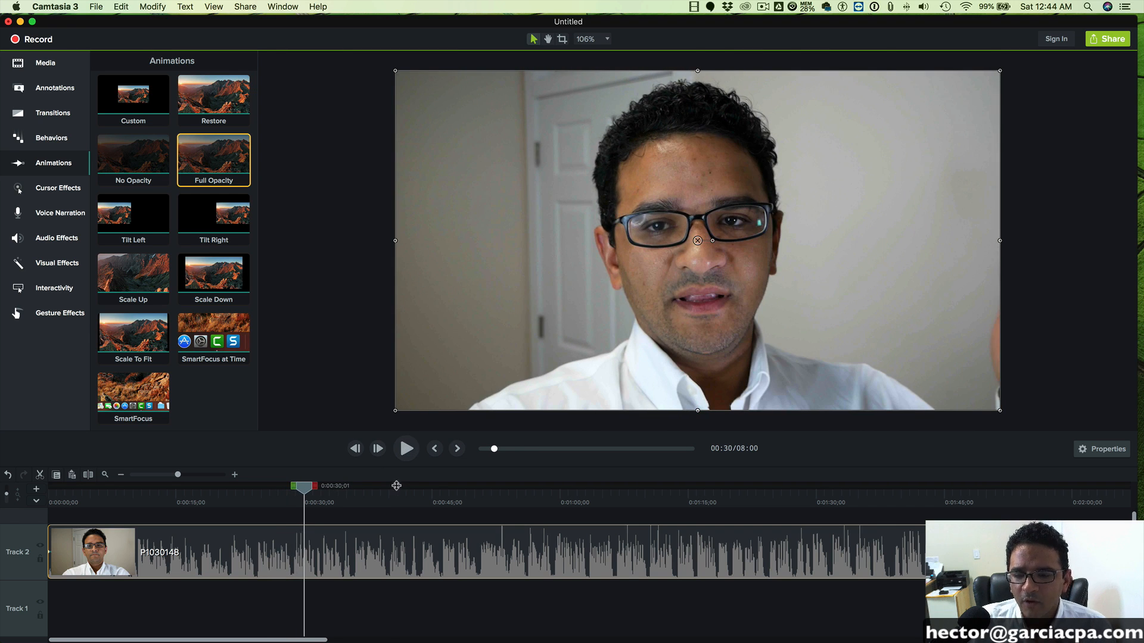
- Place the steadicam-shot-through-print clip from the Media Bin on Track 3 at about 0:00:26, above P1030148
left_click_drag(394, 485, 302, 439)
left_click(46, 62)
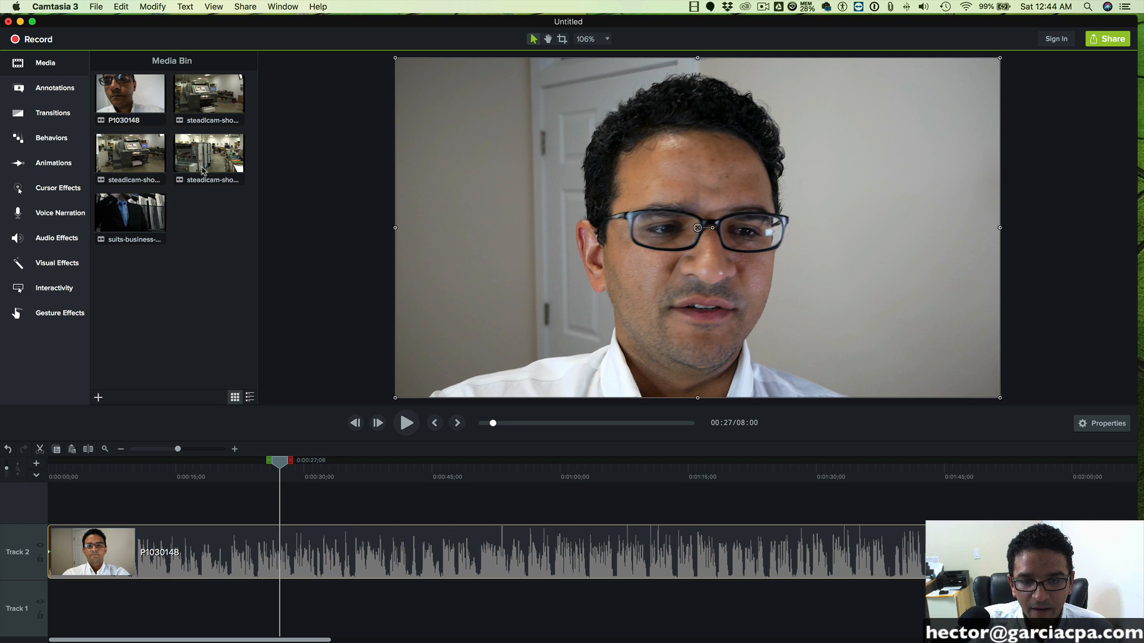
left_click_drag(212, 147, 274, 511)
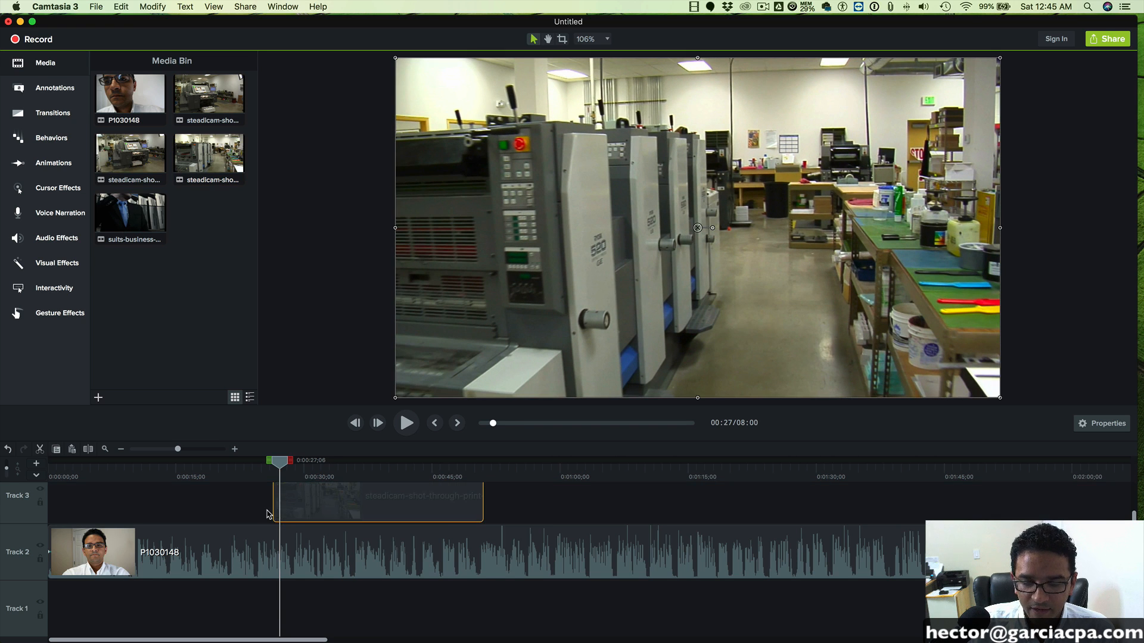
- Play back the lead-in from about 0:00:21 and shift the Track 3 steadicam clip earlier to start at about 0:00:24
left_click_drag(280, 466, 235, 466)
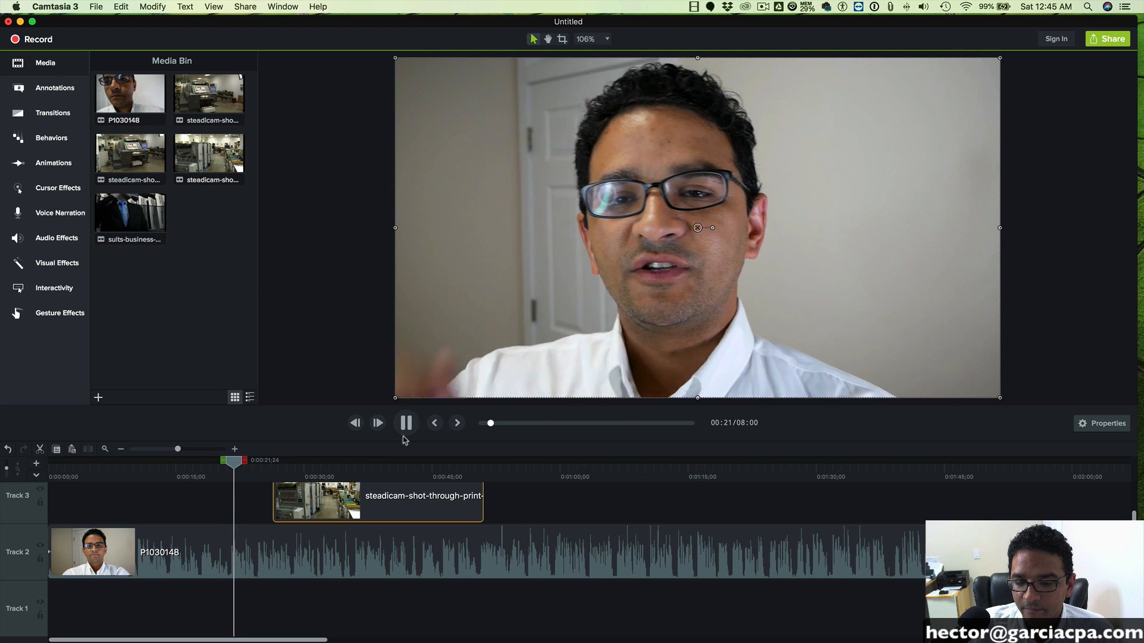
left_click_drag(354, 511, 333, 508)
key("space")
left_click(405, 423)
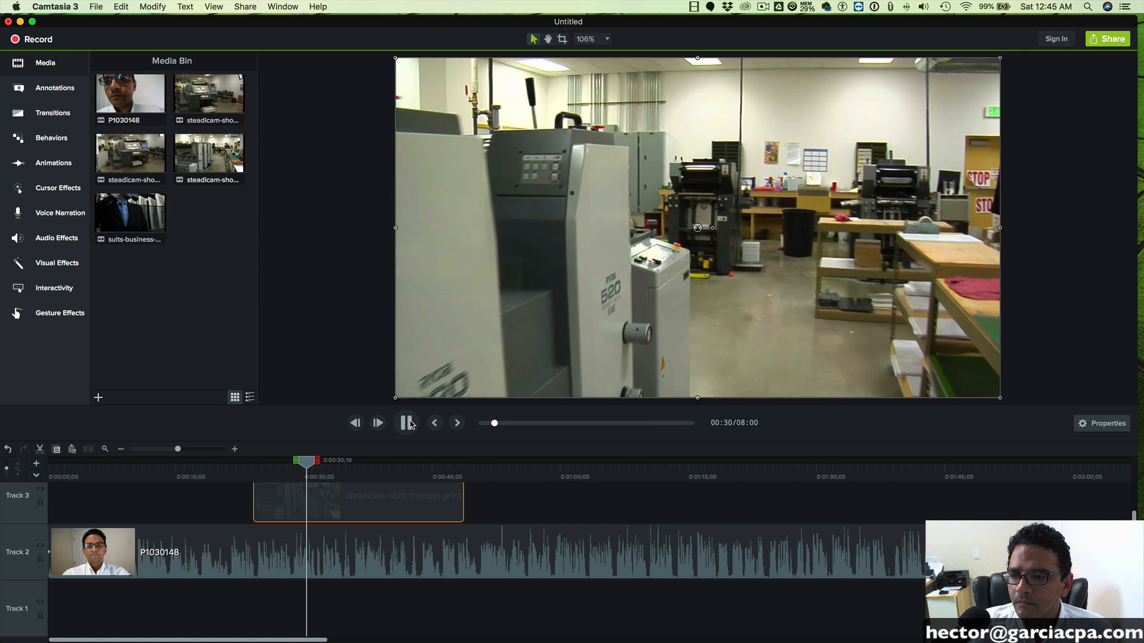
- Split the Track 3 steadicam clip at 0:00:31;15 and delete the part after the split
left_click(407, 423)
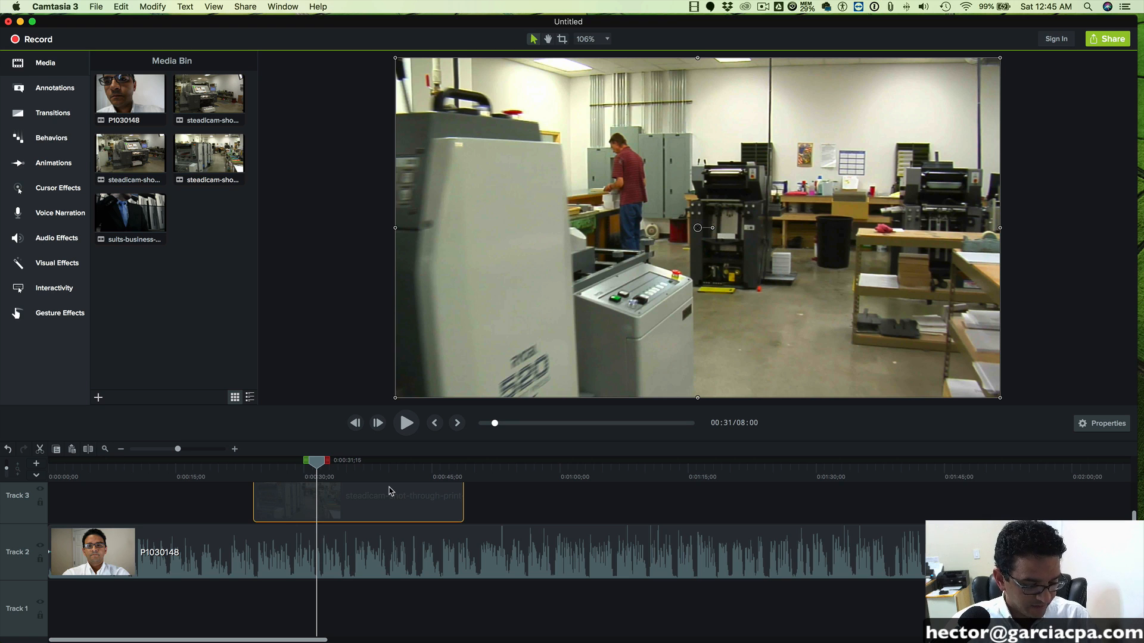
key("s")
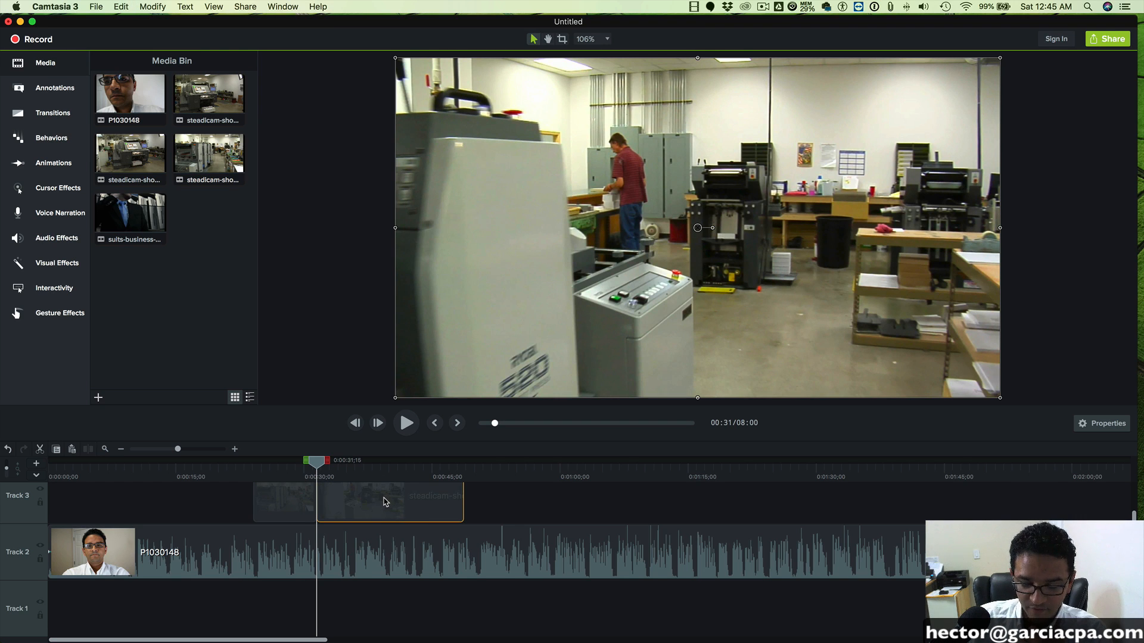
key("Delete")
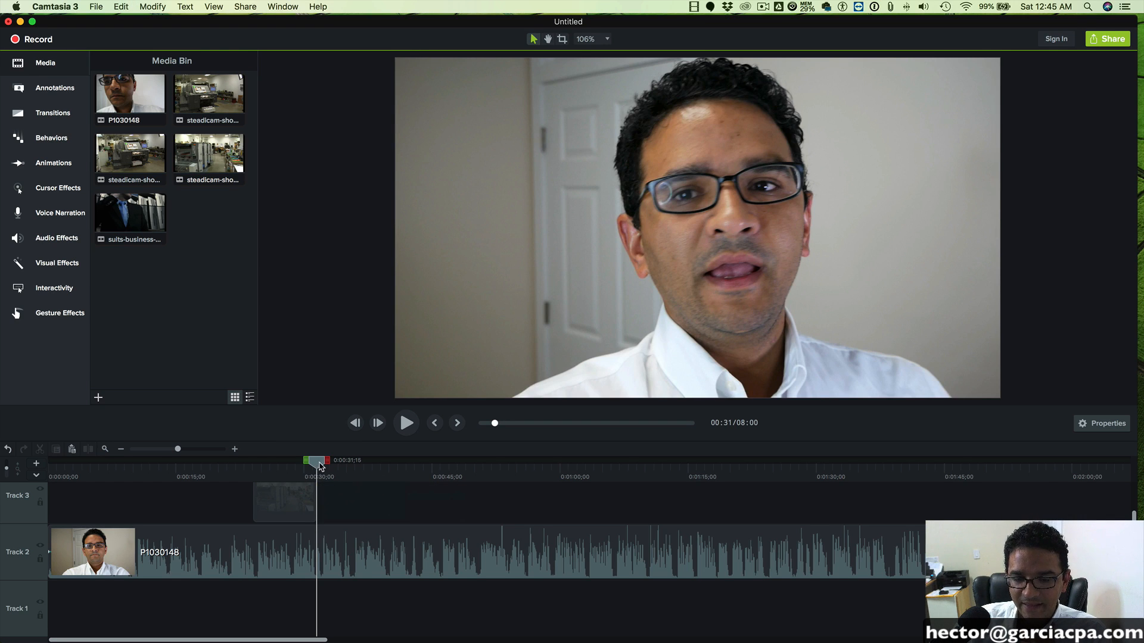
- Play back the shortened Track 3 overlay and continue through the talking-head footage to 0:00:58;06
left_click_drag(256, 469, 230, 469)
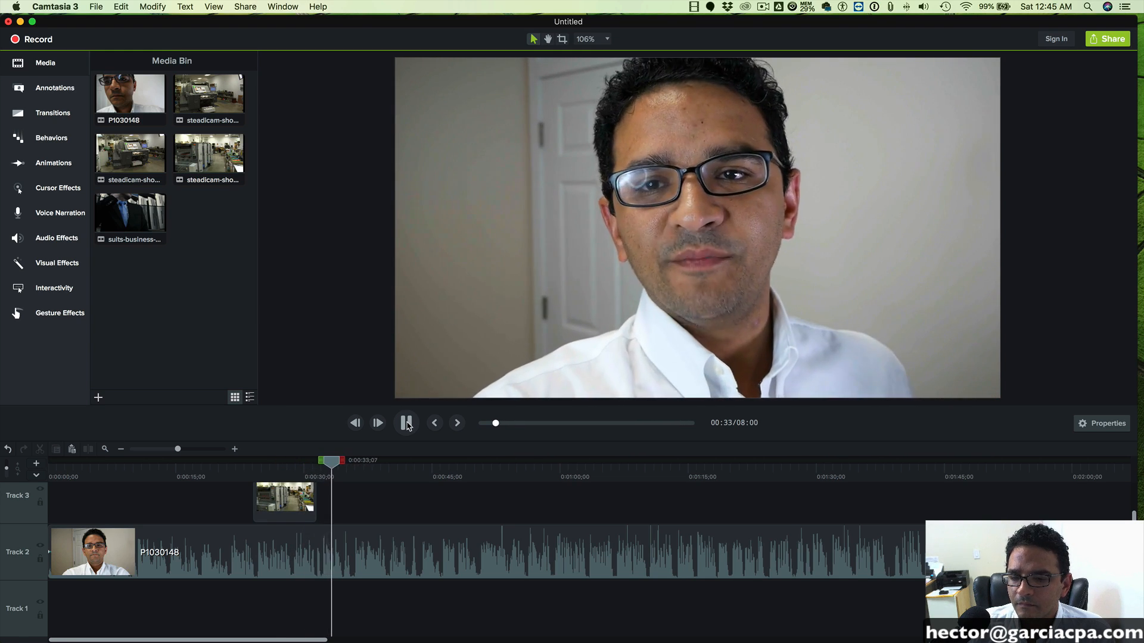
left_click(411, 423)
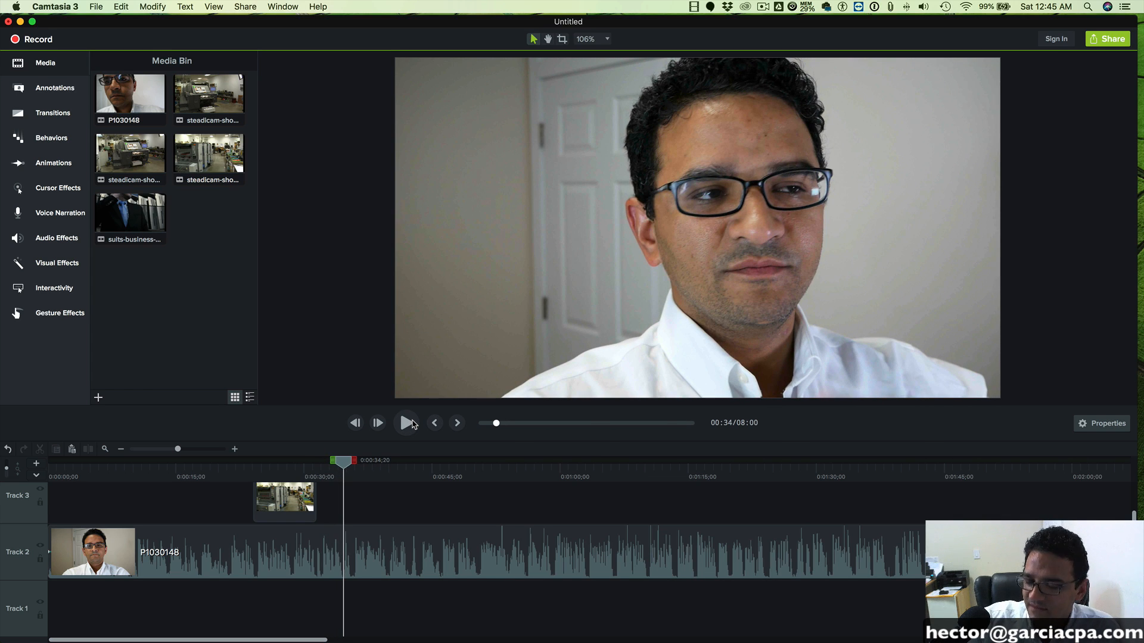
left_click(409, 423)
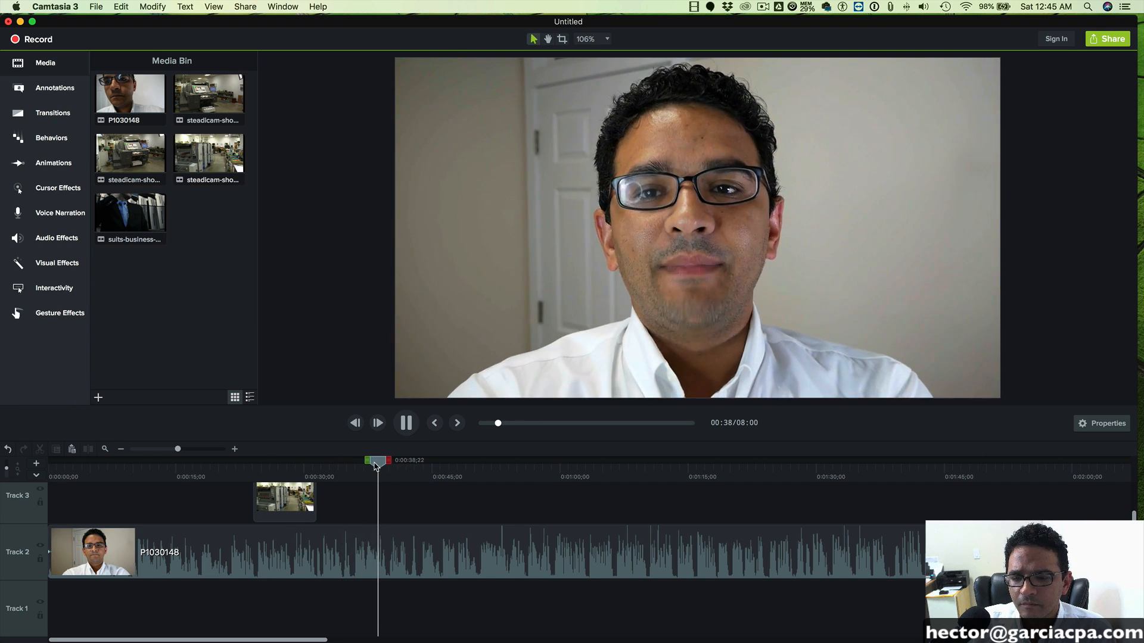
left_click_drag(542, 469, 545, 471)
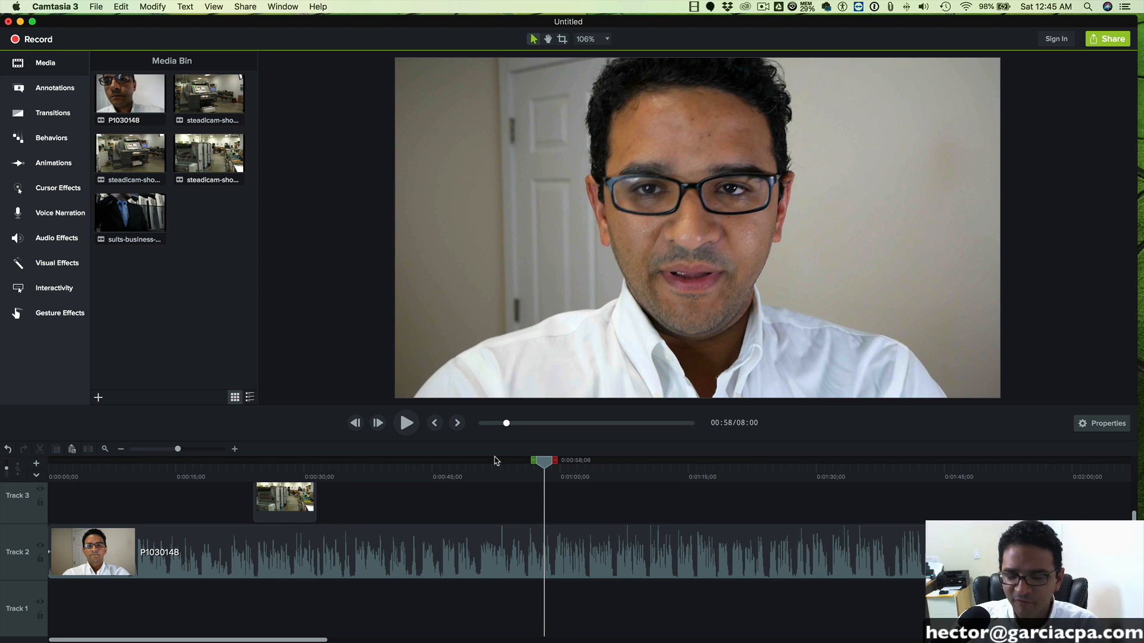
- Review the talking-head footage around 0:02:40 and 0:01:32 for the next overlay spot, leaving the playhead at 0:01:27;03
left_click(167, 450)
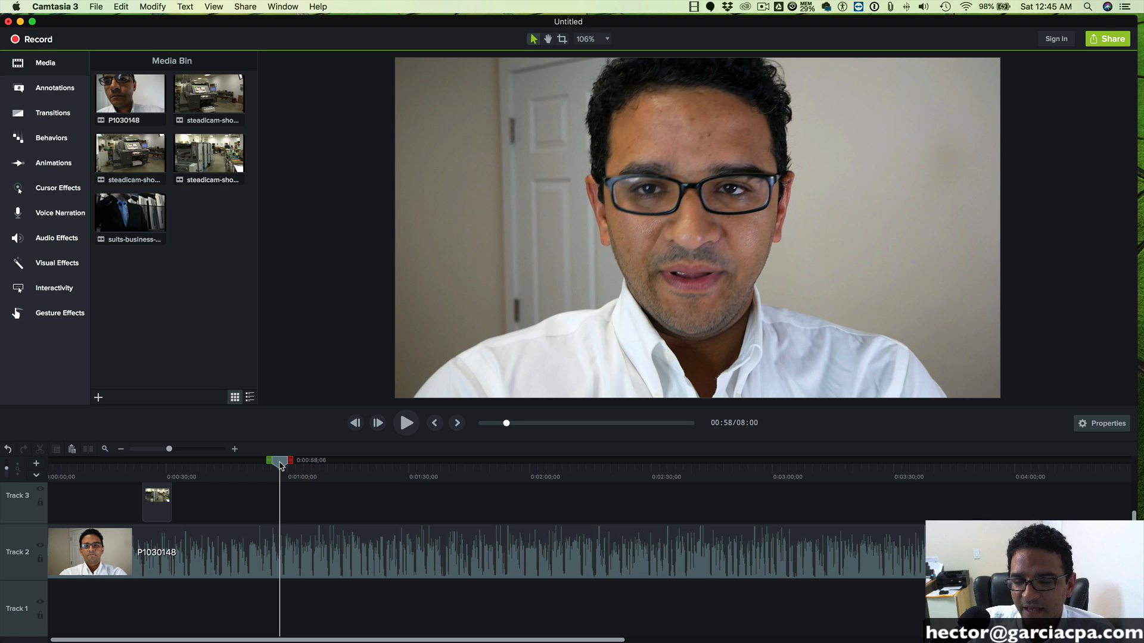
left_click_drag(316, 465, 682, 463)
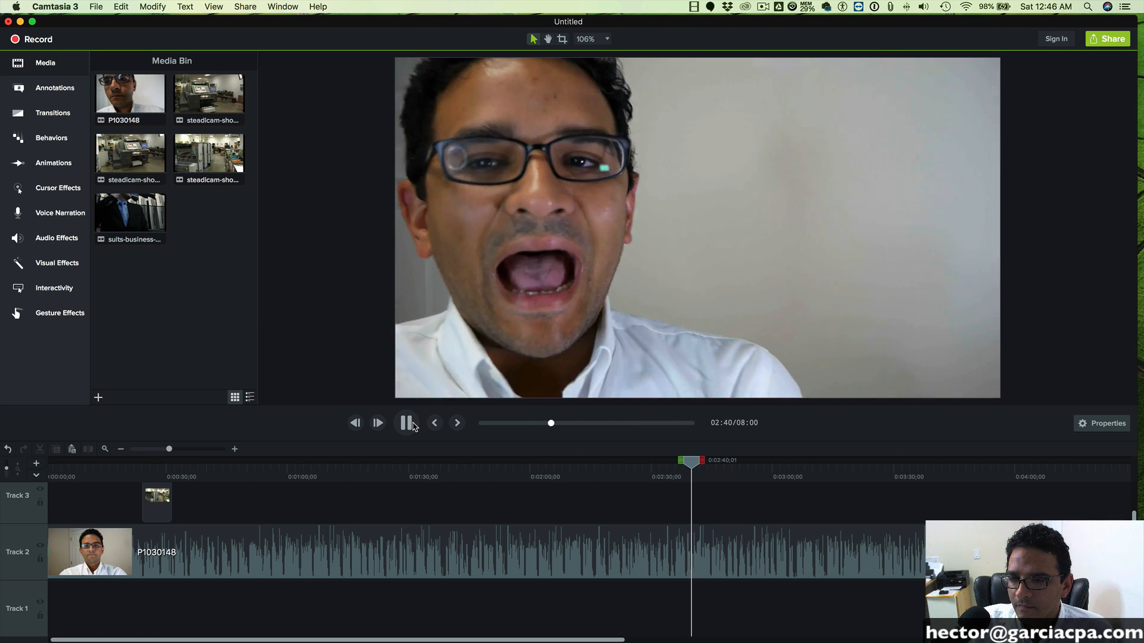
left_click(411, 424)
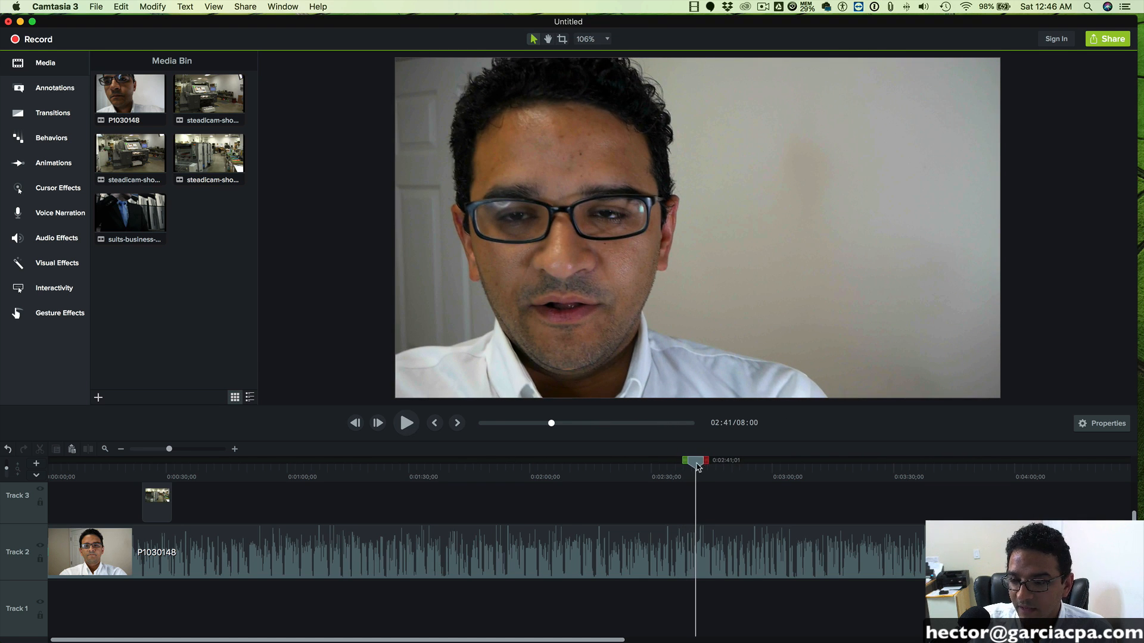
left_click_drag(699, 467, 413, 458)
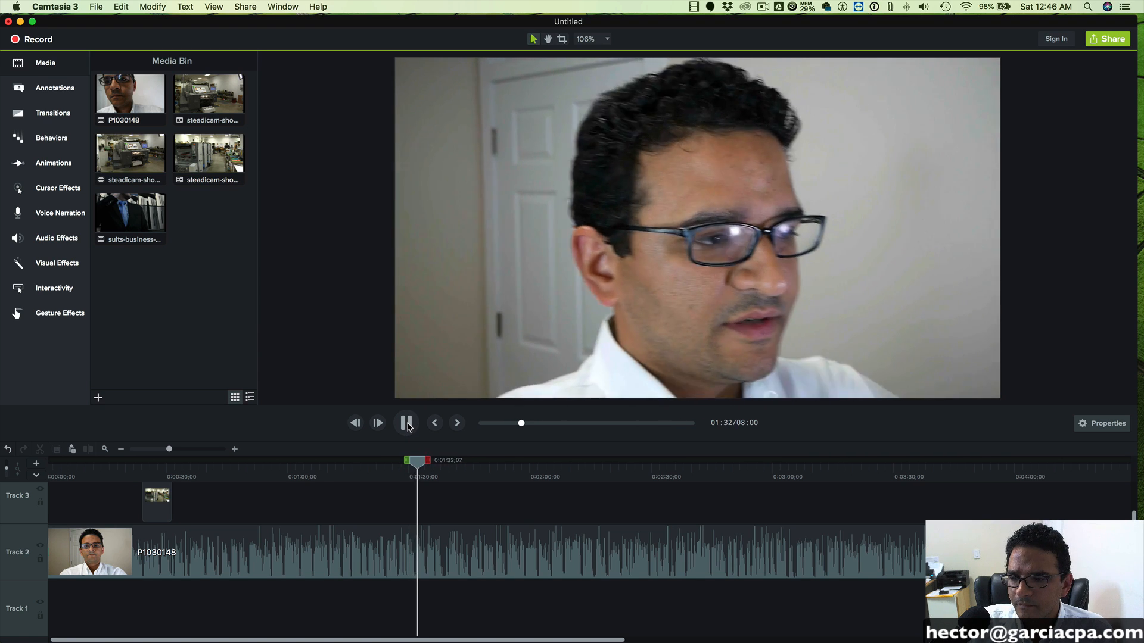
left_click(408, 423)
left_click_drag(420, 464, 396, 463)
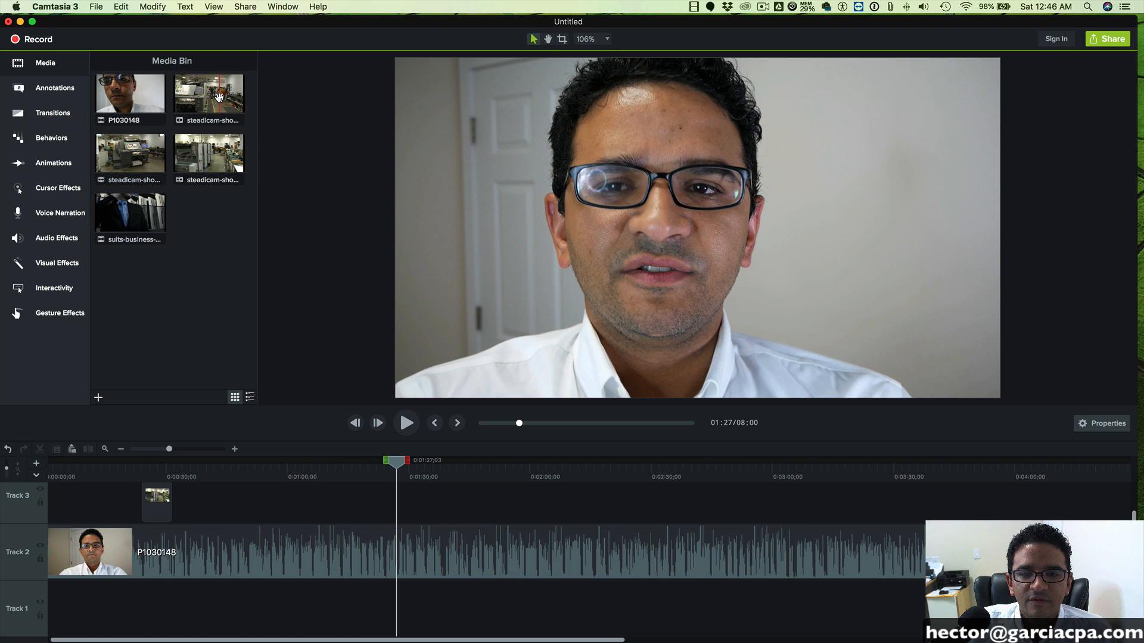
- Add the steadicam clip of the press console to Track 3 and position it at about 0:01:29 while playing back that passage
left_click_drag(205, 94, 426, 503)
left_click_drag(396, 464, 381, 465)
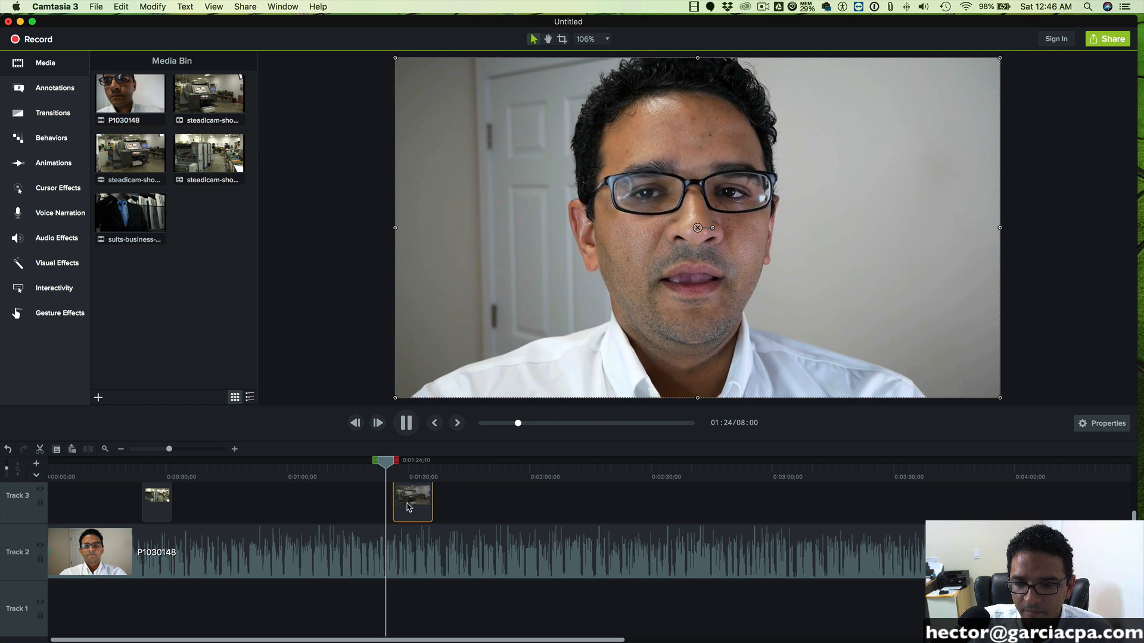
key("space")
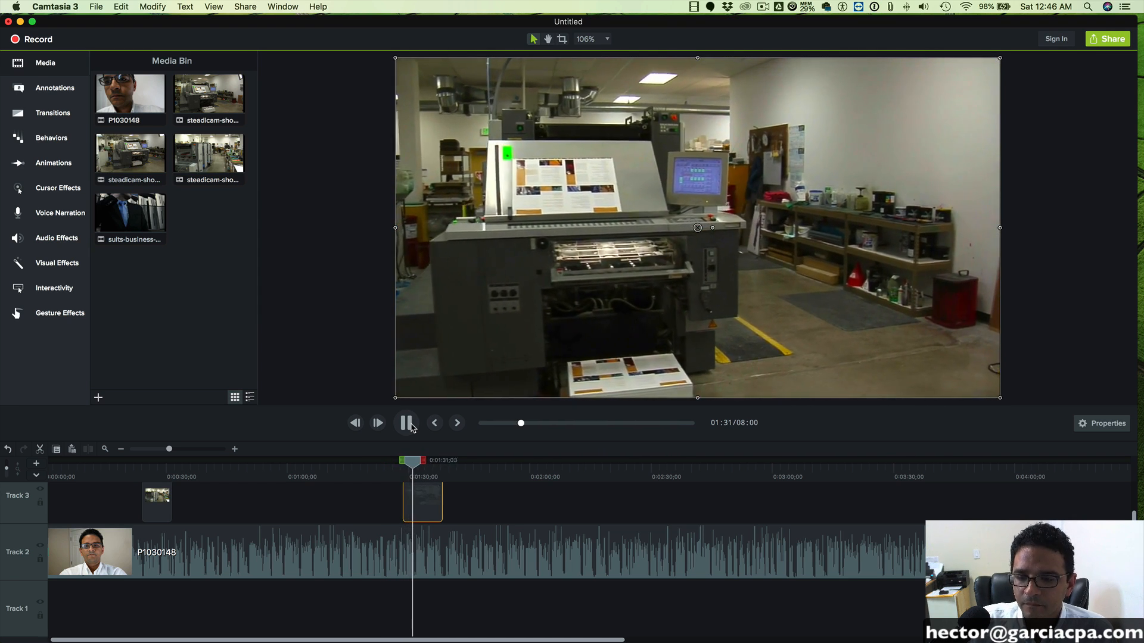
left_click(410, 424)
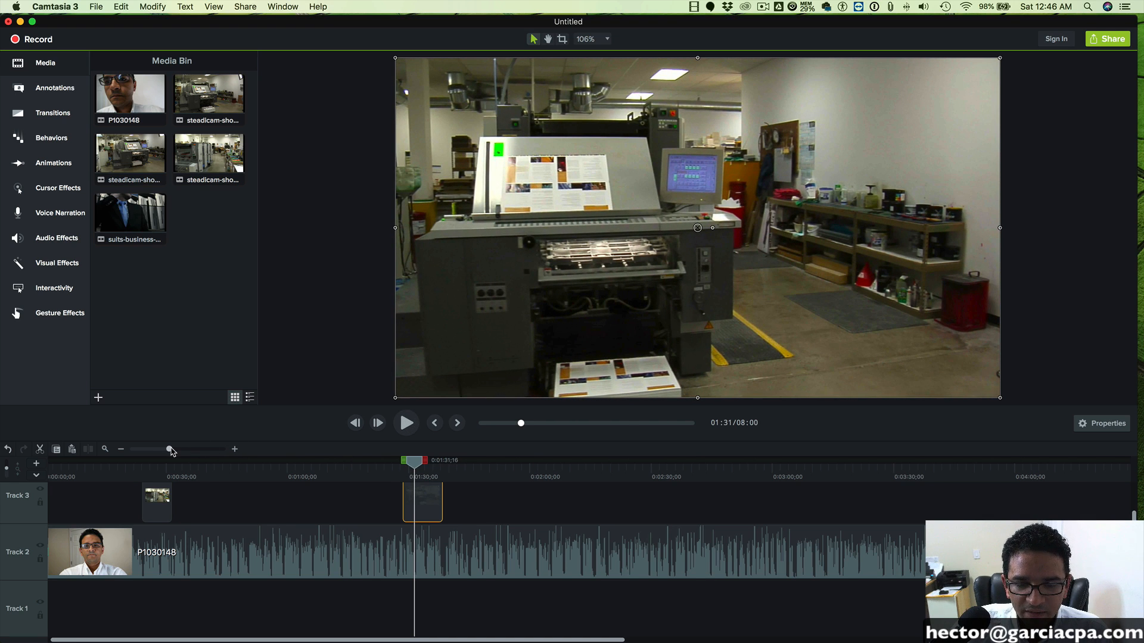
- Move the press console clip on Track 3 to start at the playhead, 0:01:31;16
left_click_drag(170, 449, 177, 449)
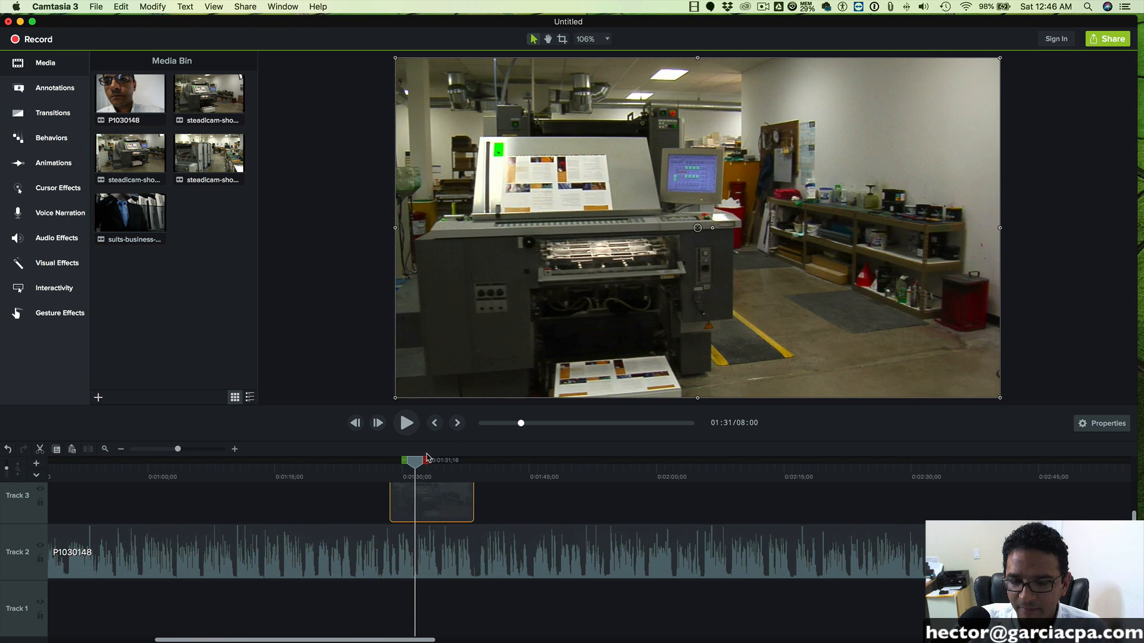
left_click_drag(452, 441, 451, 383)
left_click_drag(453, 494, 478, 494)
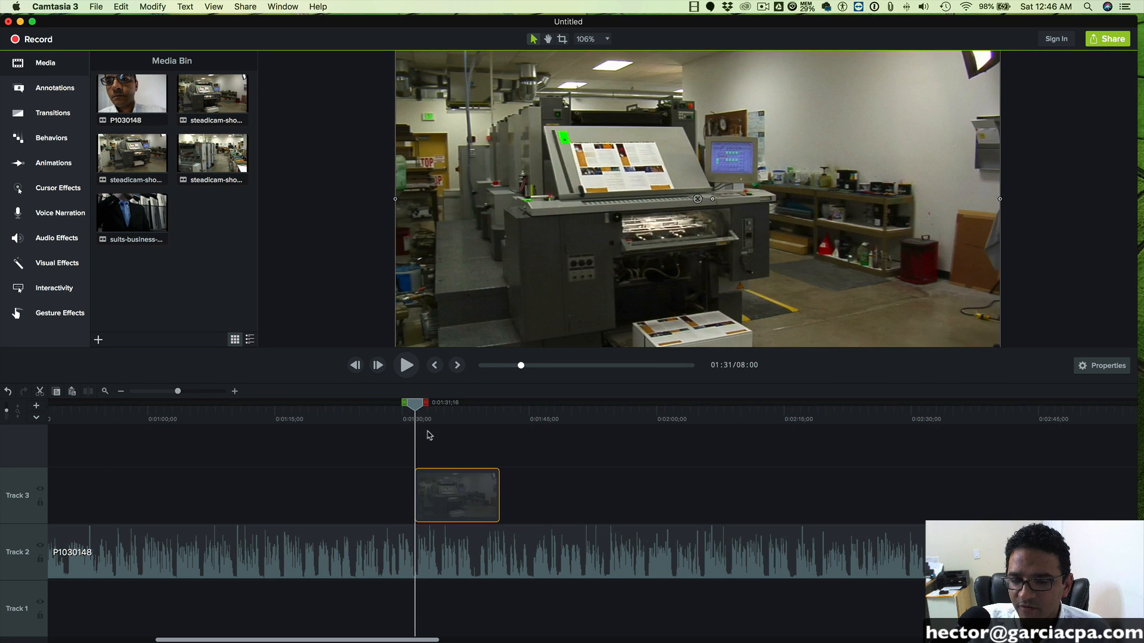
- Play back the lead-in from about 0:01:25 and shift the press console clip earlier to start at 0:01:28;14
left_click_drag(415, 404, 360, 410)
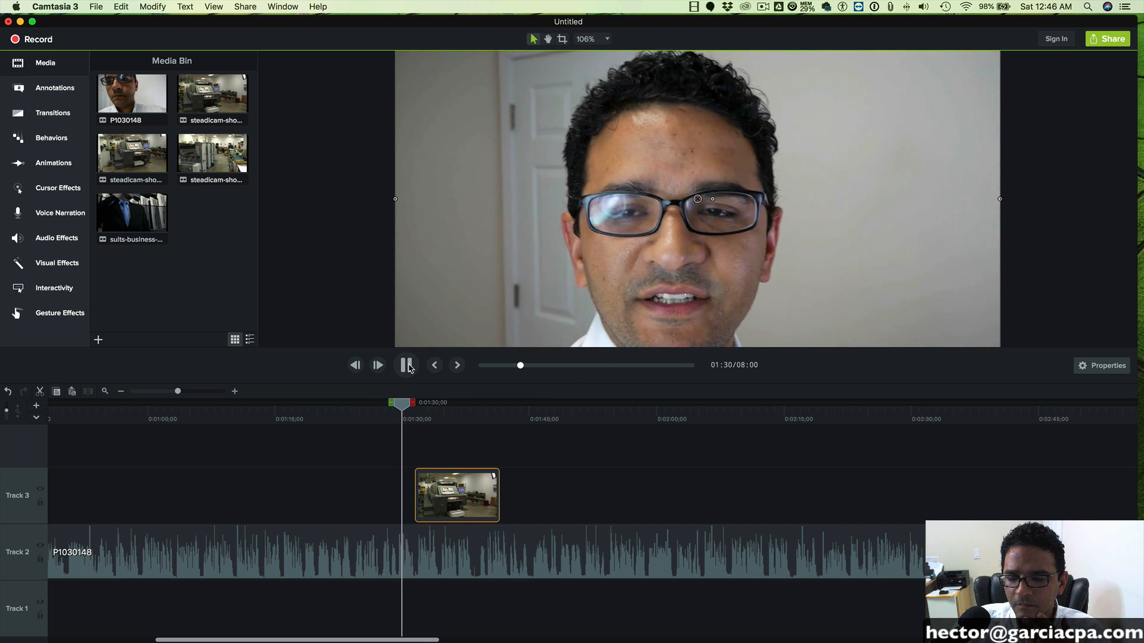
left_click(409, 369)
mouse_move(443, 497)
left_mouse_down()
mouse_move(427, 497)
mouse_move(418, 445)
mouse_move(426, 511)
left_mouse_up()
left_click(371, 405)
left_click(408, 368)
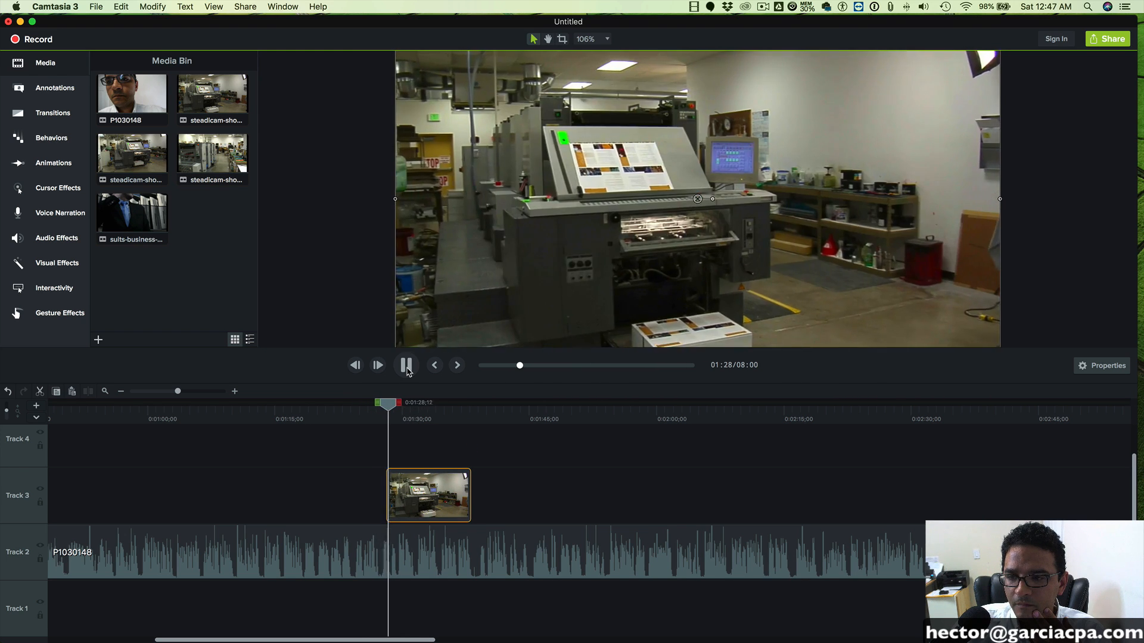
left_click_drag(409, 510, 413, 510)
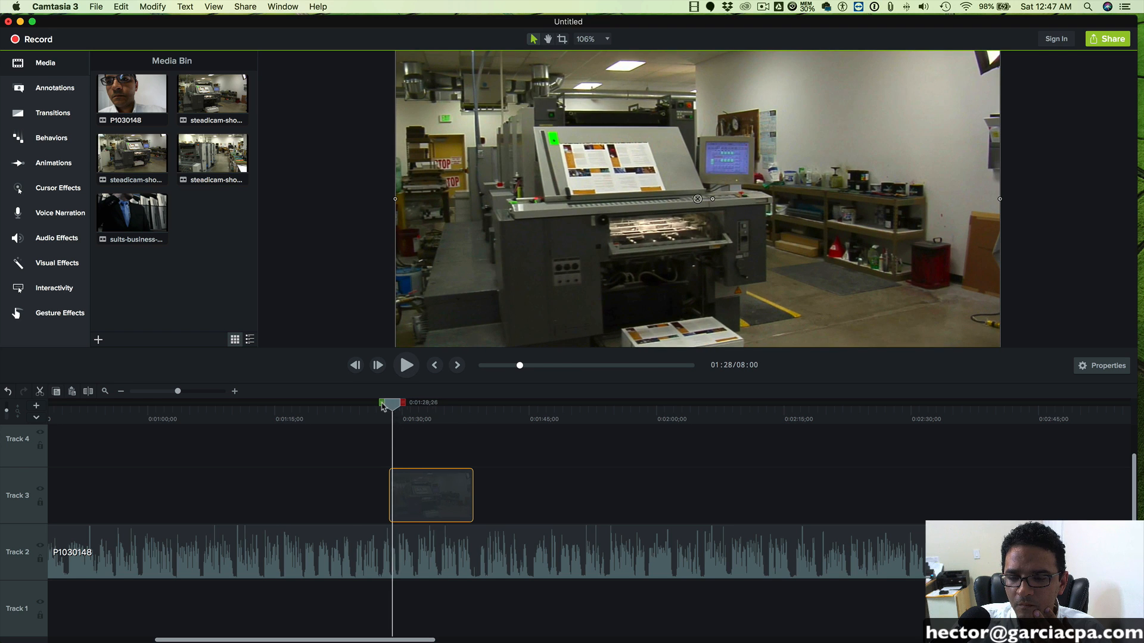
- Play back the repositioned press console clip through to 0:01:40;27 and try to extend its end to about that point
left_click_drag(383, 407, 368, 405)
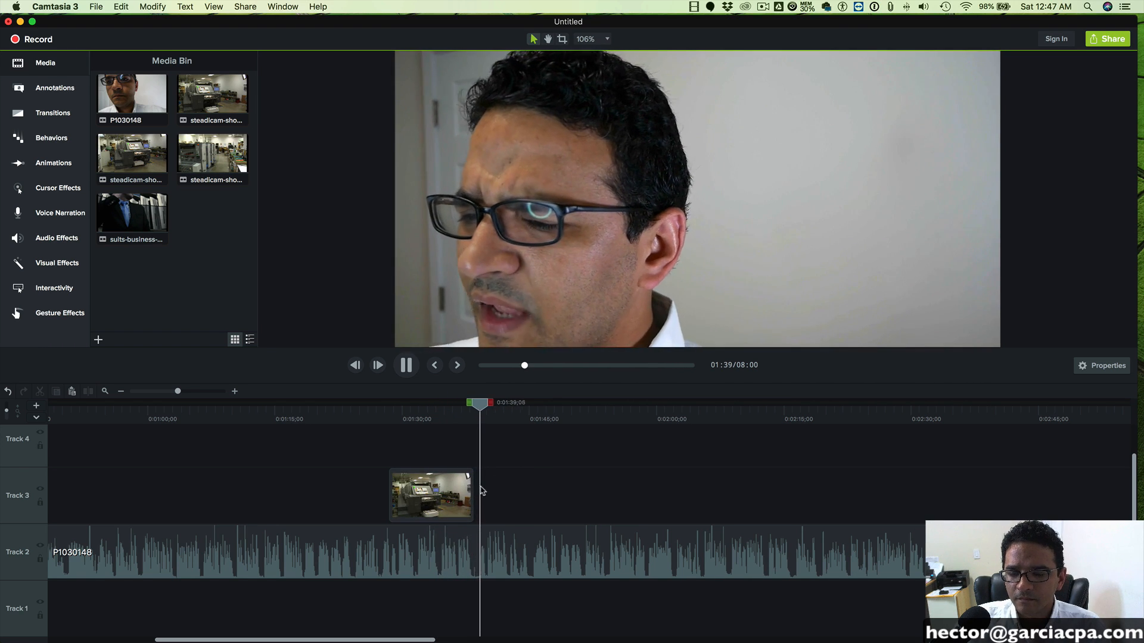
left_click(451, 486)
left_click(406, 365)
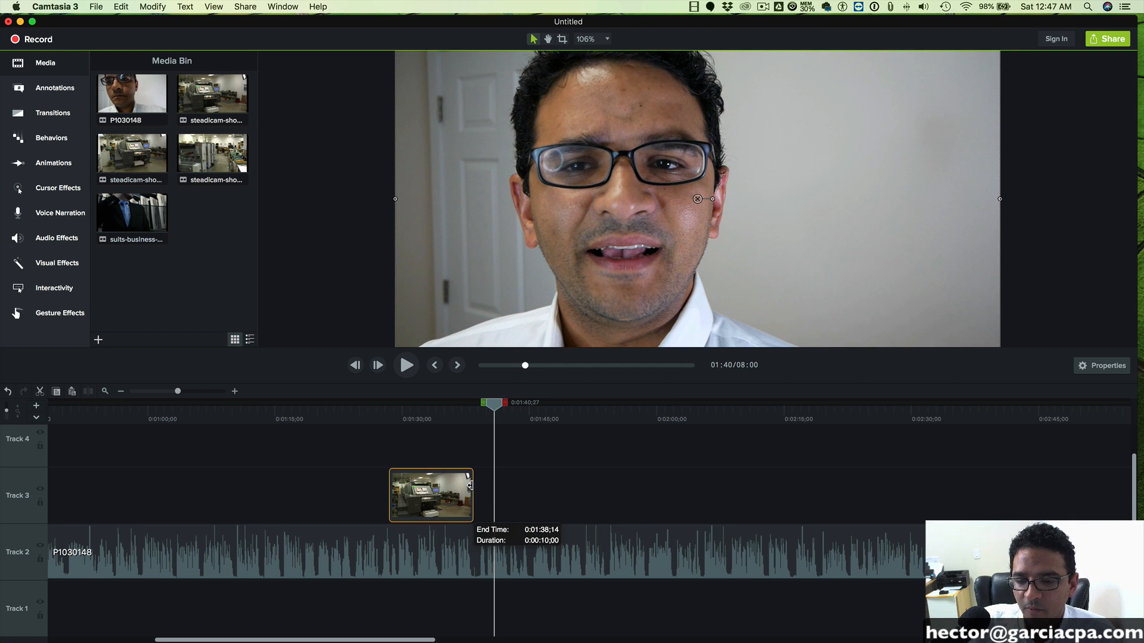
mouse_move(470, 485)
left_mouse_down()
mouse_move(456, 486)
mouse_move(485, 486)
left_mouse_up()
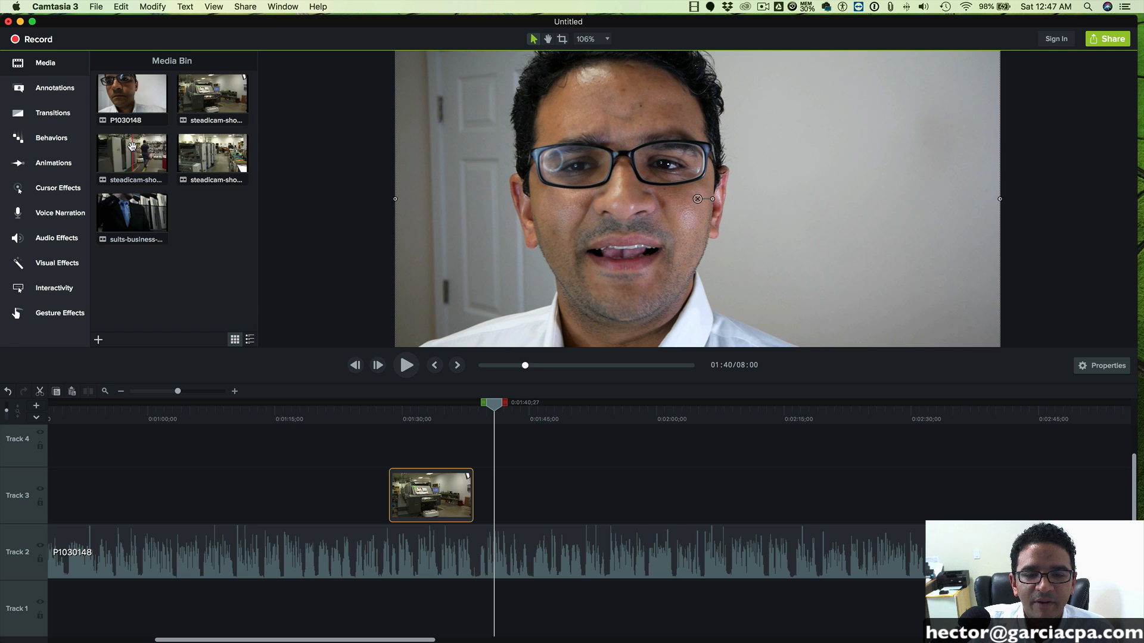
- Add the steadicam clip of the worker and printing press to Track 3 directly after the press console clip and play it back
left_click_drag(132, 146, 478, 499)
left_click(462, 411)
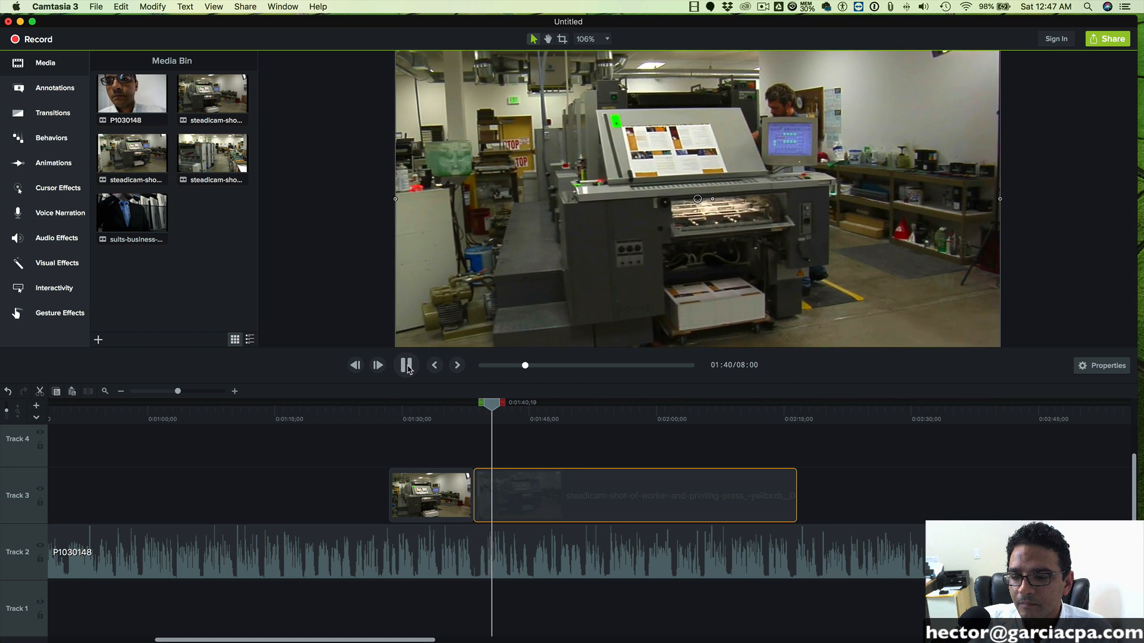
left_click(407, 365)
- Split the press console clip at 0:01:37;10, delete its short remainder and move the worker clip up against the cut
left_click_drag(495, 404, 471, 403)
left_click(493, 418)
left_click_drag(179, 393, 191, 396)
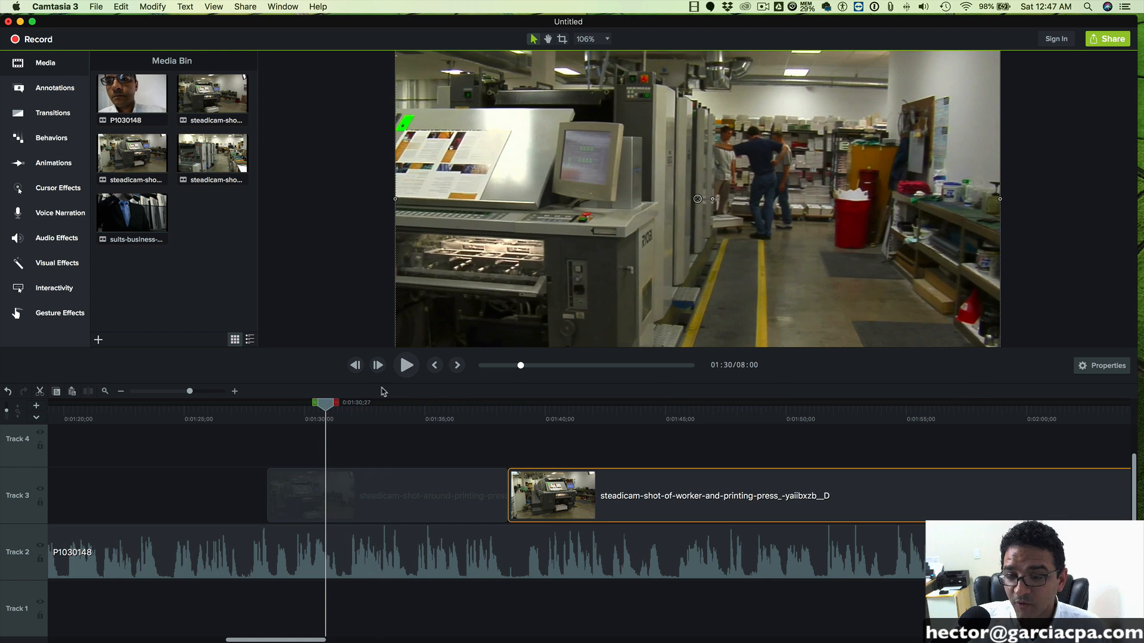
left_click(404, 371)
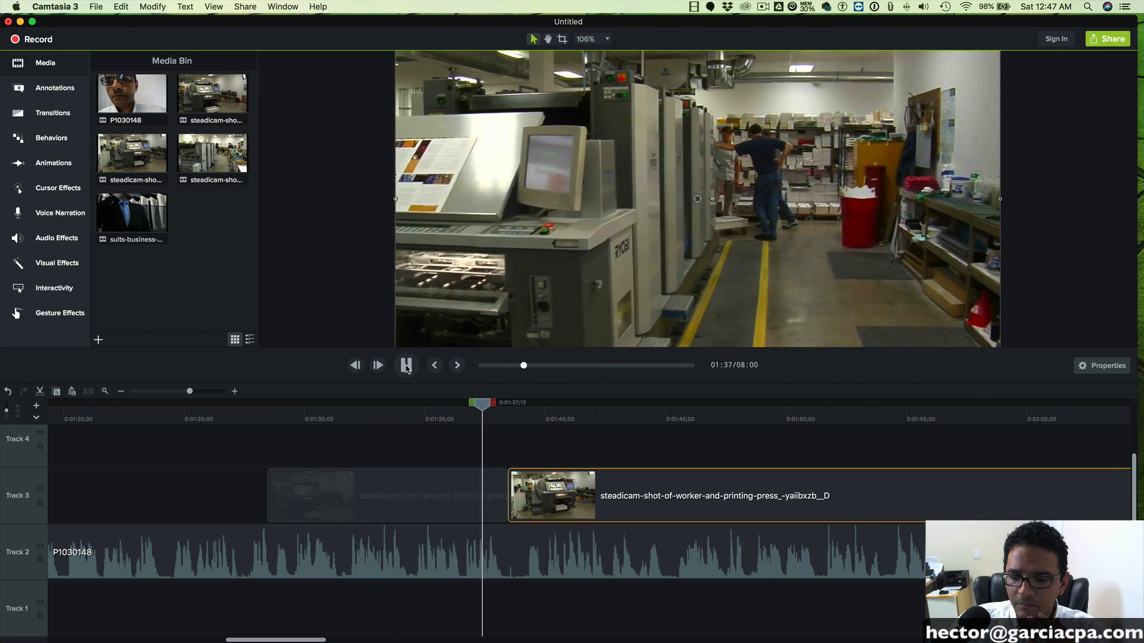
left_click(406, 365)
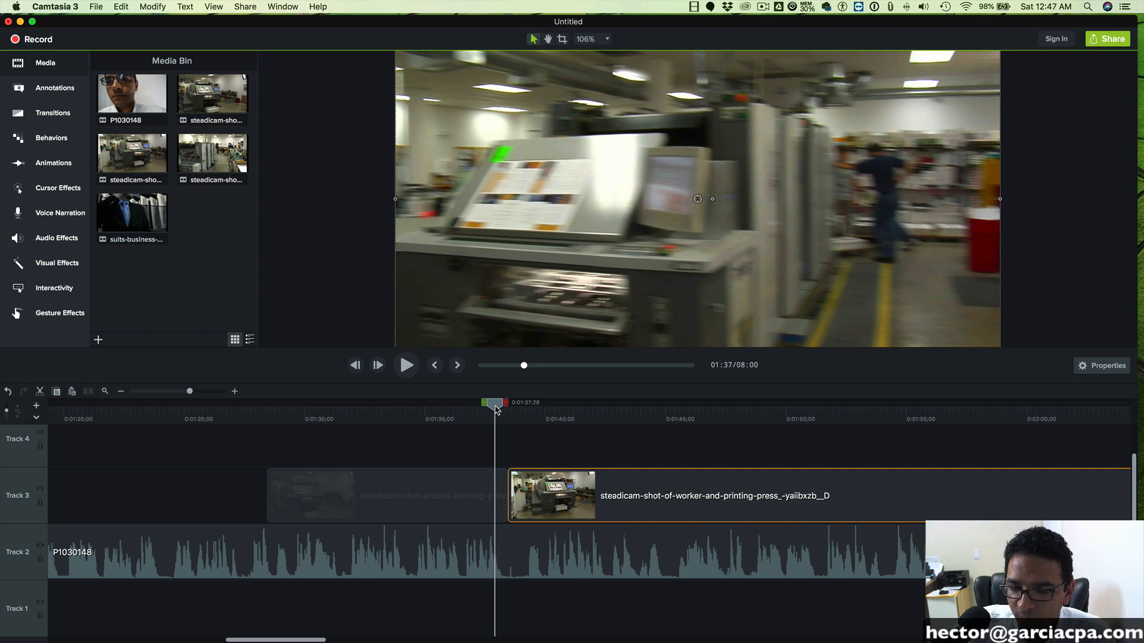
left_click_drag(496, 410, 481, 410)
left_click(446, 478)
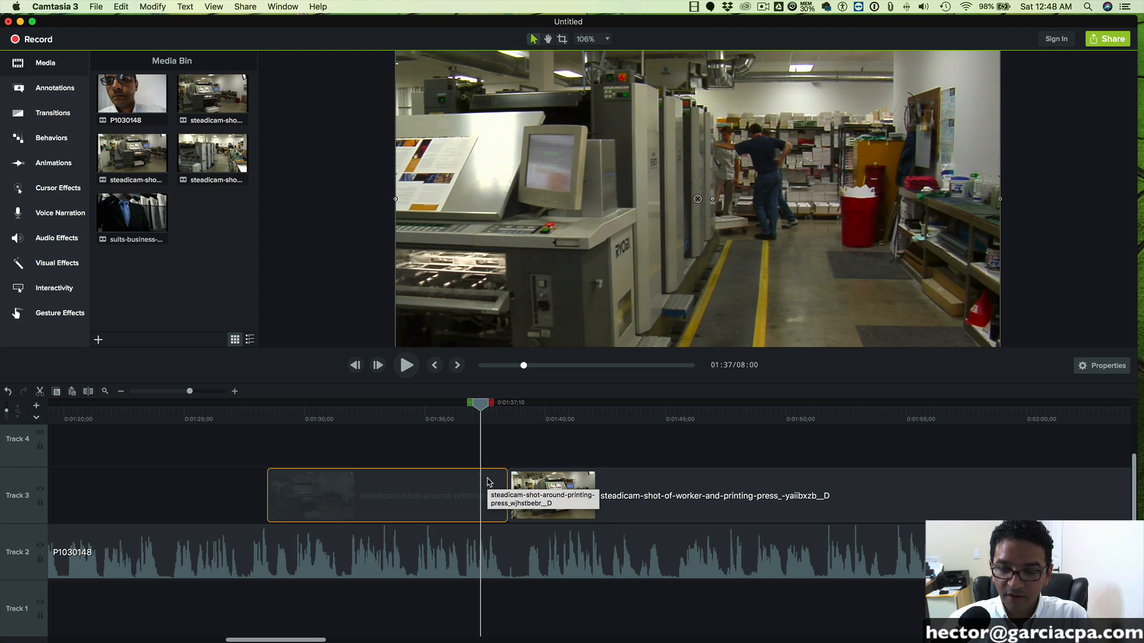
key("super+t")
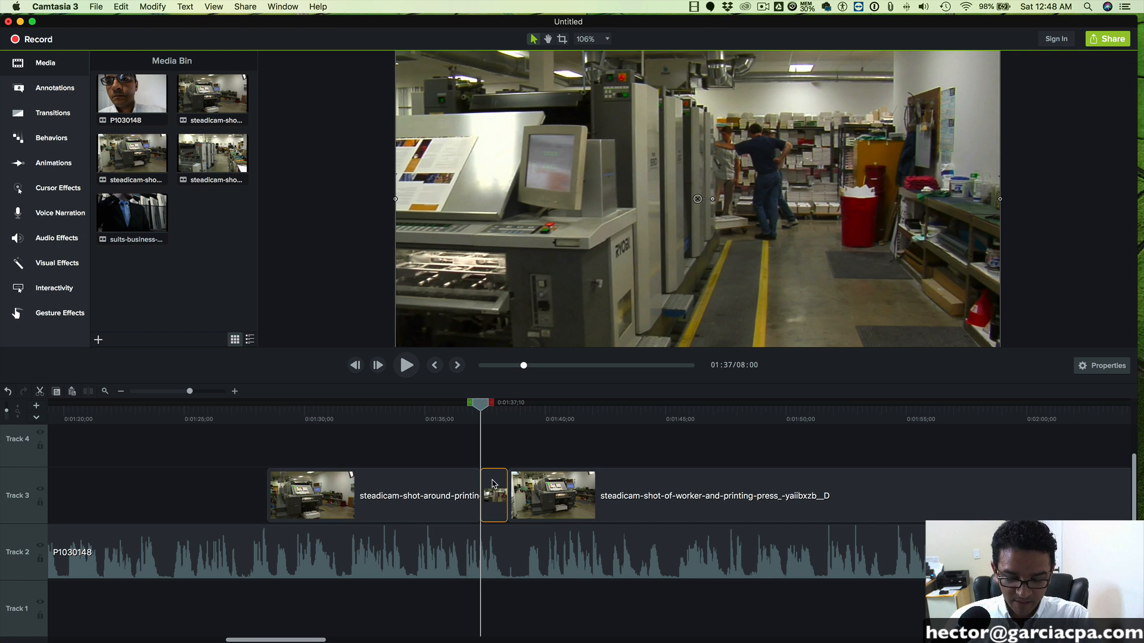
key("Delete")
left_click_drag(669, 500, 617, 499)
- Split the worker clip on Track 3 at 0:01:44;18 and delete the part before the cut
left_click_drag(481, 410, 662, 421)
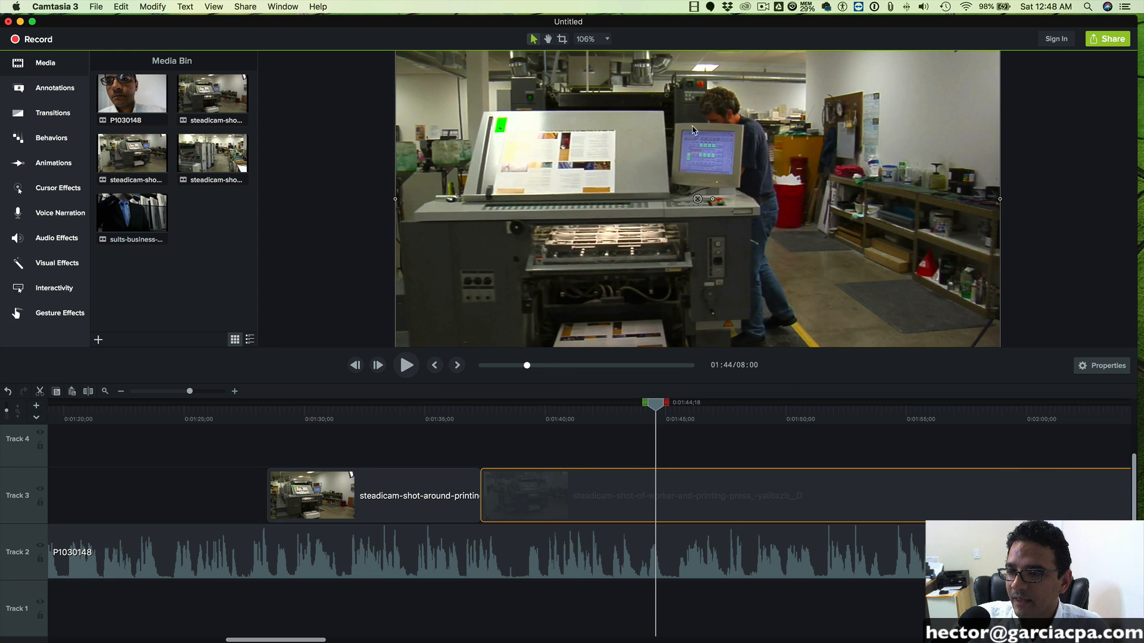
key("super+t")
left_click(622, 500)
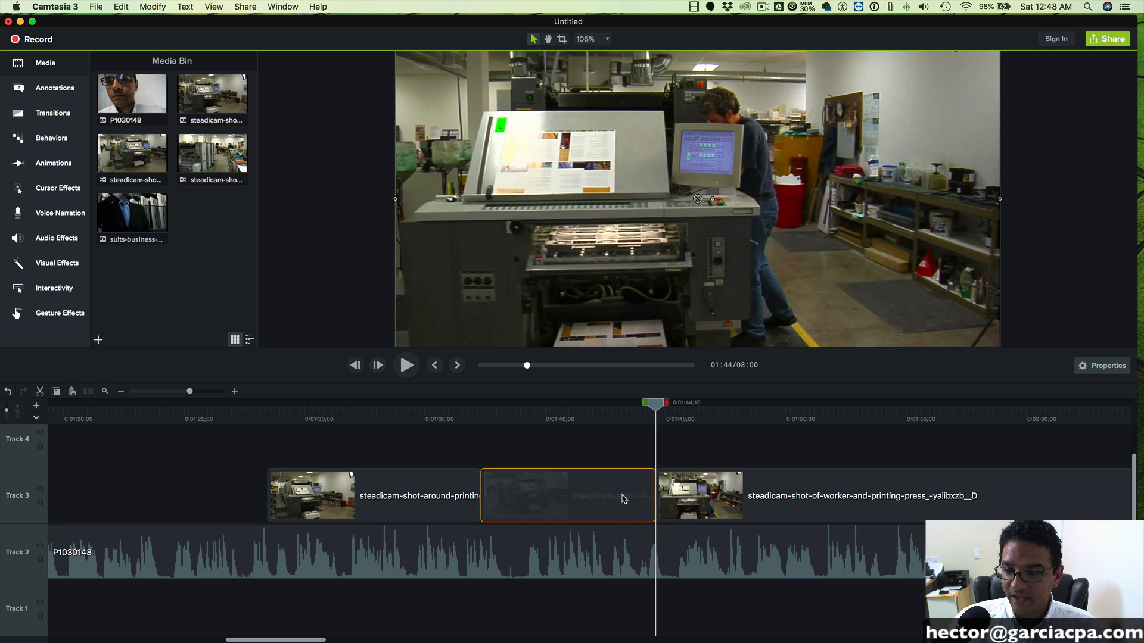
key("Delete")
- Move the remaining worker clip earlier on Track 3 so it sits directly against the end of the press console clip
left_click_drag(740, 490, 507, 491)
left_click(480, 417)
left_click_drag(188, 392, 205, 393)
left_click_drag(546, 490, 501, 491)
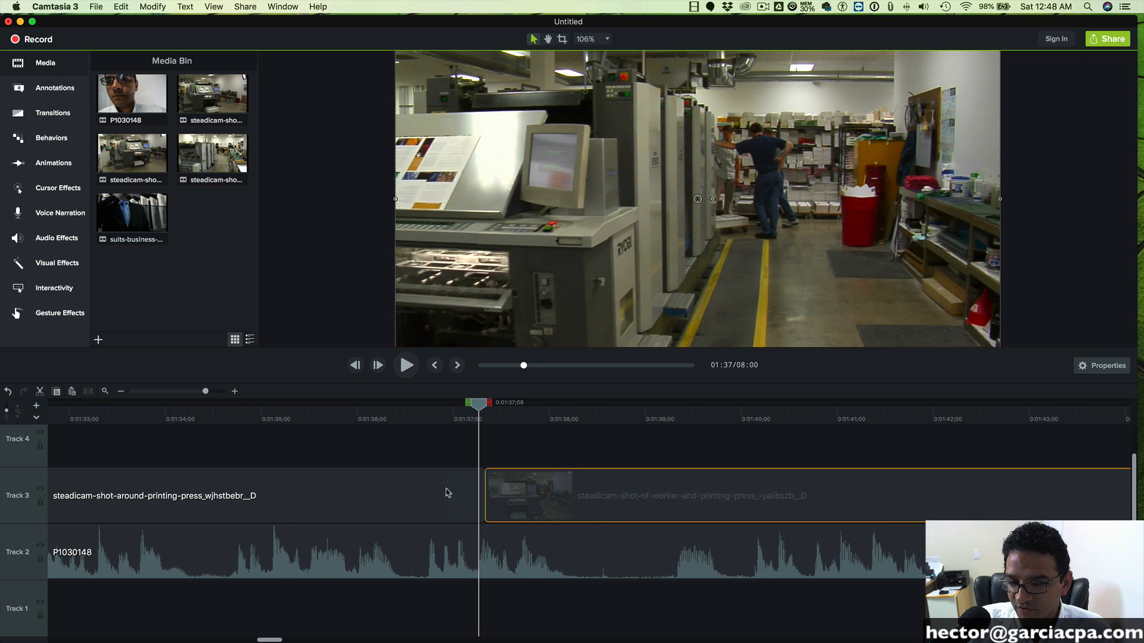
left_click_drag(564, 490, 442, 491)
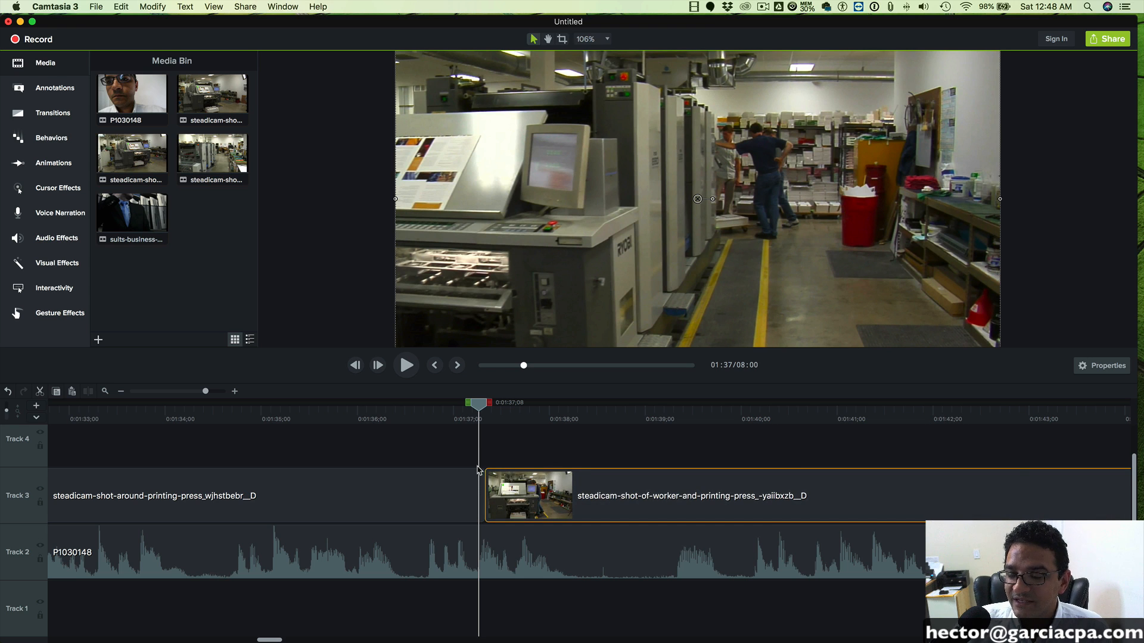
- Apply a Fade transition where the press console clip meets the worker clip on Track 3 and shorten the transition
left_click(34, 112)
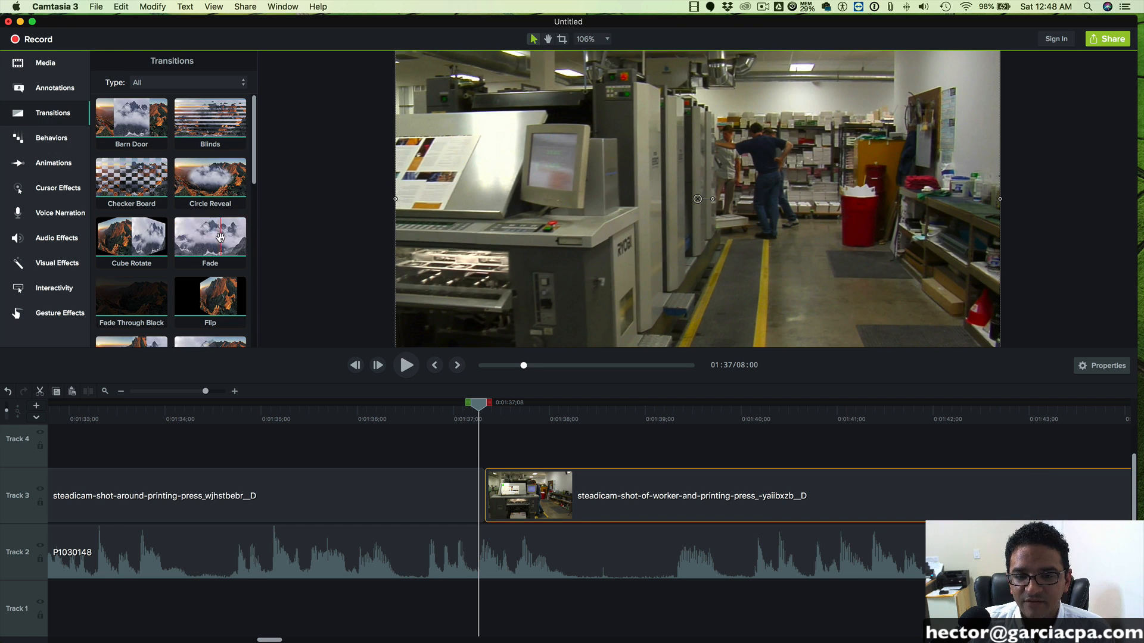
left_click_drag(204, 230, 498, 515)
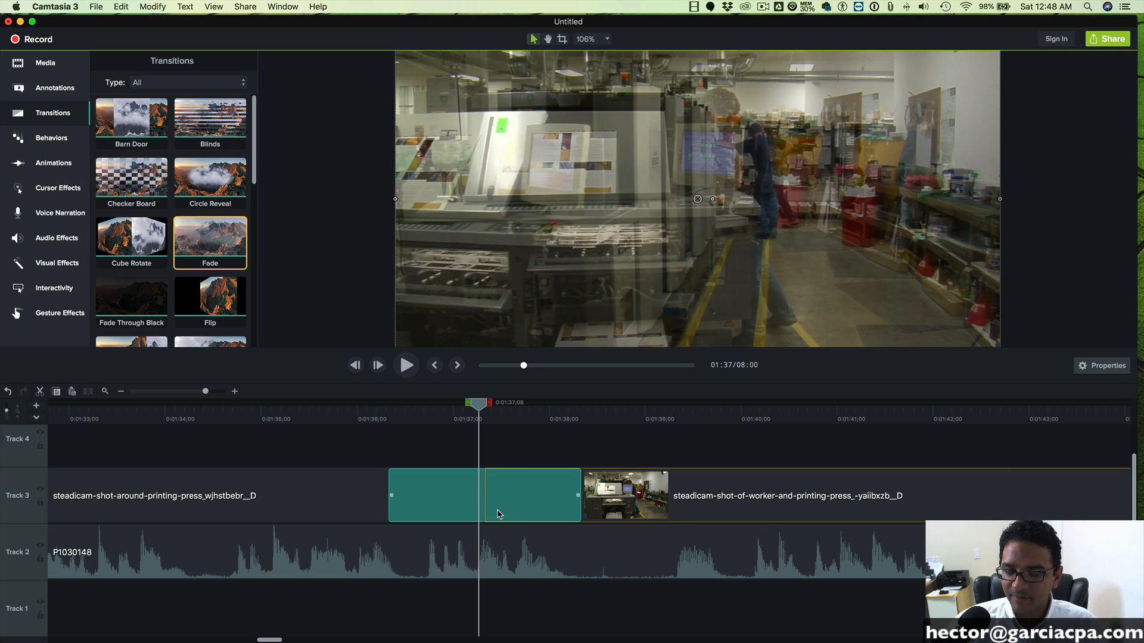
left_click_drag(348, 410, 219, 405)
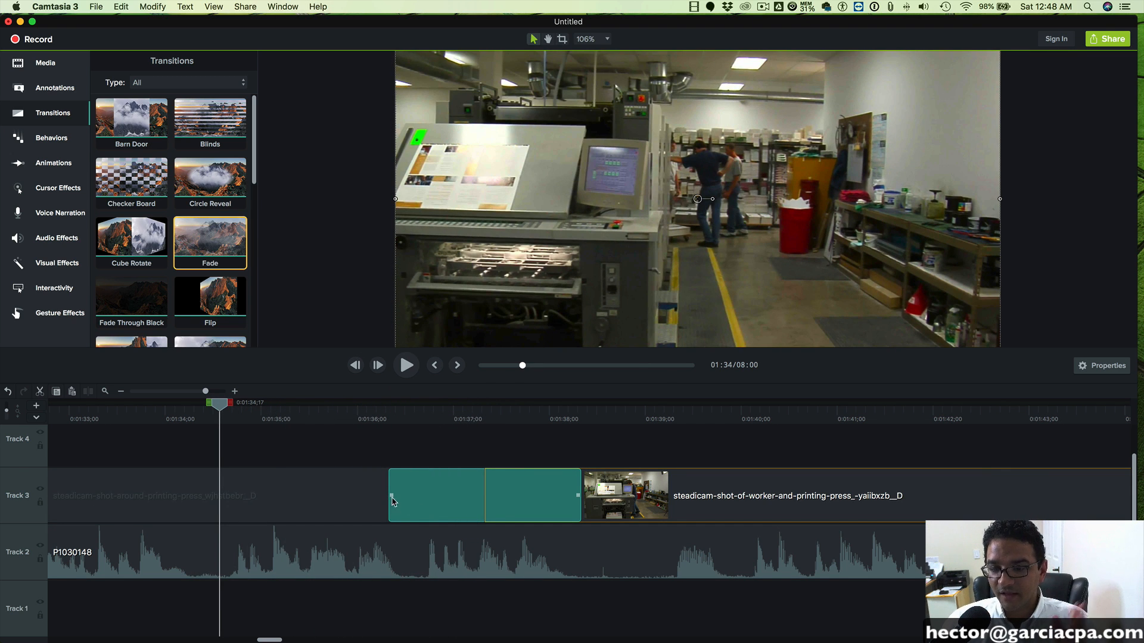
left_click_drag(392, 497, 463, 498)
- Play back the faded join through to 0:01:46;19 and delete the worker clip from Track 3
left_click_drag(225, 405, 351, 407)
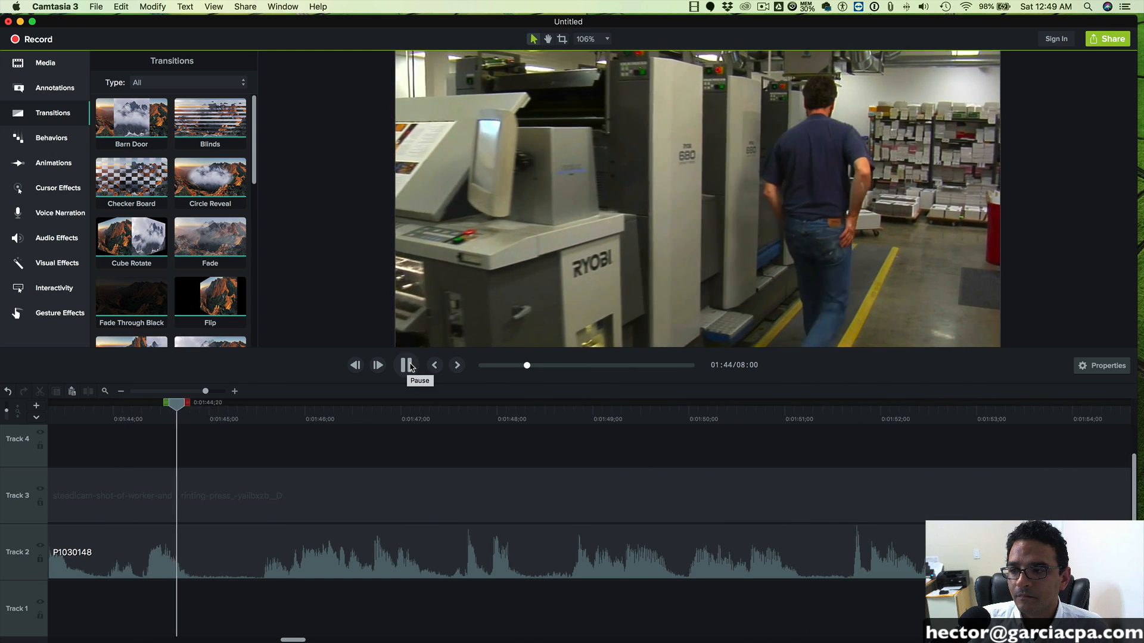
left_click(407, 365)
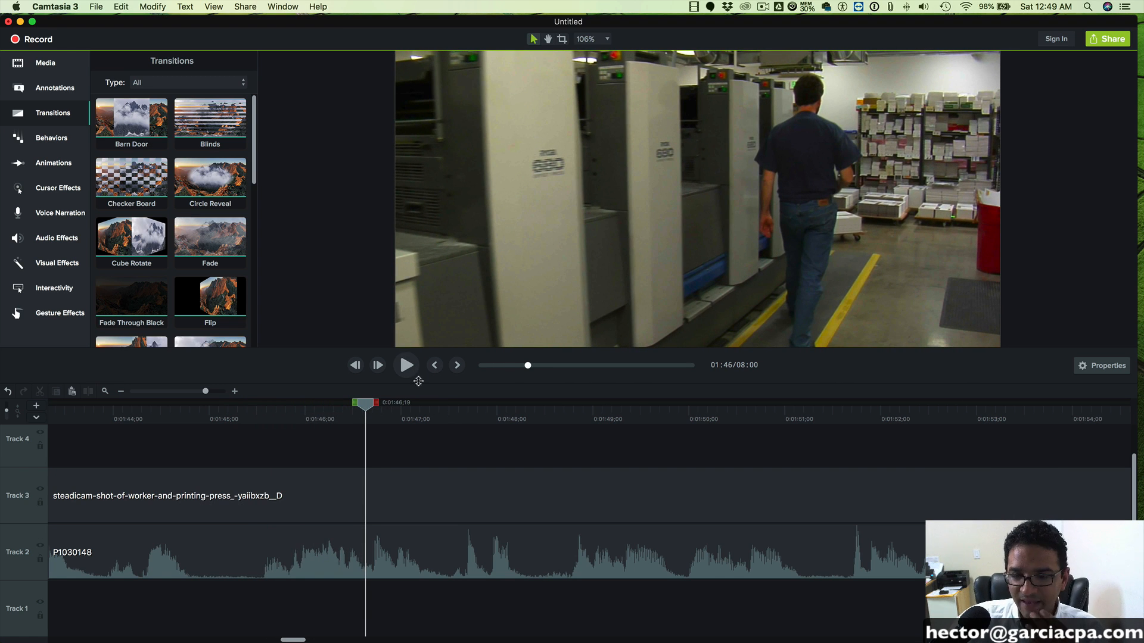
left_click_drag(206, 392, 184, 391)
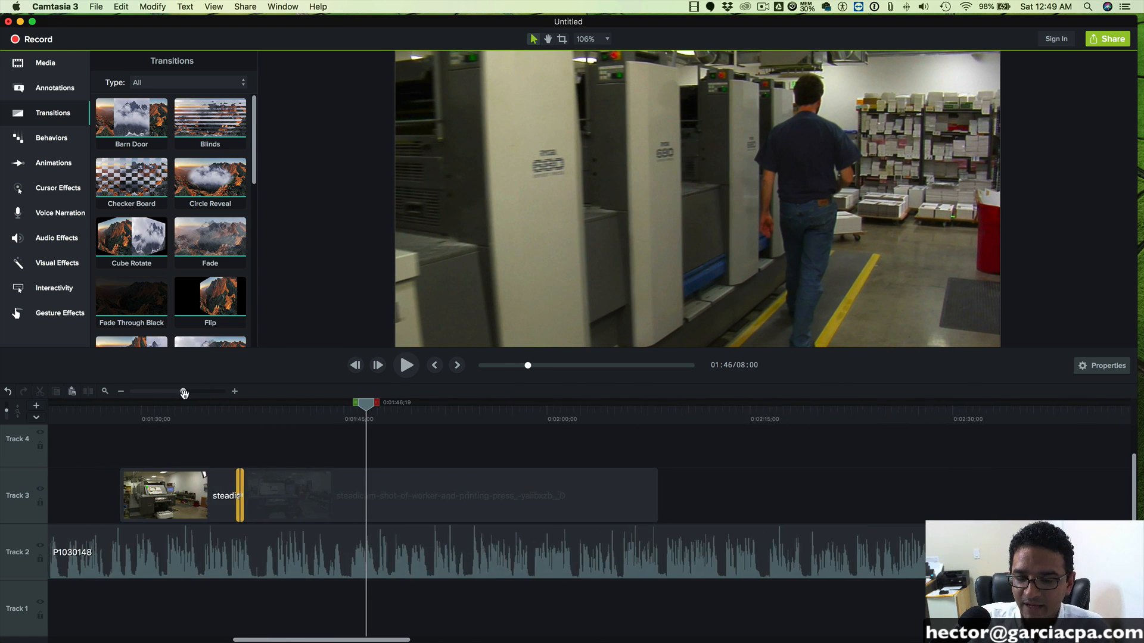
left_click(433, 488)
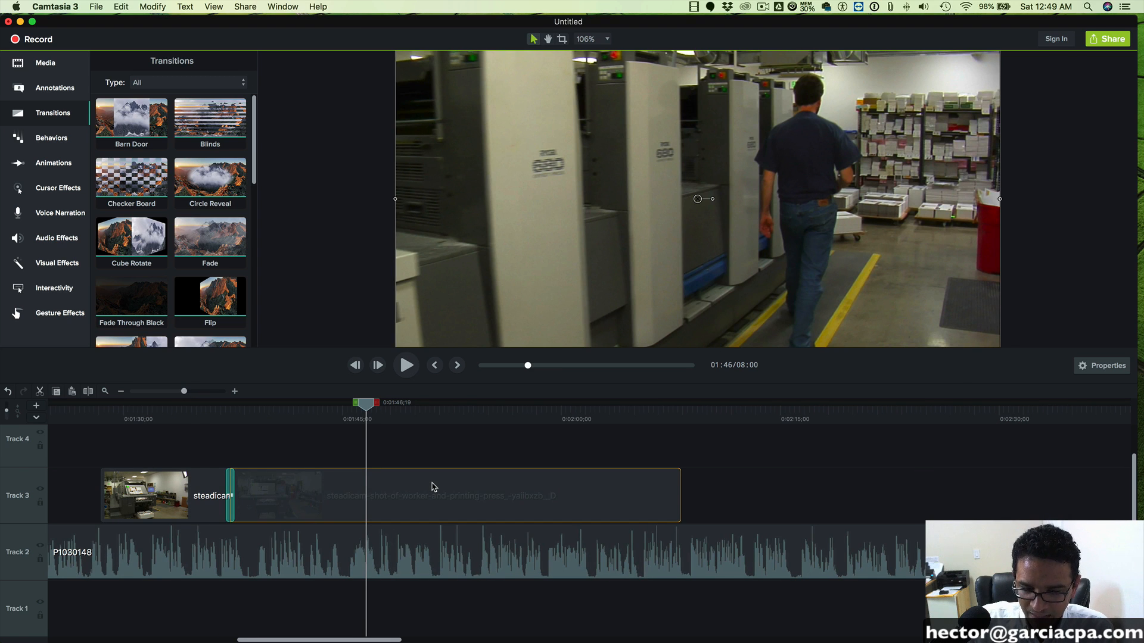
key("Delete")
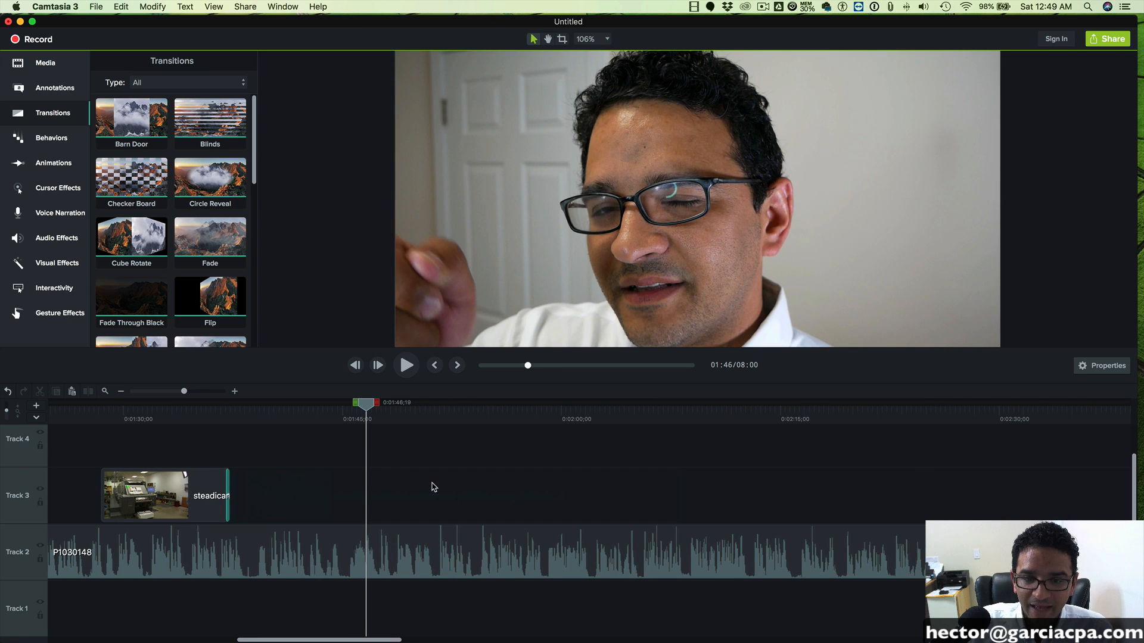
- Add the full worker and printing press clip to Track 3 after the press console clip again and play it through to 0:01:49;25
left_click(39, 67)
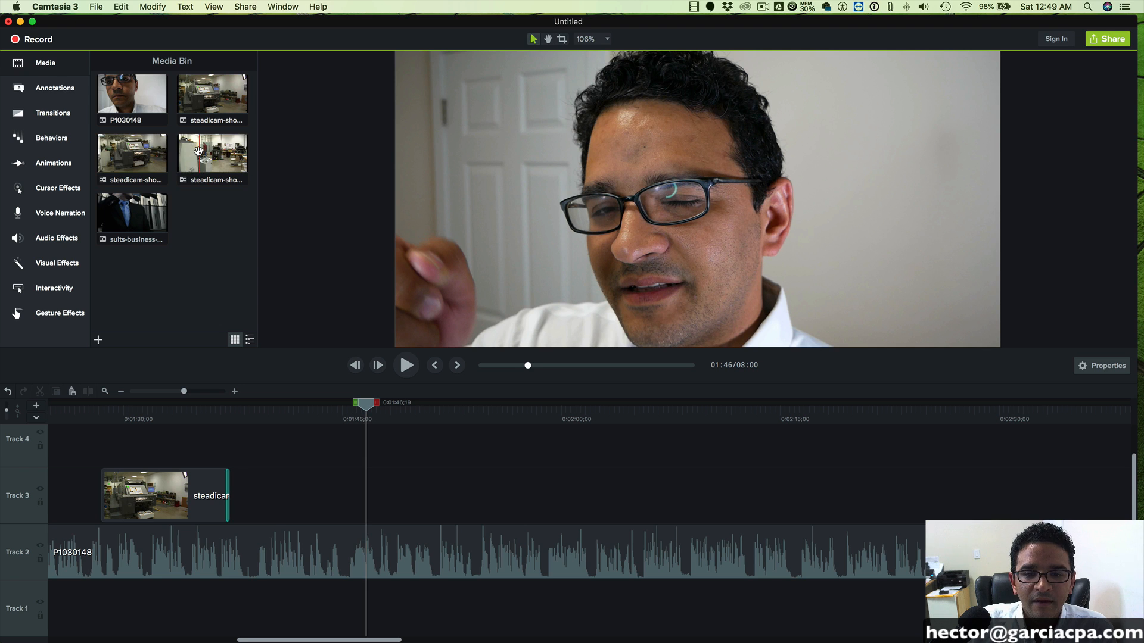
left_click_drag(132, 149, 238, 512)
left_click_drag(360, 408, 207, 409)
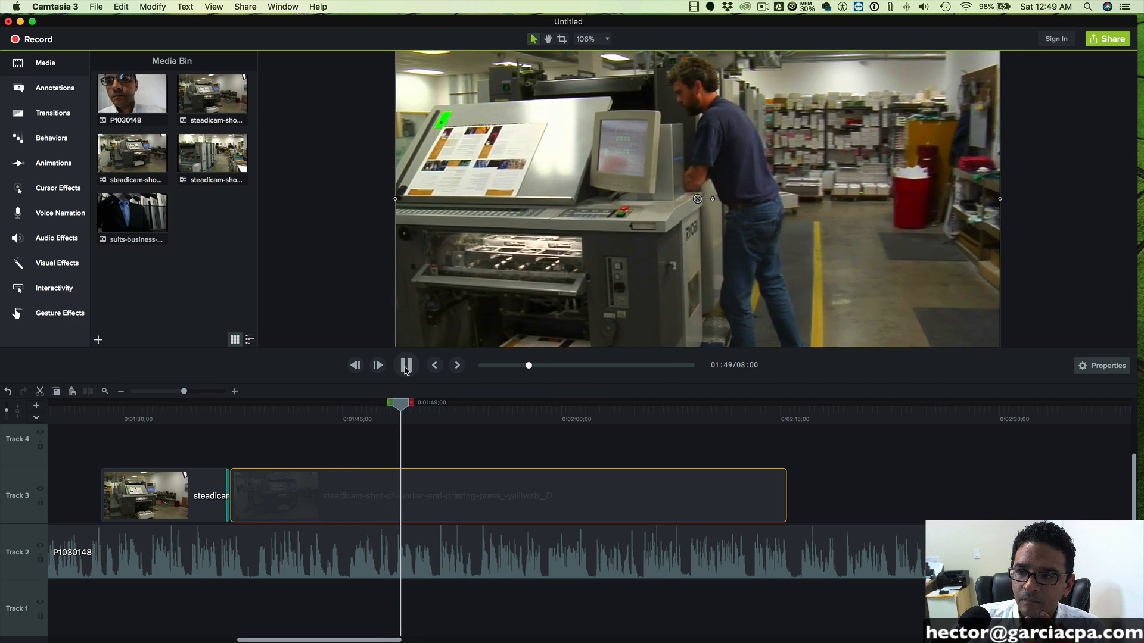
left_click(406, 367)
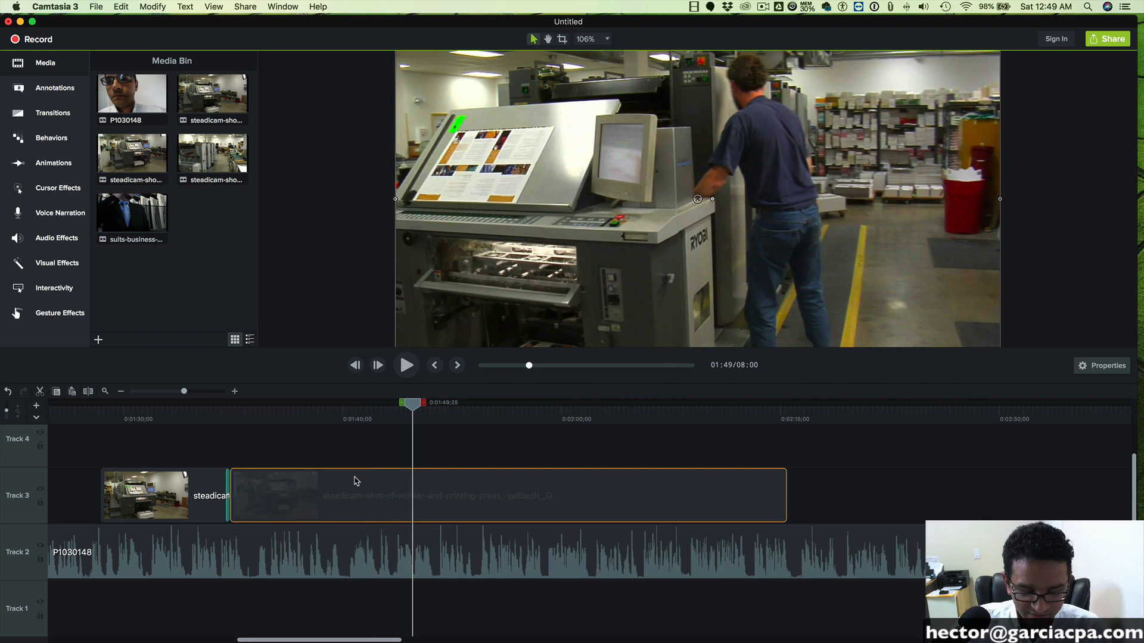
- Nudge the worker clip slightly later, return it against the press console clip, and play back from 0:01:47;18 to 0:01:50;03
left_click_drag(185, 391, 190, 392)
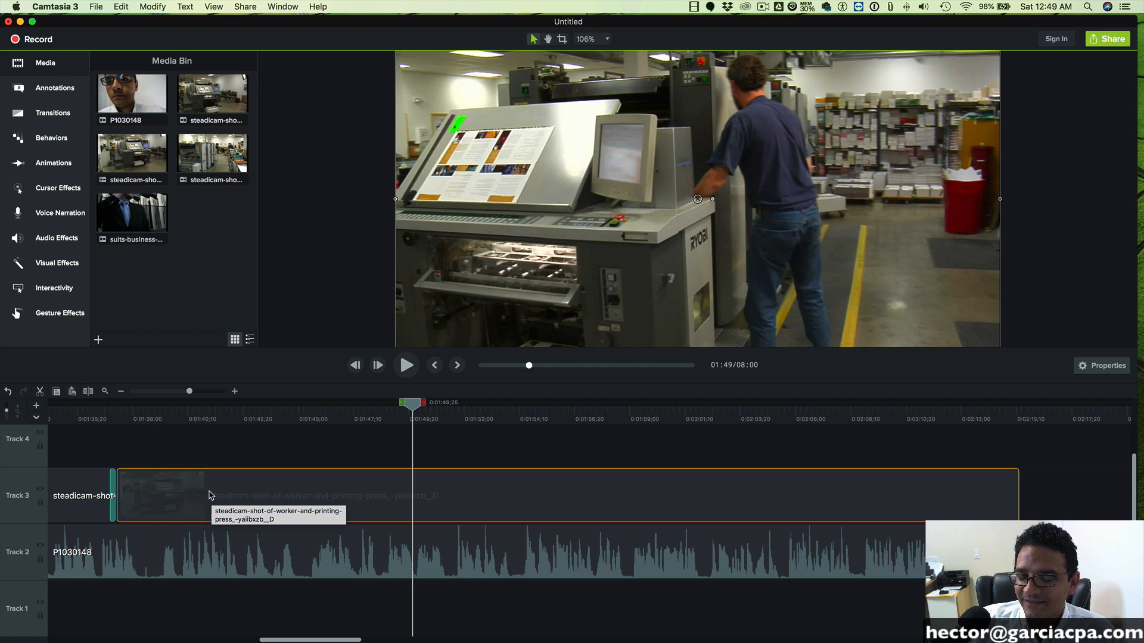
left_click_drag(205, 495, 213, 496)
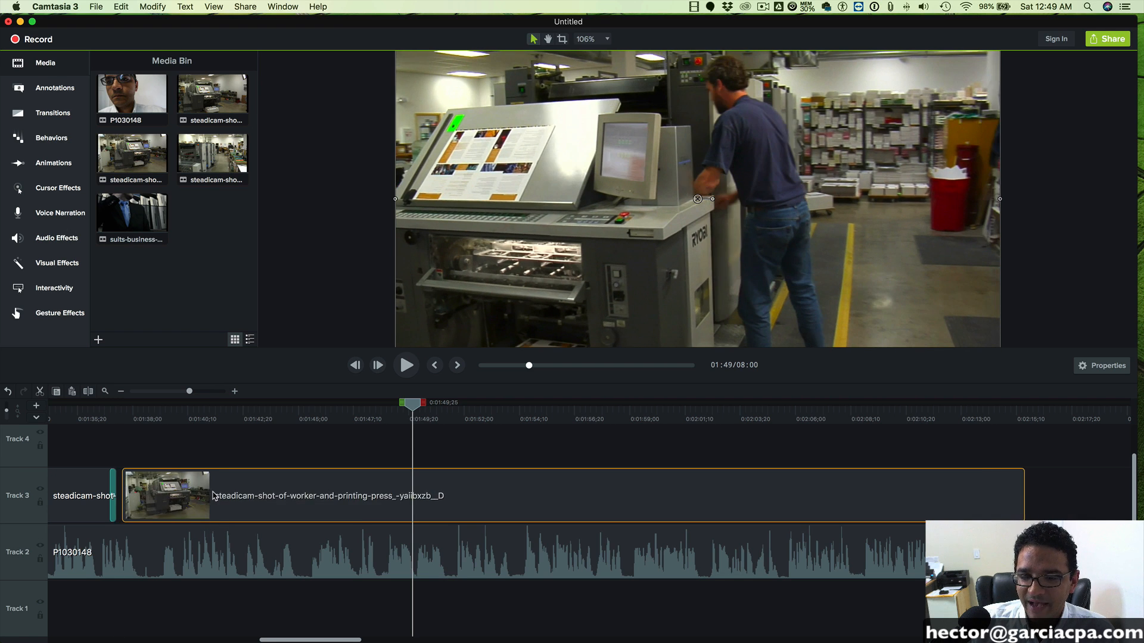
left_click_drag(399, 407, 357, 408)
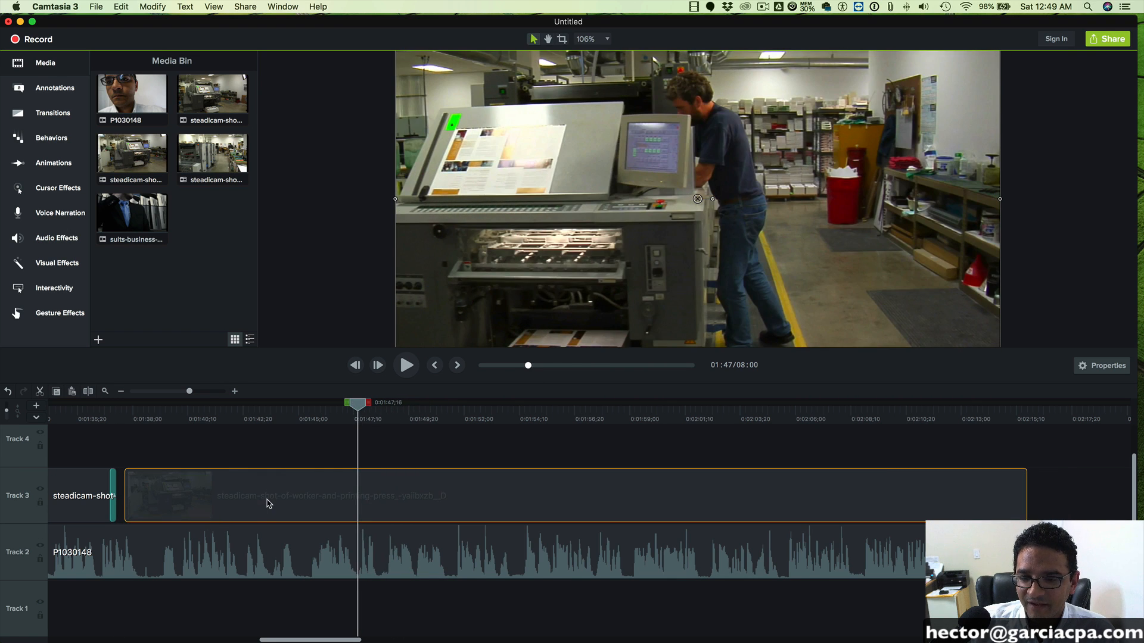
left_click_drag(266, 504, 252, 503)
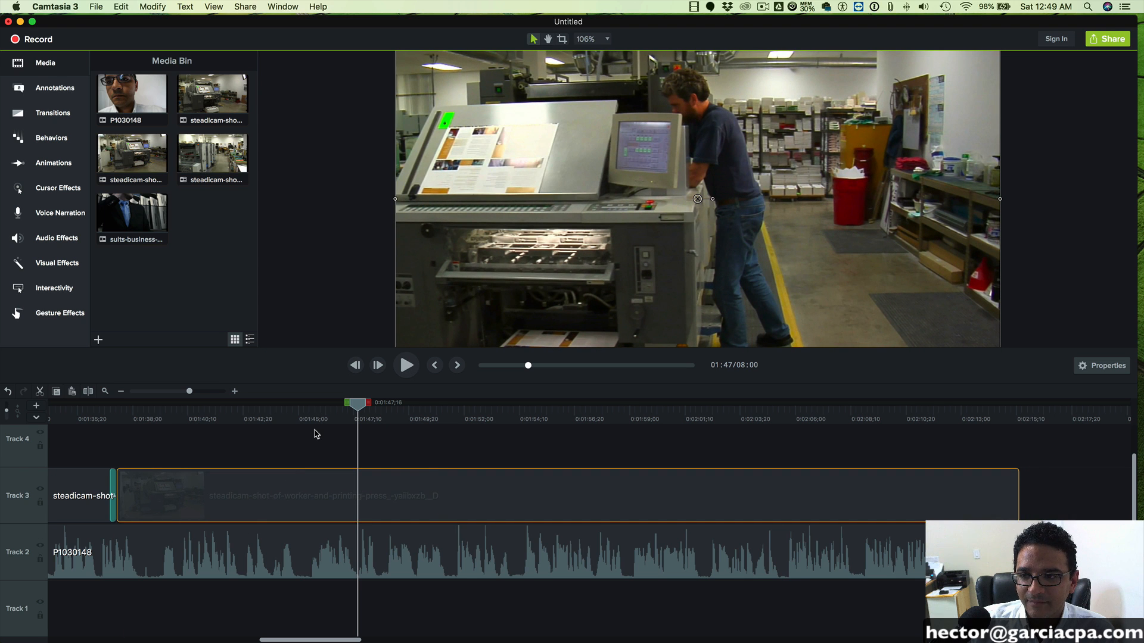
left_click(407, 366)
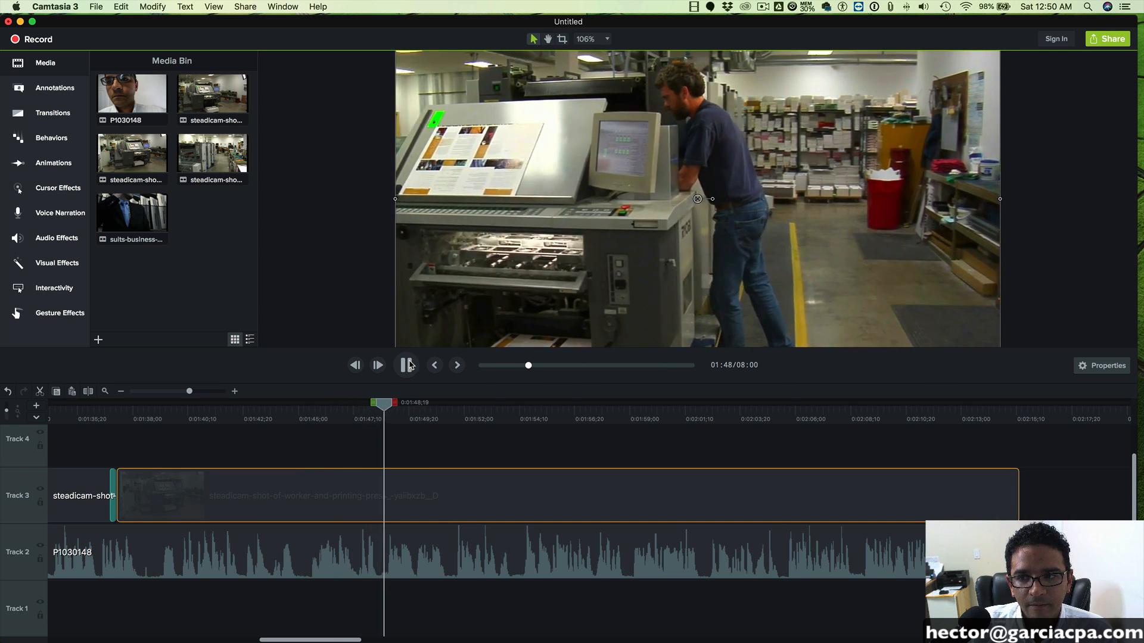
left_click(409, 366)
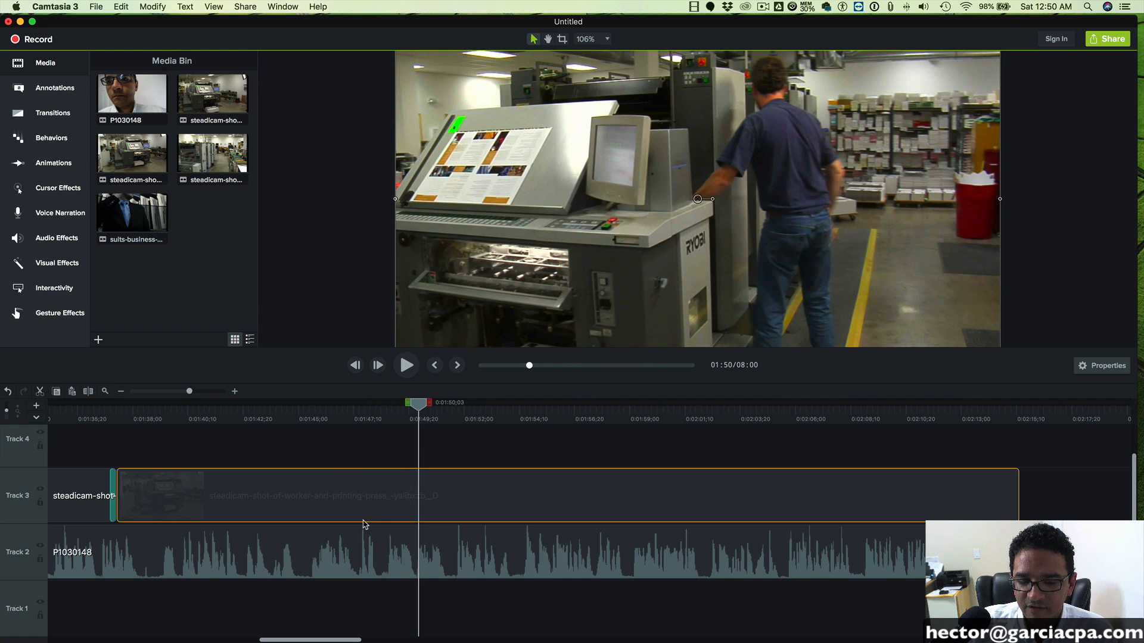
- Split the worker clip at 0:01:39;10, delete the part before the cut and close the gap on Track 3
left_click_drag(114, 404, 115, 405)
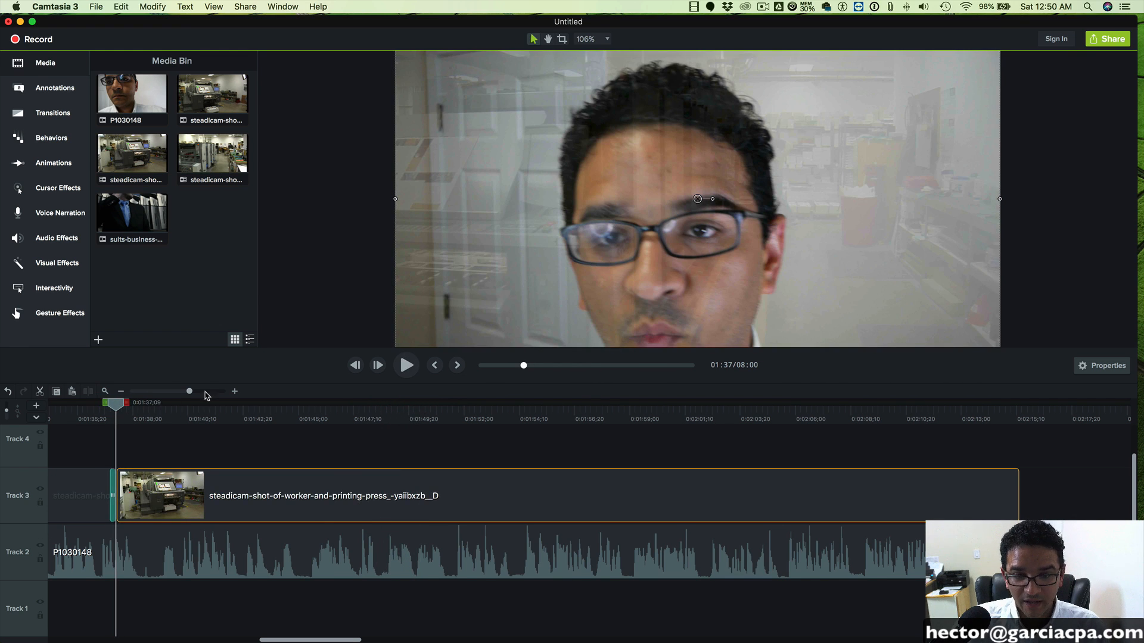
left_click_drag(191, 392, 280, 404)
scroll(225, 433, "left", 1)
scroll(286, 430, "left", 3)
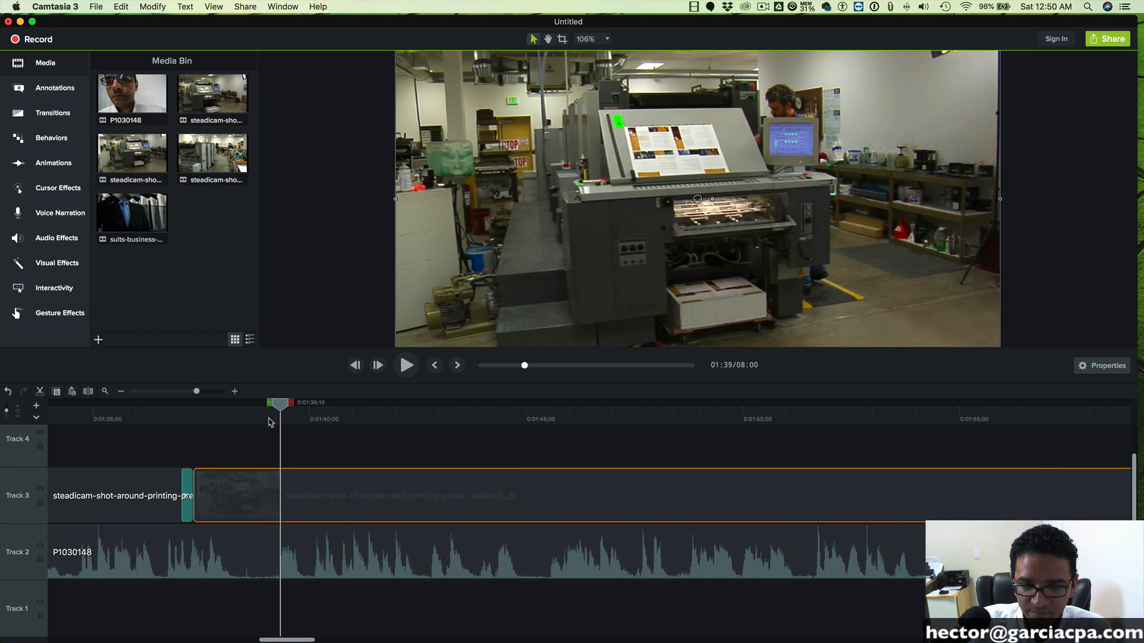
key("super+t")
left_click(239, 487)
key("Delete")
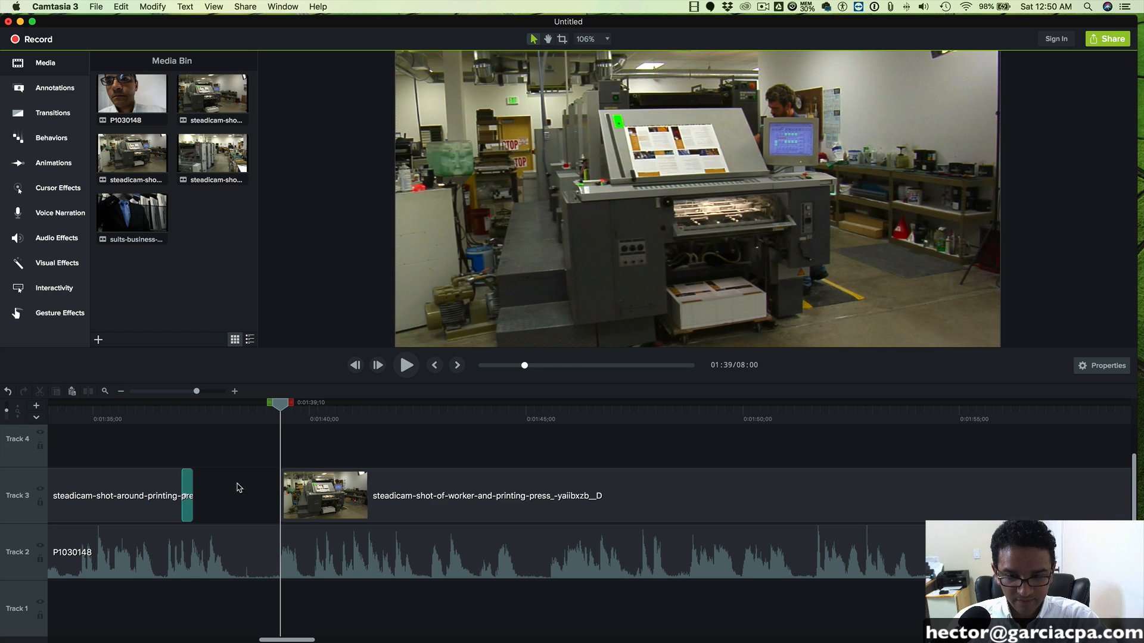
left_click_drag(435, 498, 340, 495)
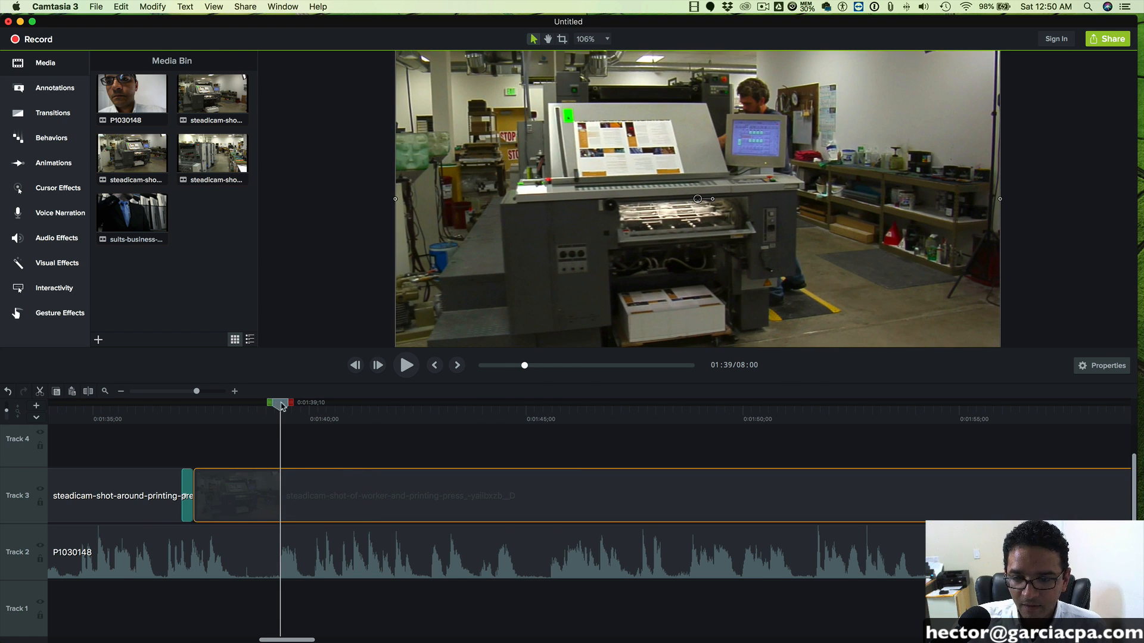
- Play back to 0:01:49;02, try starting the worker clip later at about 0:01:38;03, and delete it from Track 3
left_click_drag(282, 406, 551, 406)
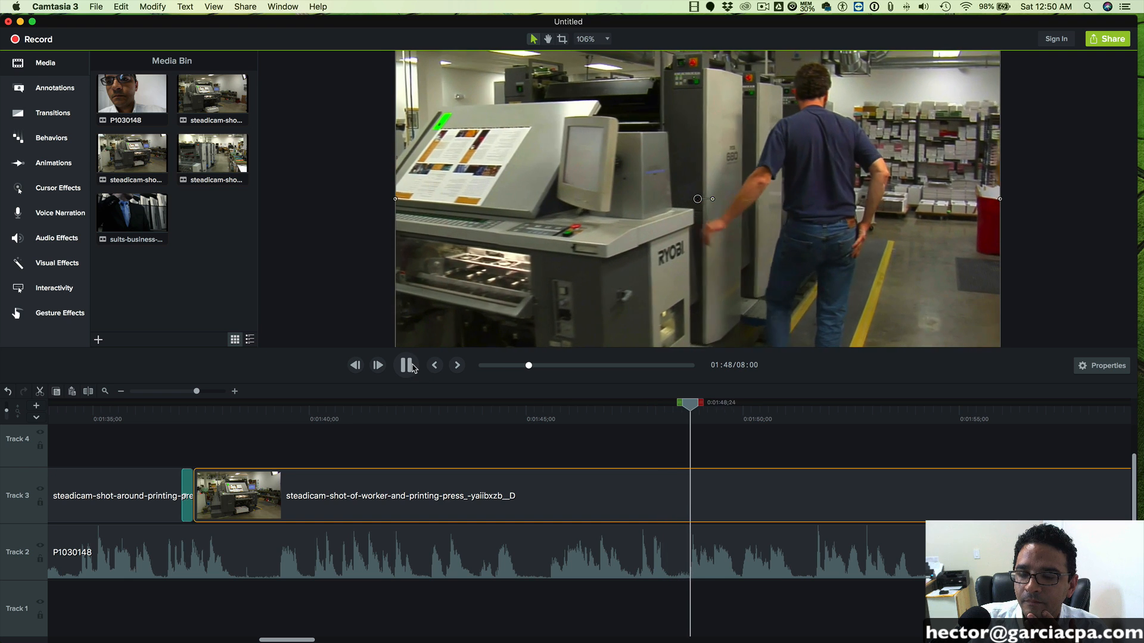
left_click(410, 367)
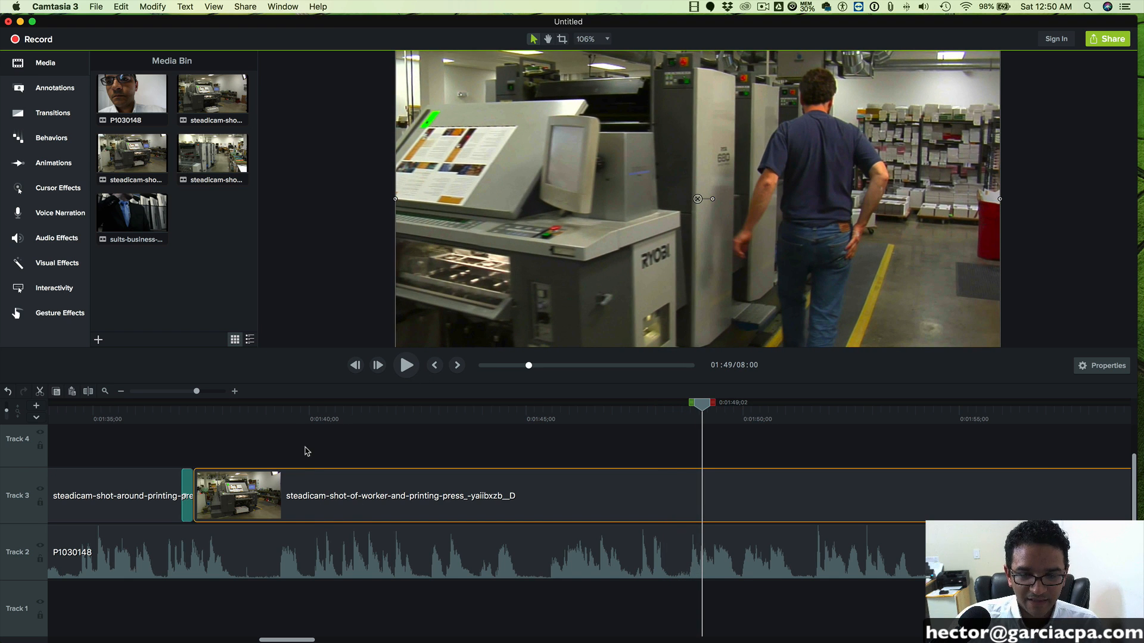
left_click_drag(345, 497, 379, 498)
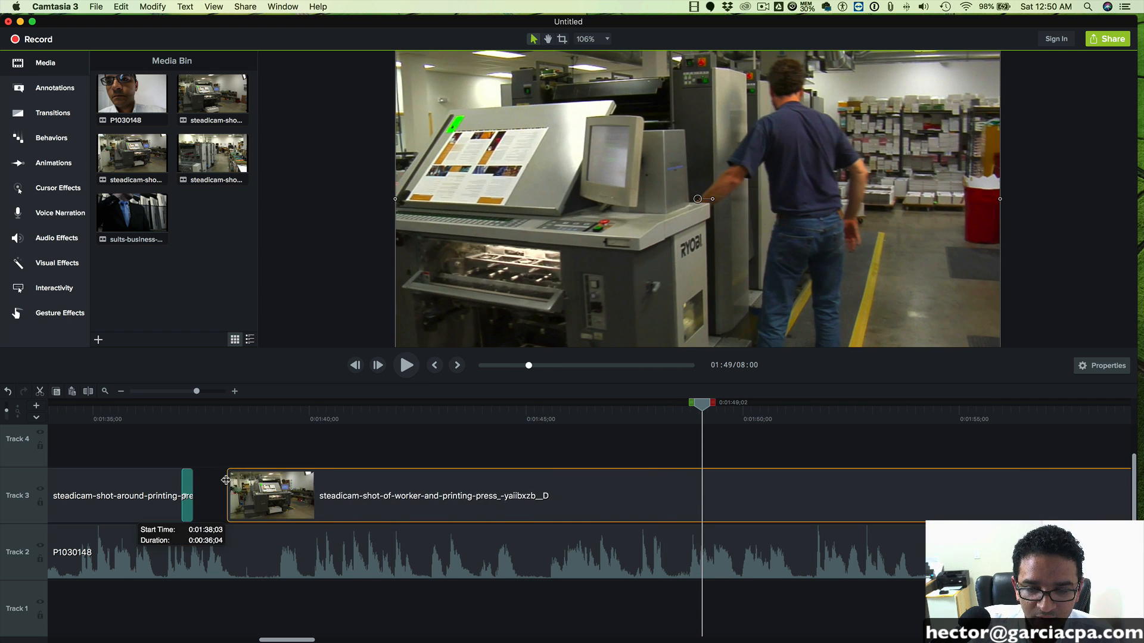
left_click_drag(225, 480, 204, 482)
key("Delete")
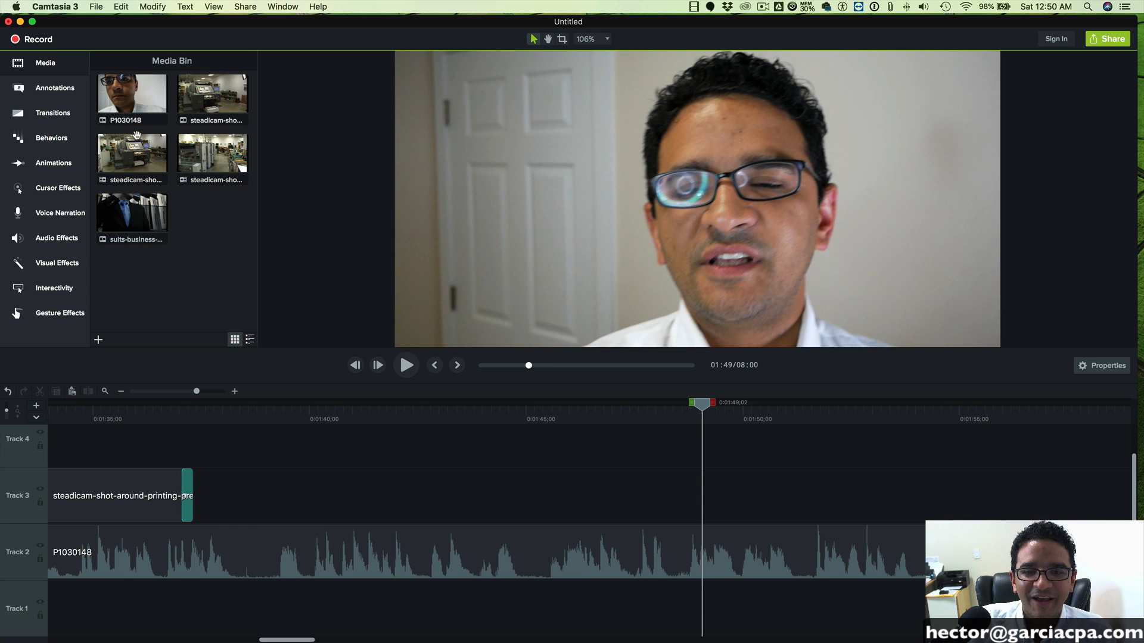
- Place the worker and printing press clip on Track 3 directly after the press console clip and play back to 0:01:49;25
left_click_drag(133, 143, 194, 498)
left_click_drag(199, 417, 538, 420)
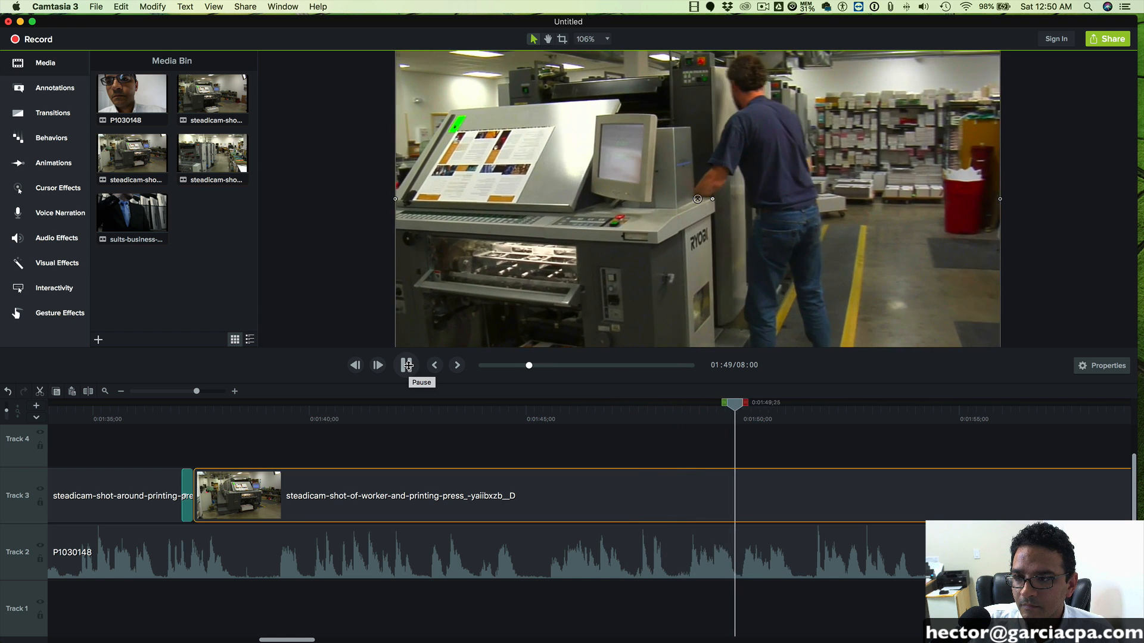
left_click(407, 365)
- Split the worker clip at 0:01:38;29, delete the part before the cut and close the gap on Track 3
left_click(264, 408)
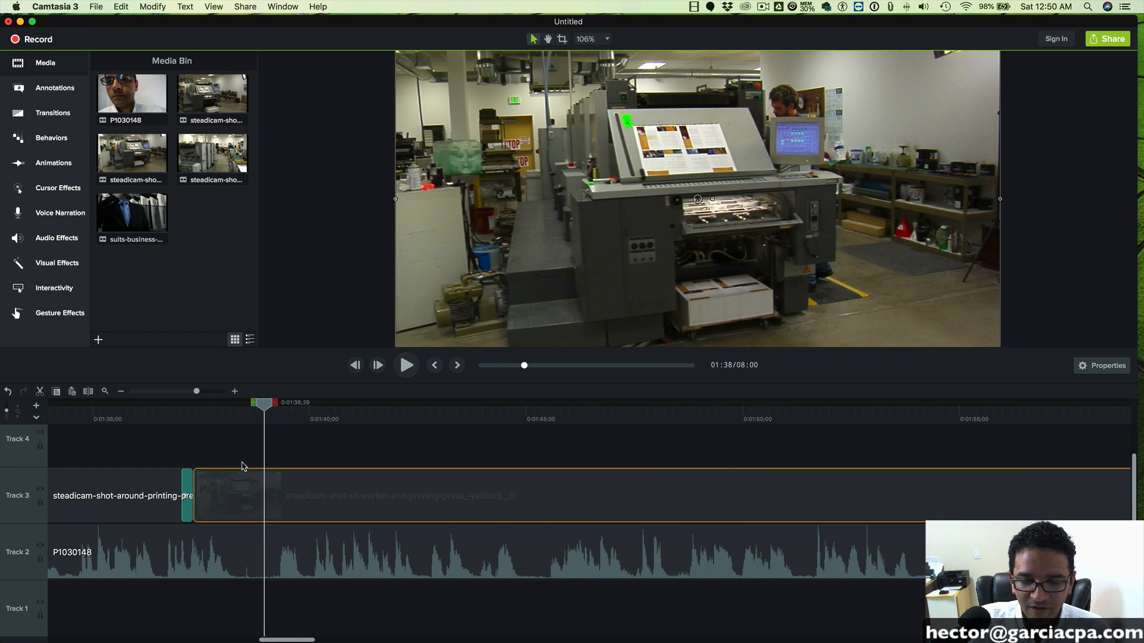
key("super+t")
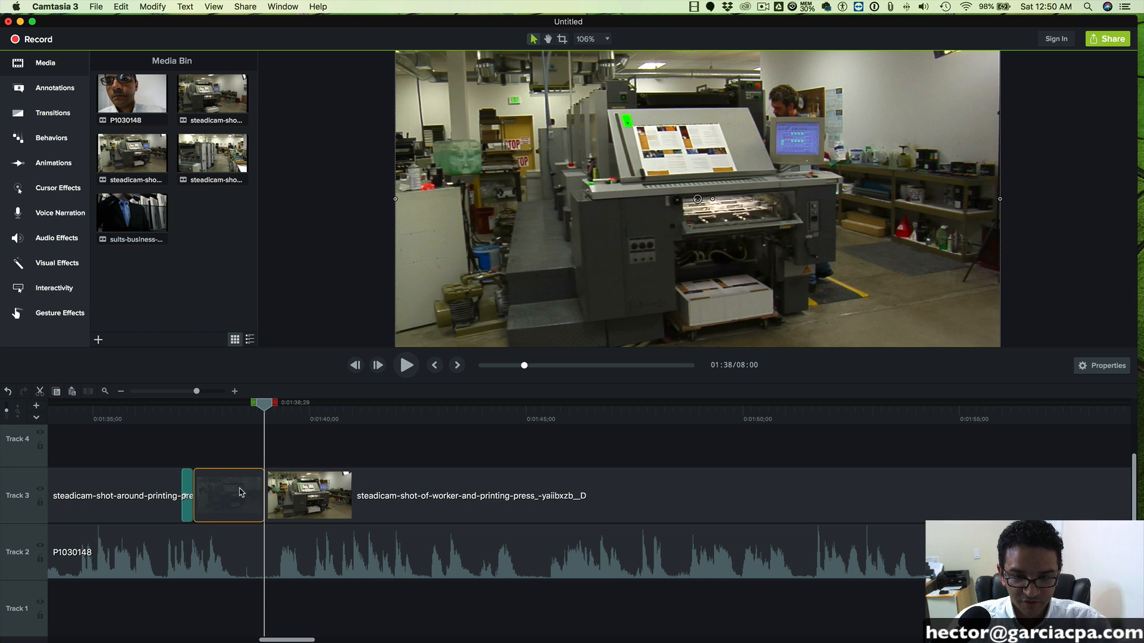
key("Delete")
left_click_drag(406, 489, 337, 491)
- Play back the trimmed worker clip up to 0:01:48;23
left_click(474, 406)
left_click(410, 367)
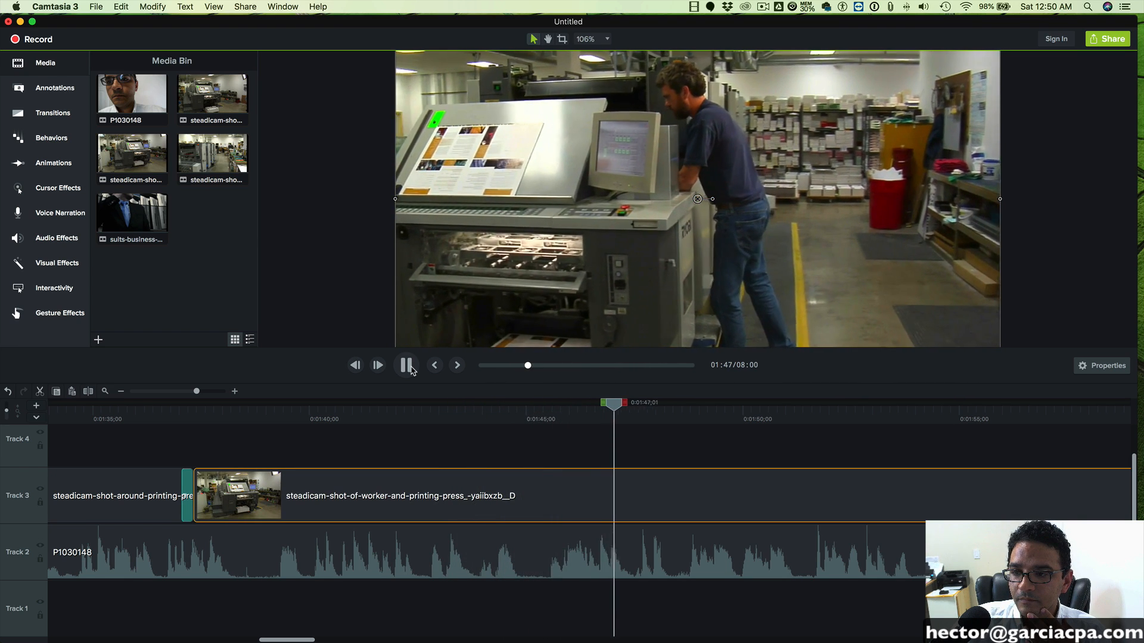
left_click(410, 368)
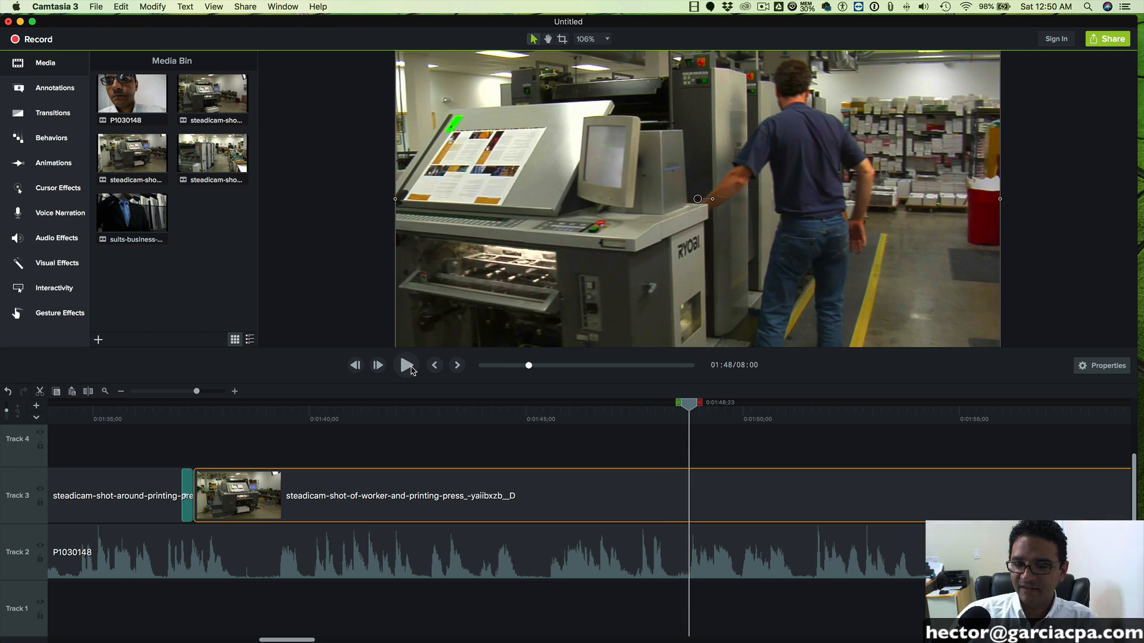
- Replace the fade at the end of the press console clip with a shortened Fade transition joining it to the worker clip
left_click(190, 474)
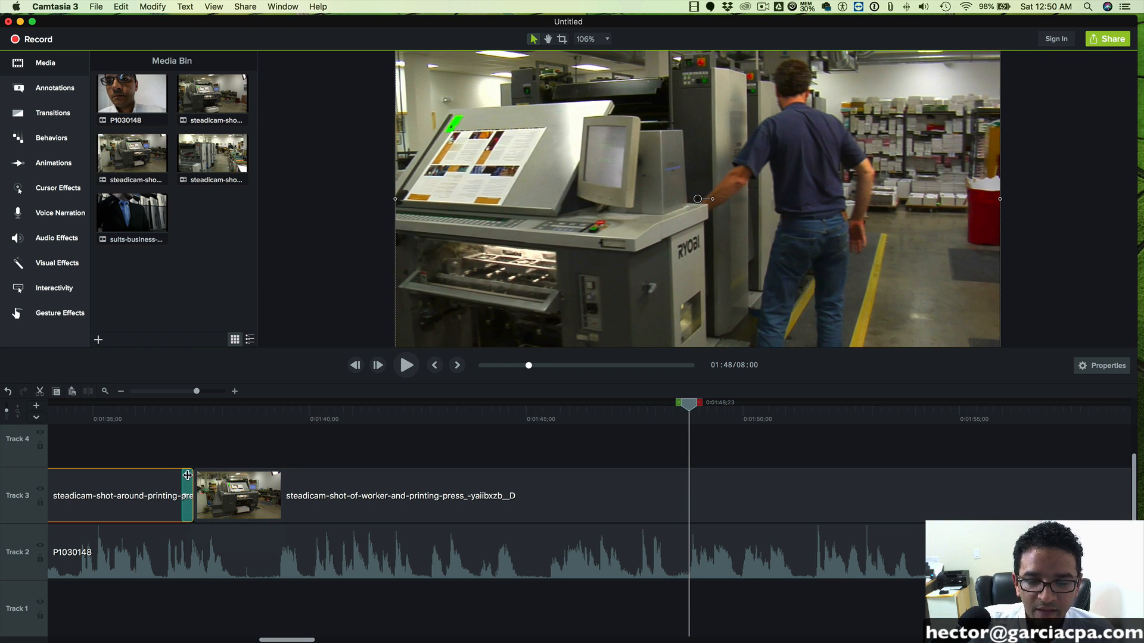
left_click(50, 115)
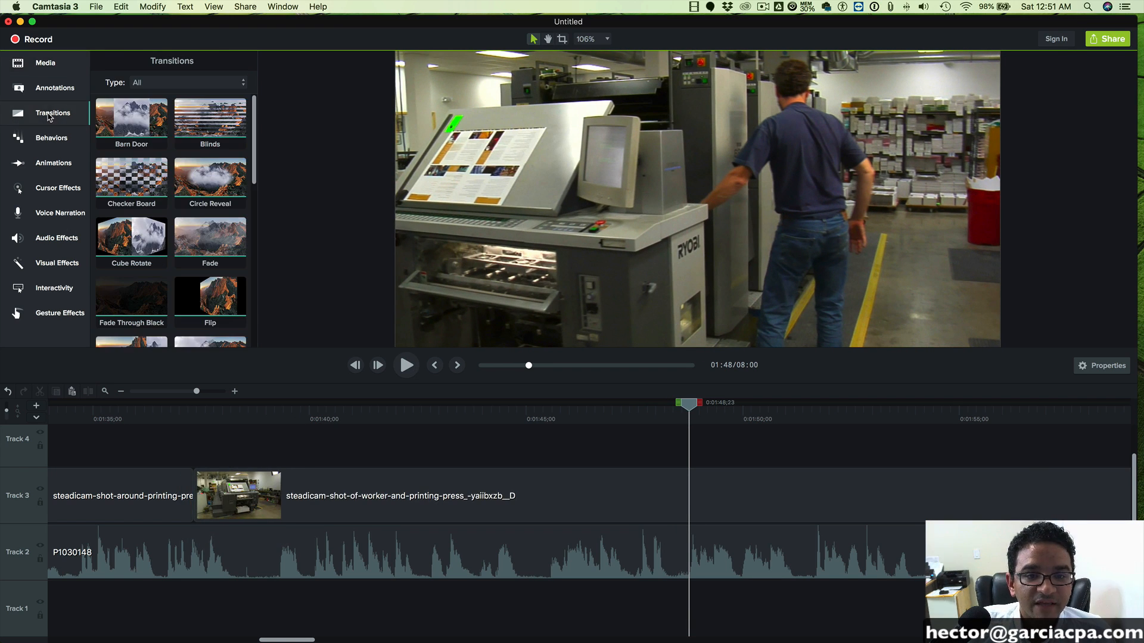
left_click_drag(207, 237, 184, 482)
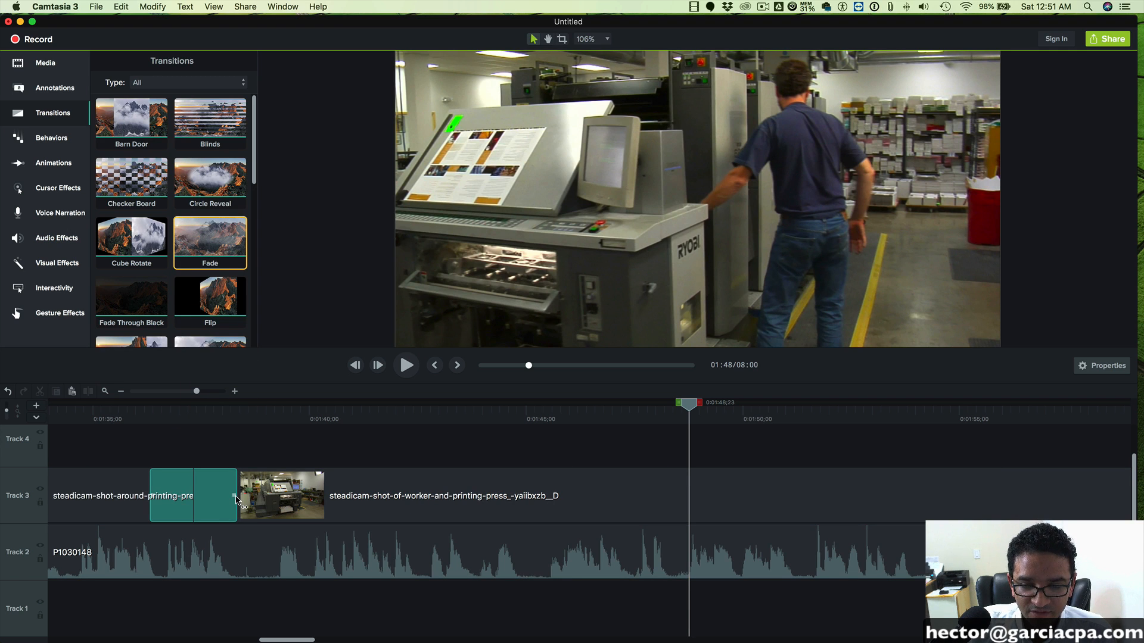
left_click_drag(237, 500, 224, 500)
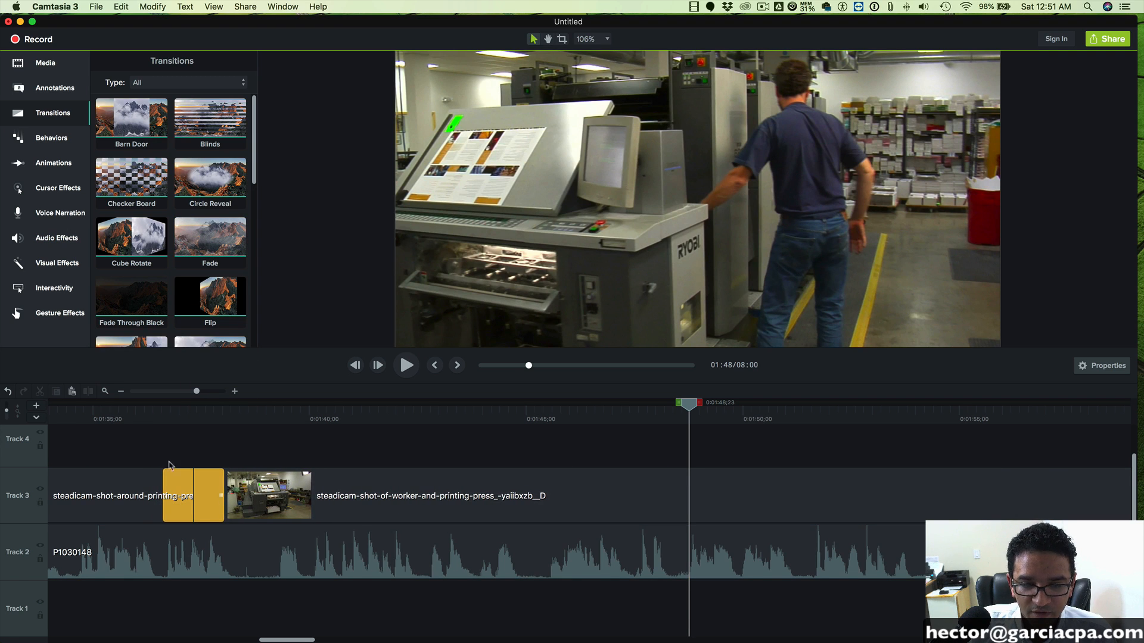
- Play back the two joined clips on Track 3 from about 0:01:35 to 0:01:52;07 to check the fade and timing
left_click(113, 408)
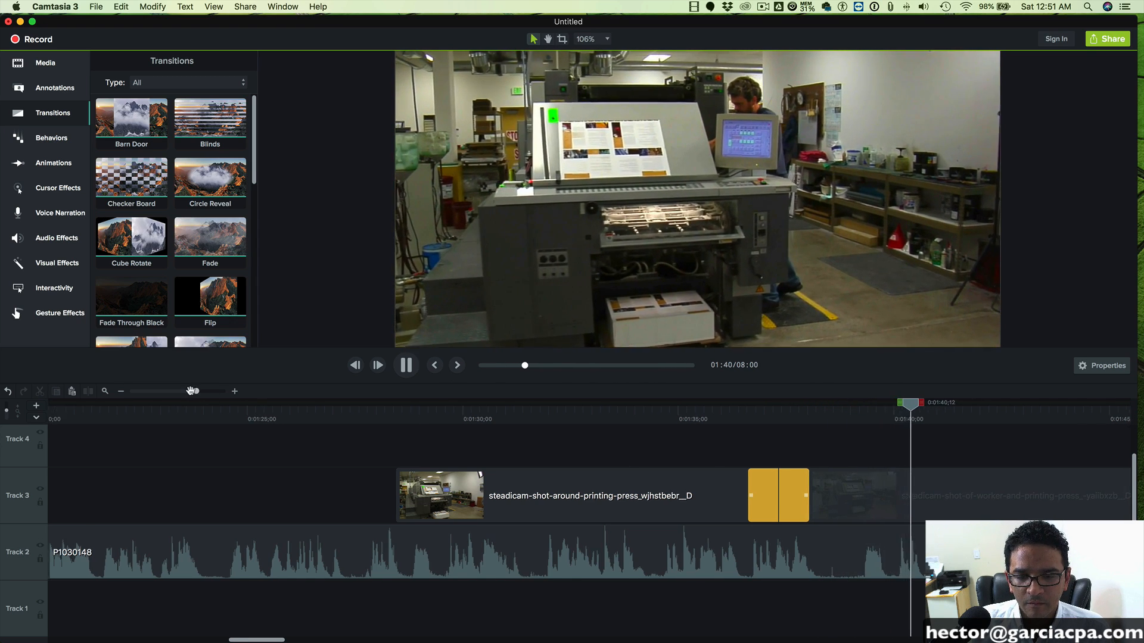
left_click_drag(197, 390, 187, 391)
scroll(467, 439, "right", 5)
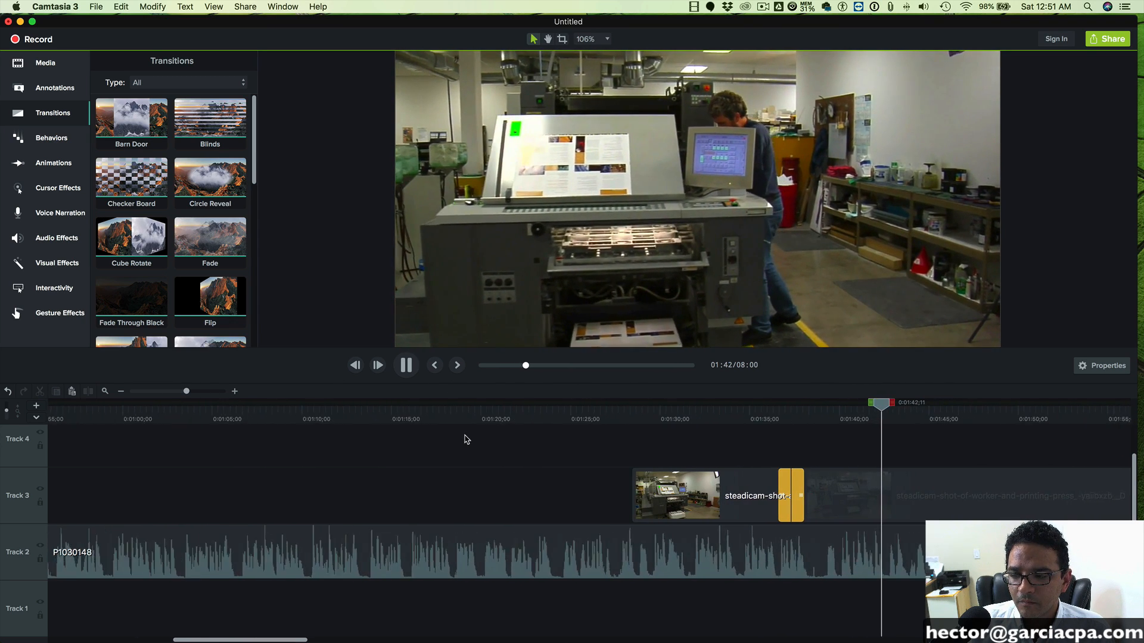
scroll(467, 439, "right", 5)
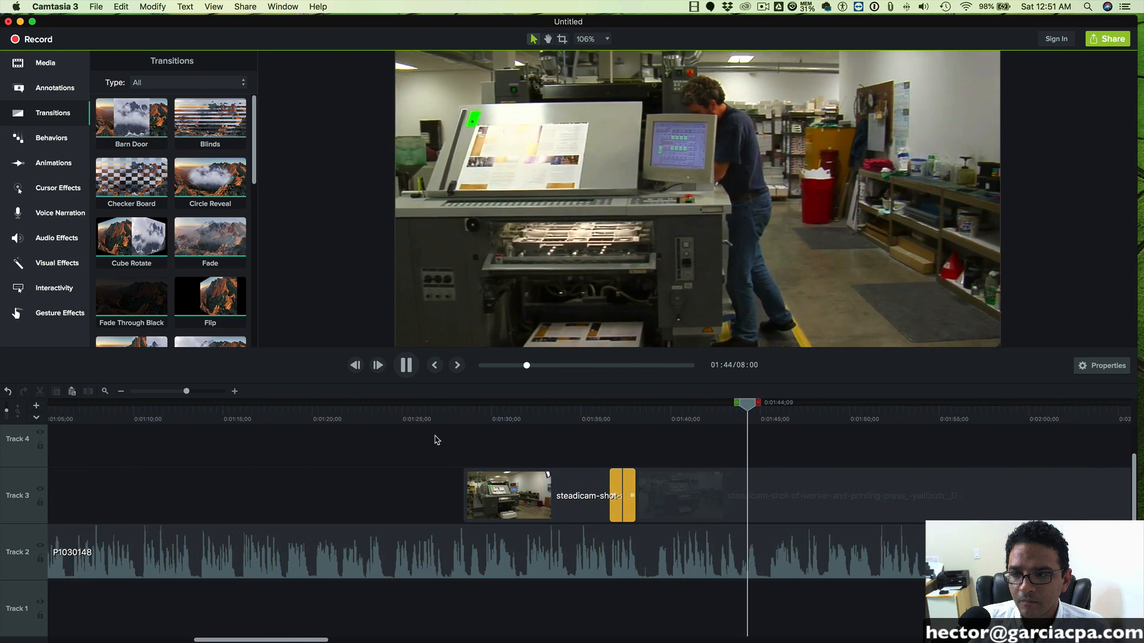
scroll(431, 440, "right", 5)
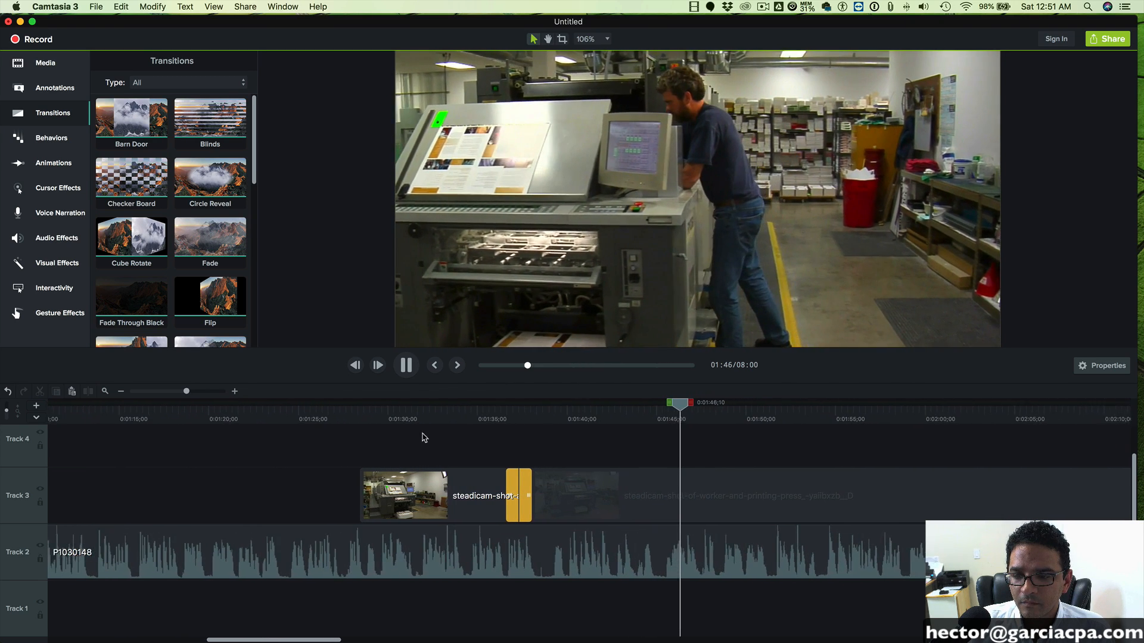
scroll(415, 437, "right", 2)
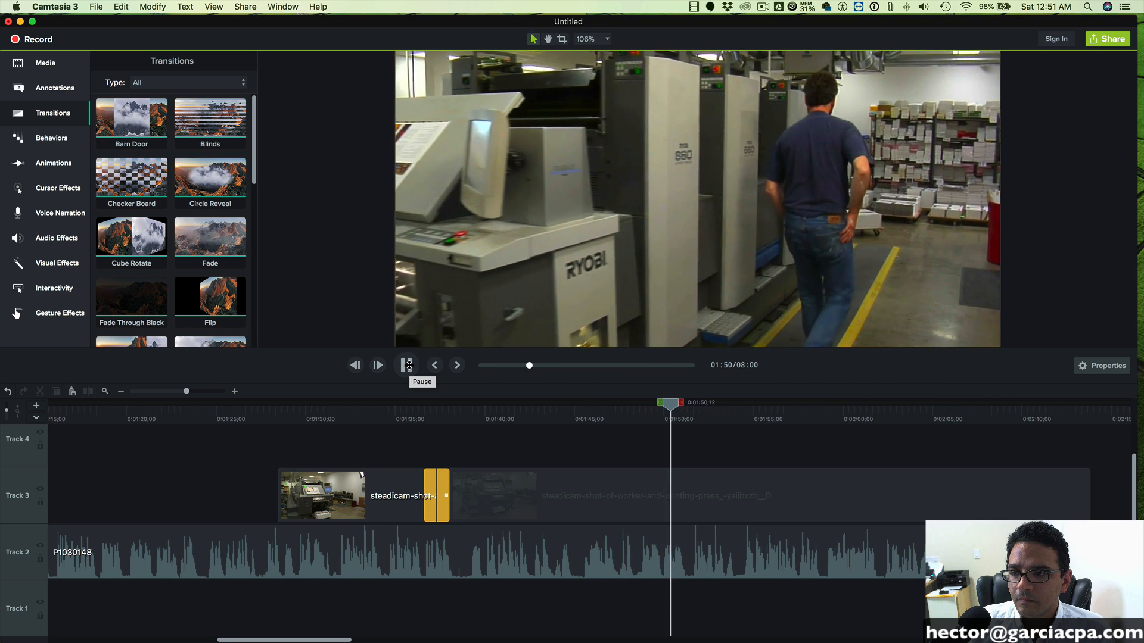
left_click(407, 365)
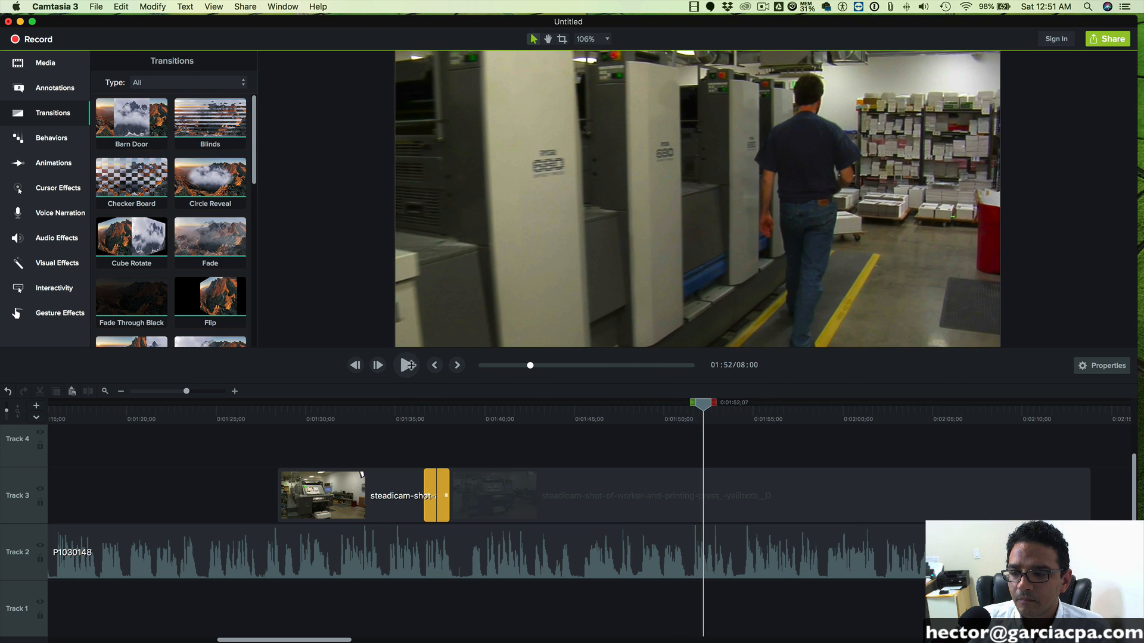
- Split the worker clip at 0:01:52;07, delete the part after the cut and play the return to the speaker through to 0:01:54;03
left_click(734, 478)
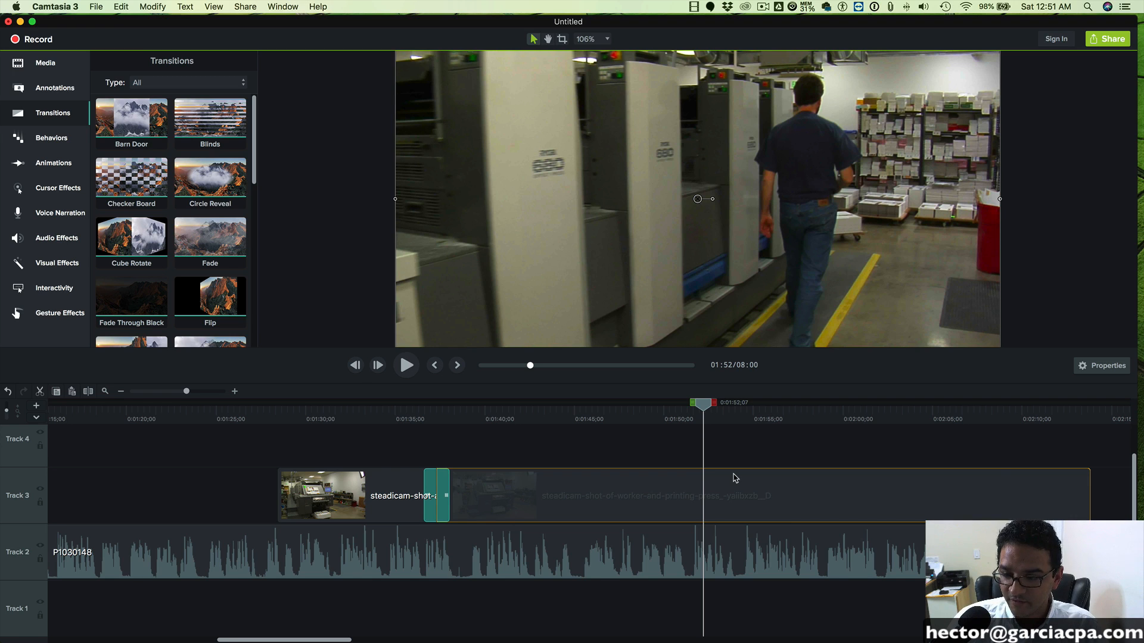
key("super+t")
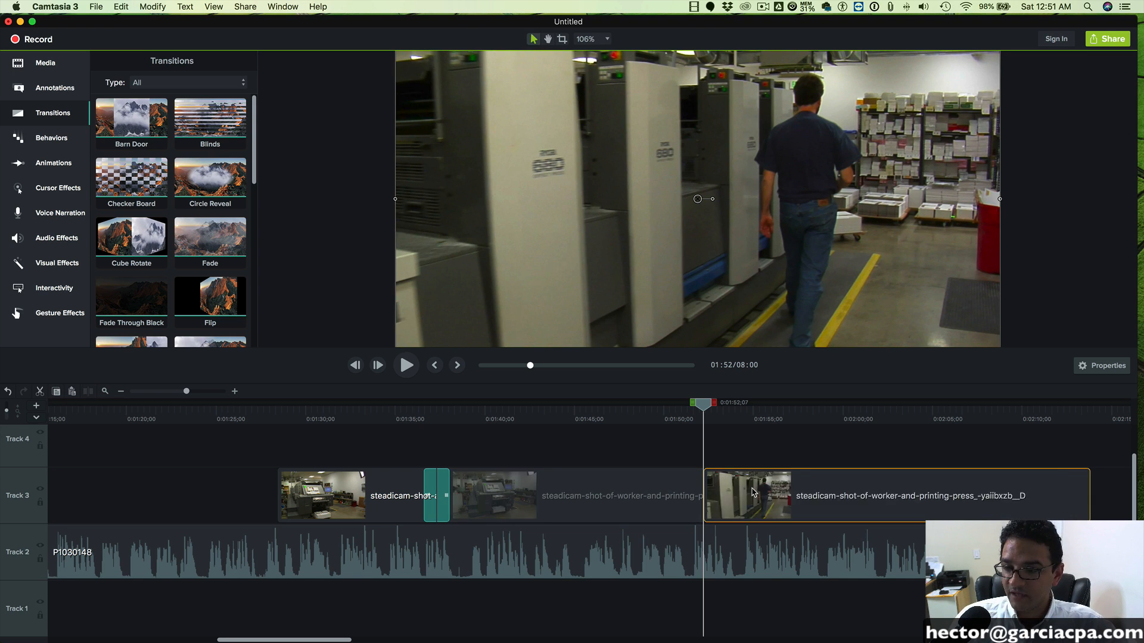
left_click(113, 6)
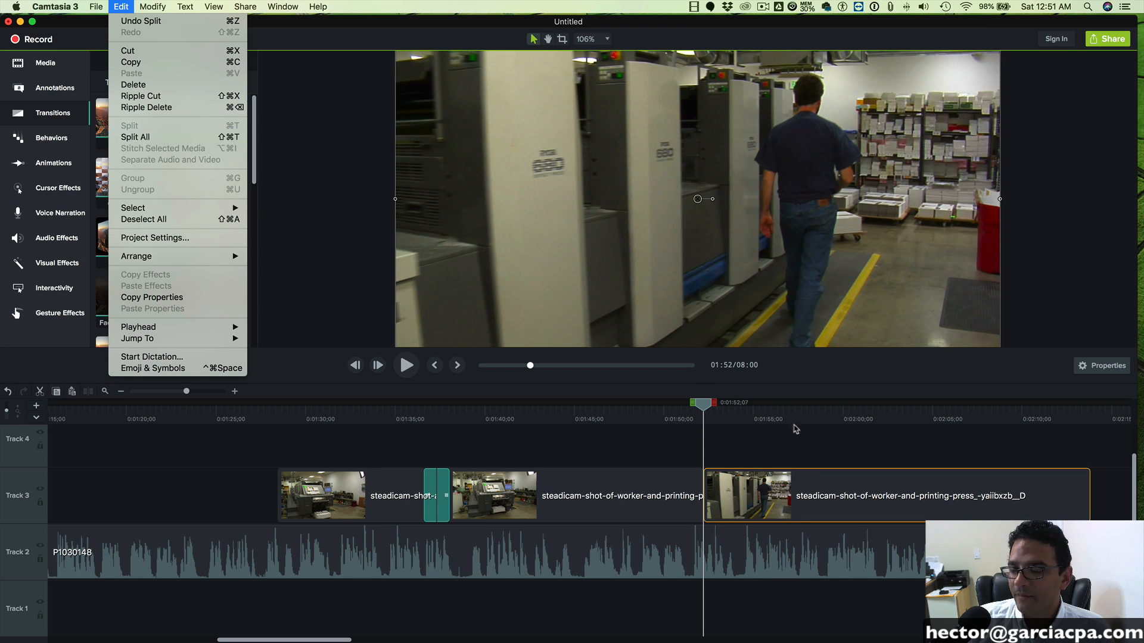
left_click(812, 487)
key("Delete")
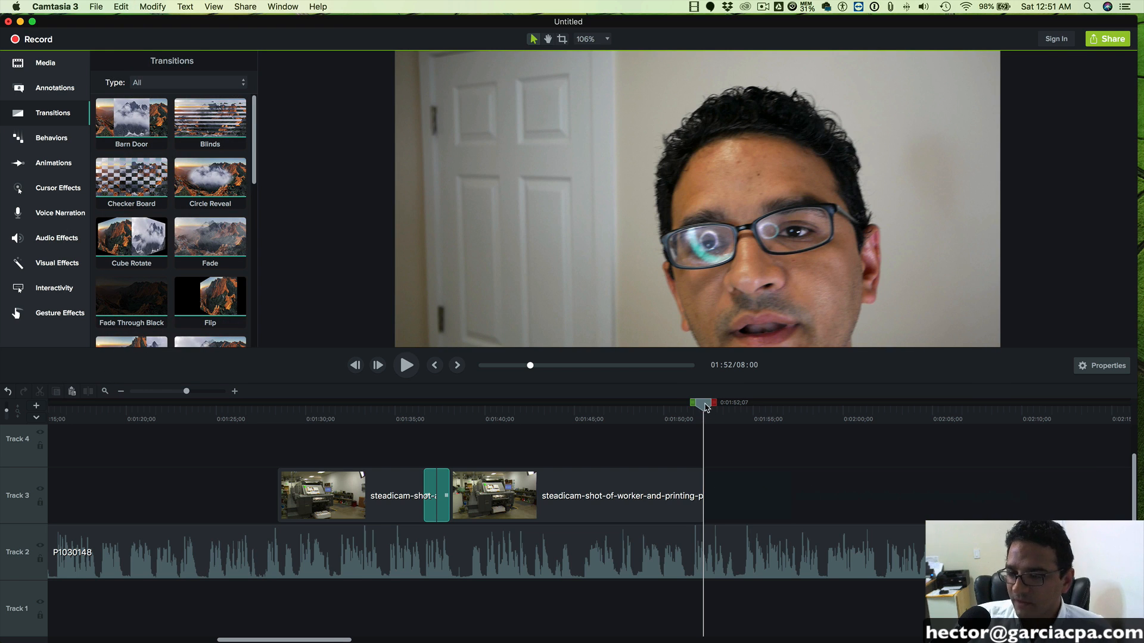
left_click_drag(706, 406, 690, 408)
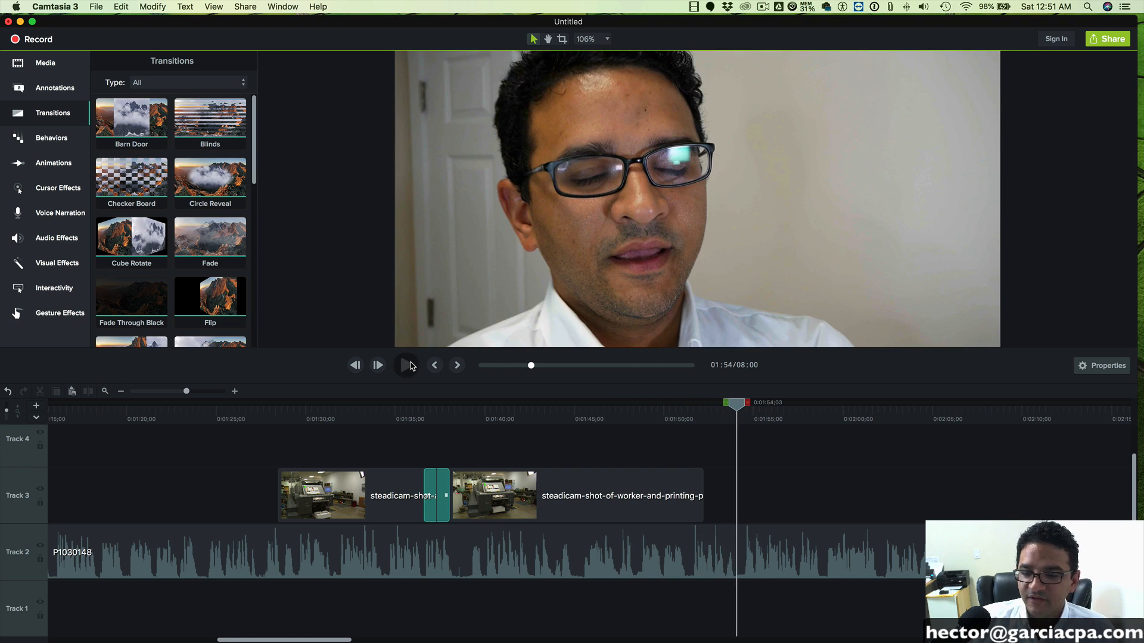
left_click(407, 365)
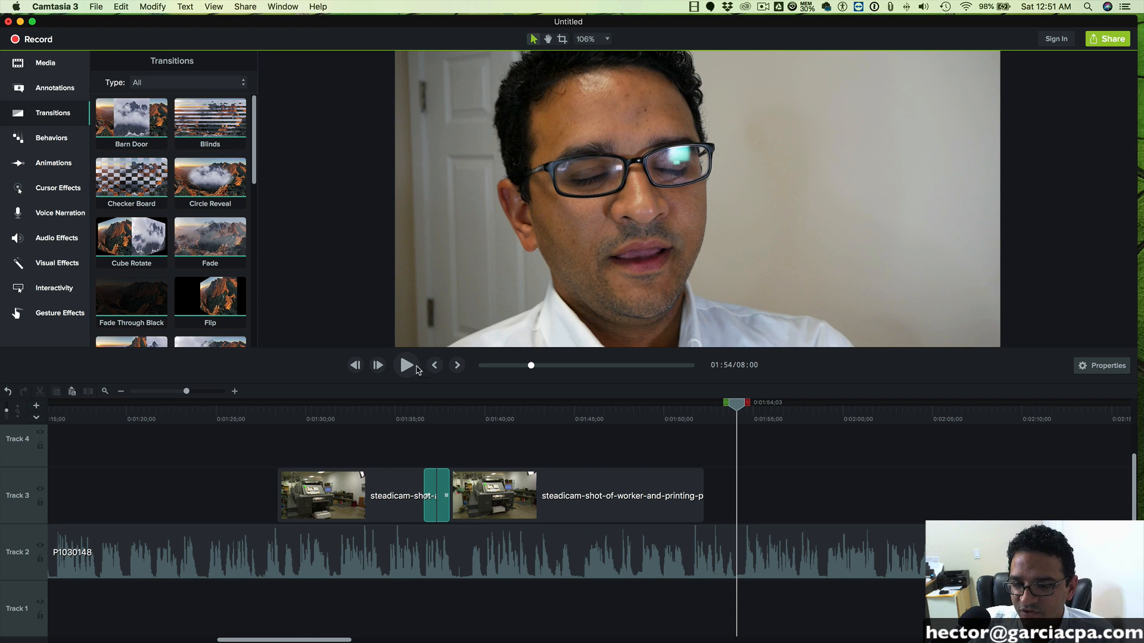
- Scan the talking-head footage from 0:02:06;23 to 0:04:29;27 for the next moment suited to an overlay clip
left_click_drag(739, 404, 963, 404)
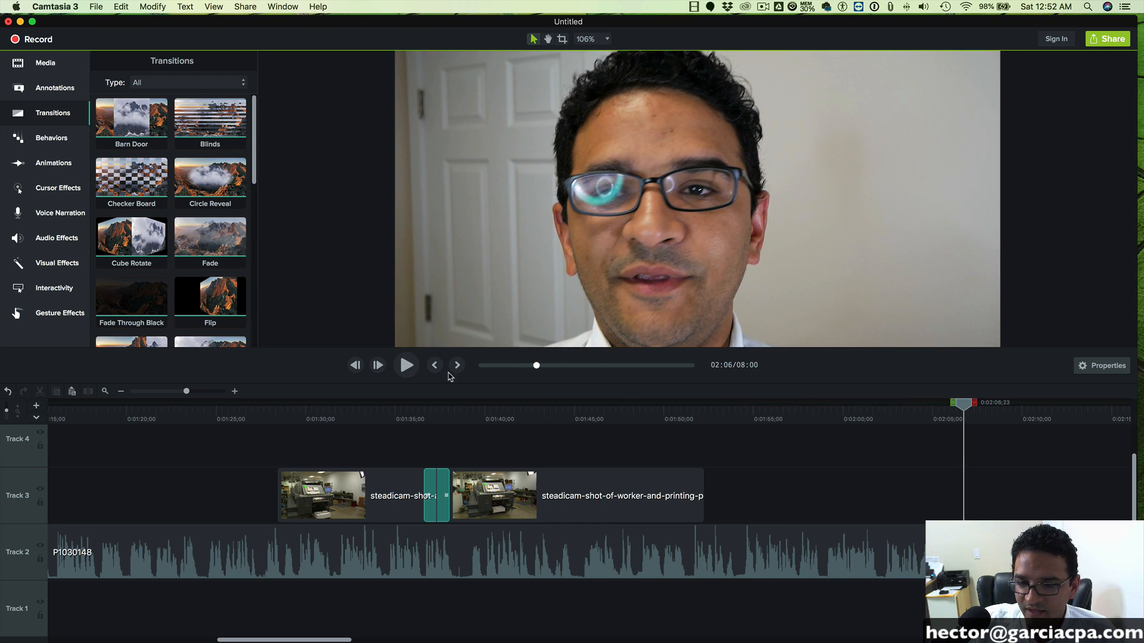
left_click_drag(200, 391, 170, 392)
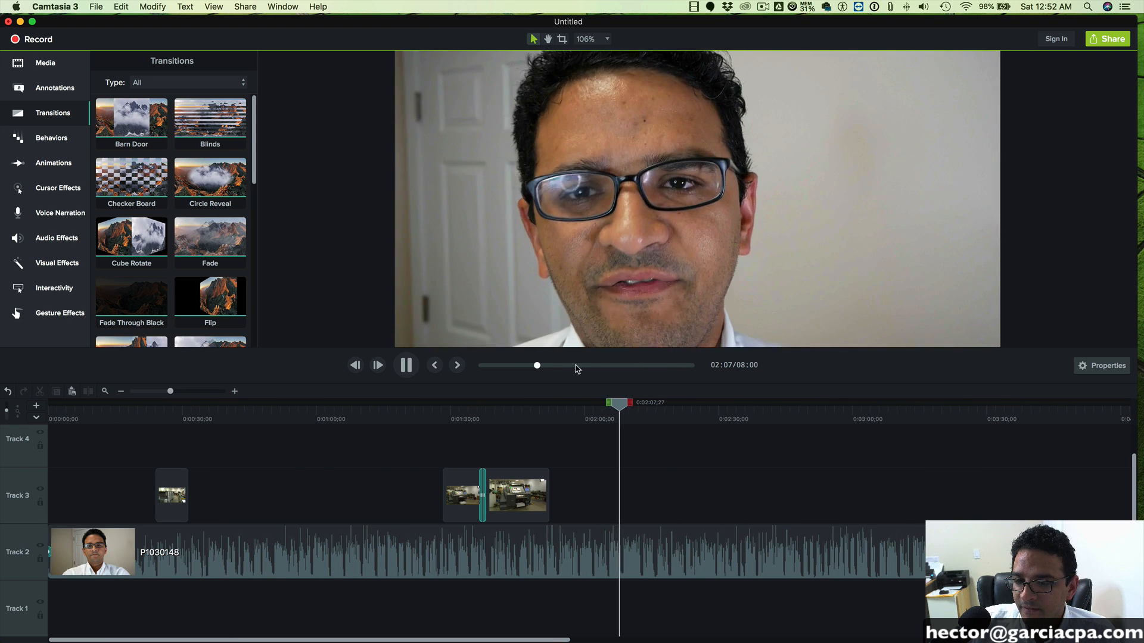
left_click(555, 366)
left_click(578, 365)
left_click(407, 365)
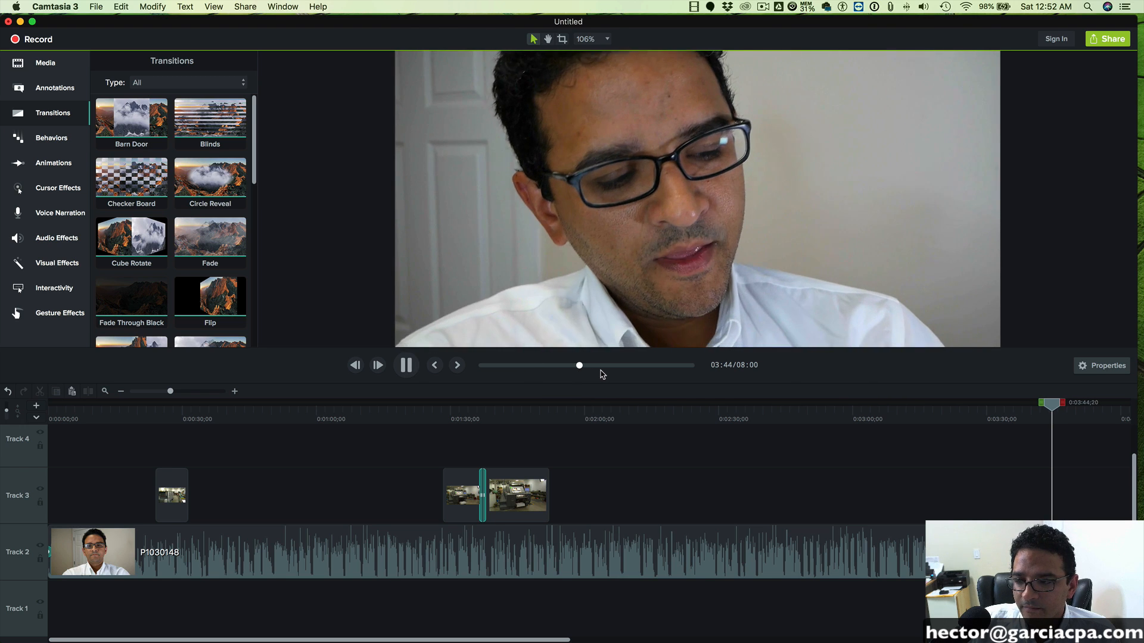
scroll(715, 462, "right", 5)
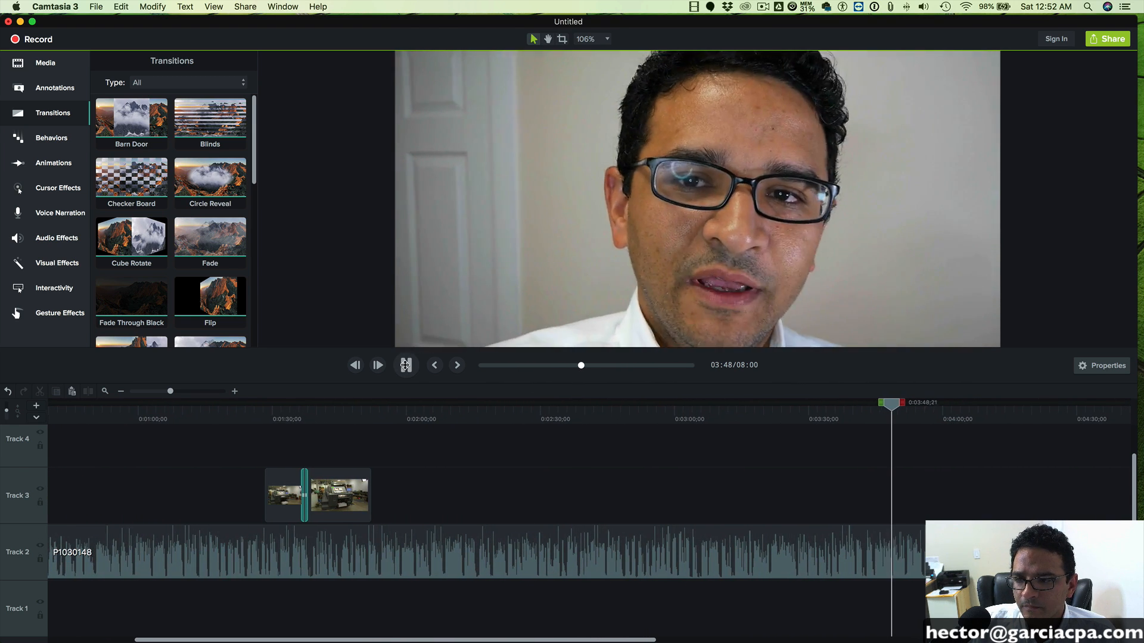
key("space")
left_click_drag(582, 365, 597, 365)
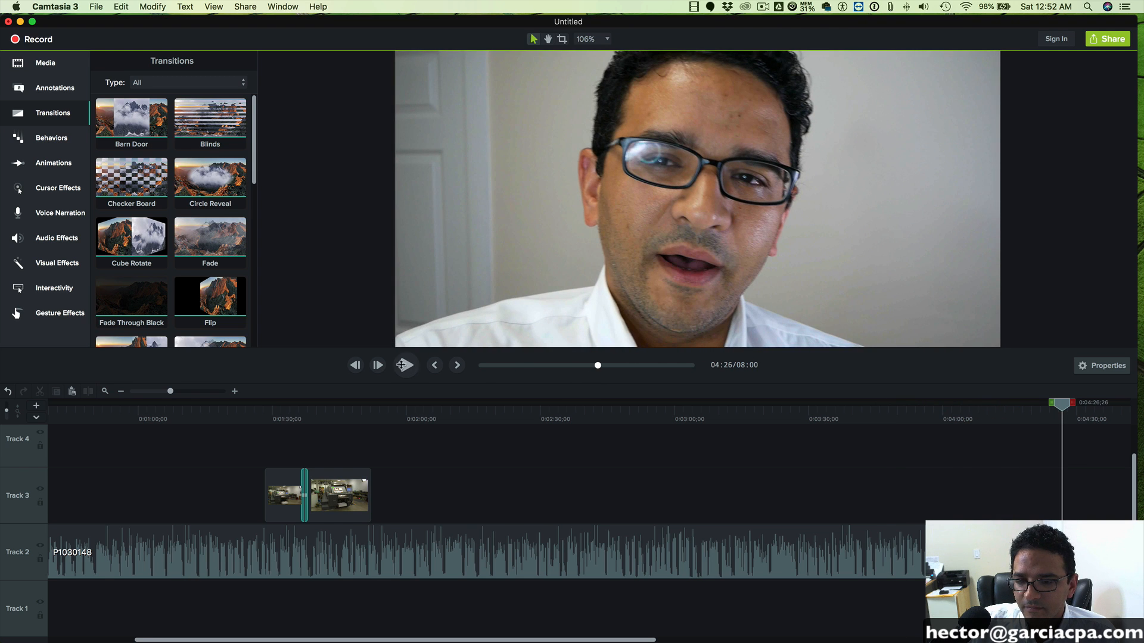
left_click(404, 365)
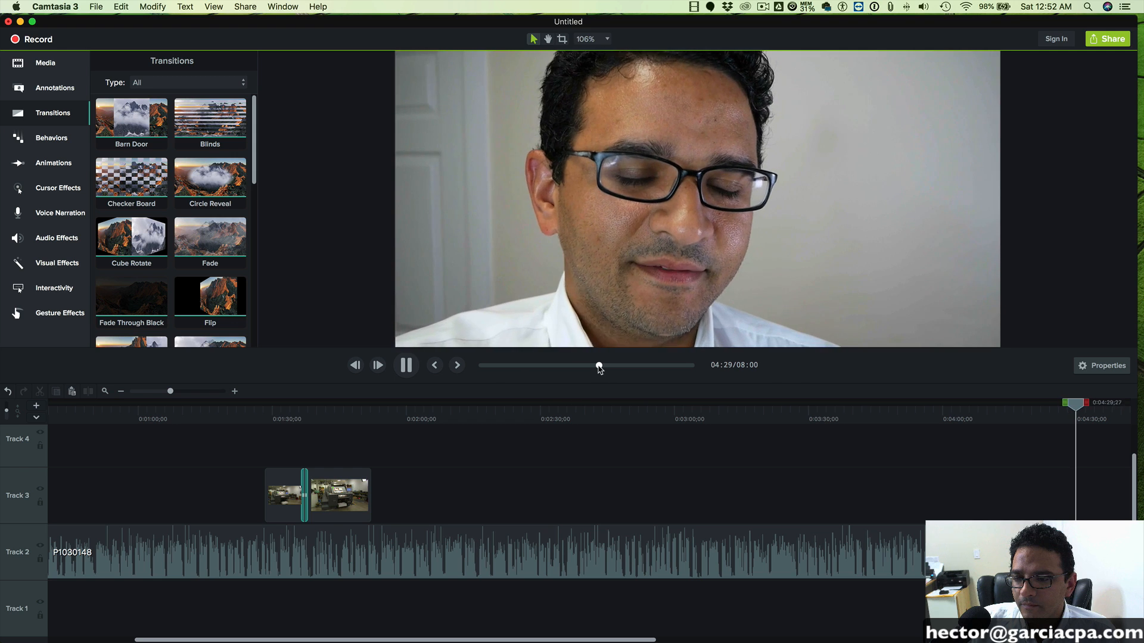
- Play the talking-head footage up to 0:04:22;25 and add the business suits clip to Track 3 at that point
left_click_drag(598, 365, 591, 366)
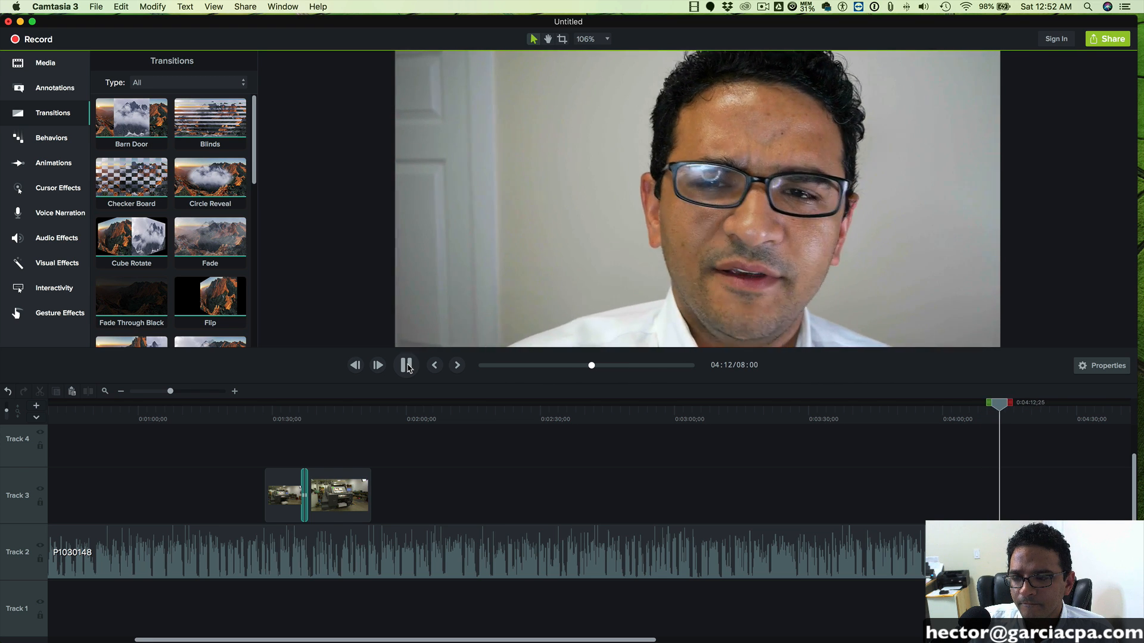
left_click(406, 364)
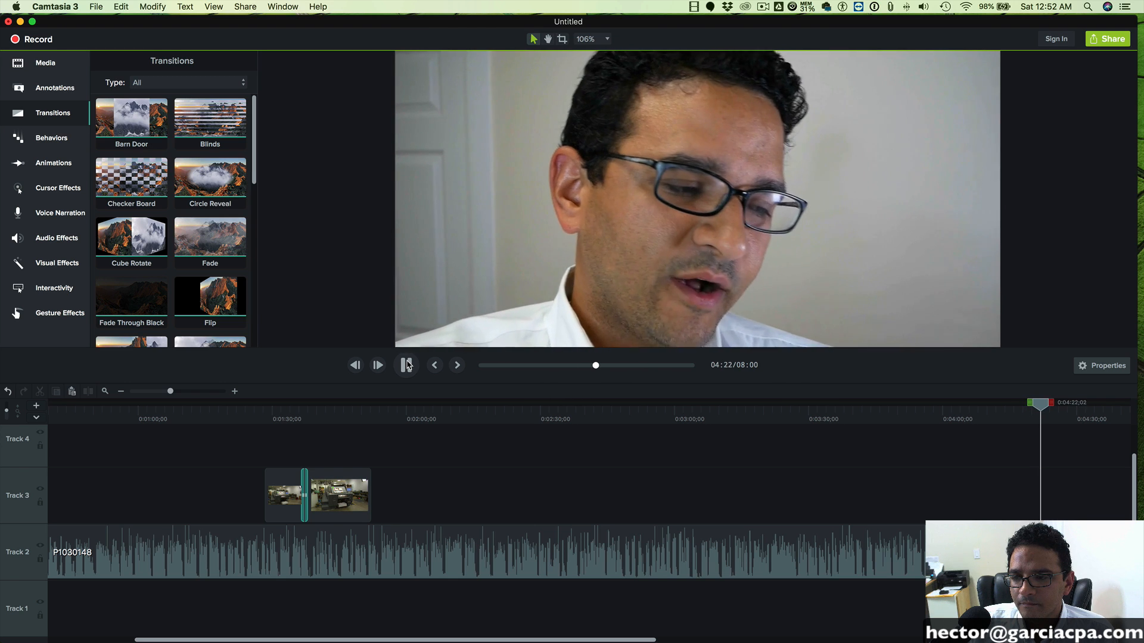
left_click(407, 365)
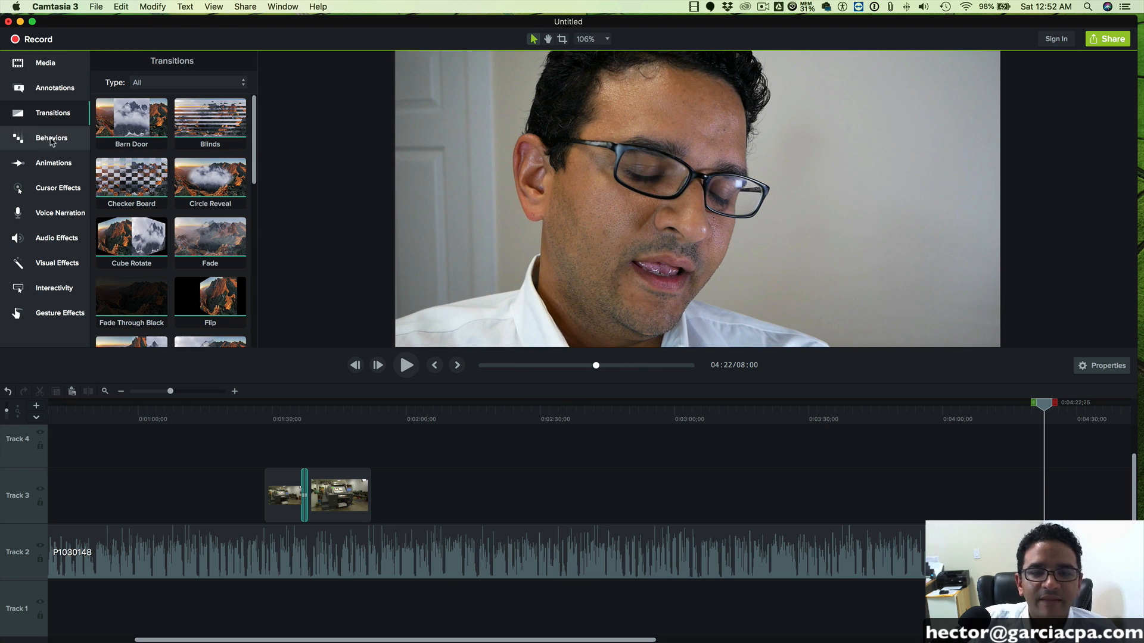
left_click(42, 63)
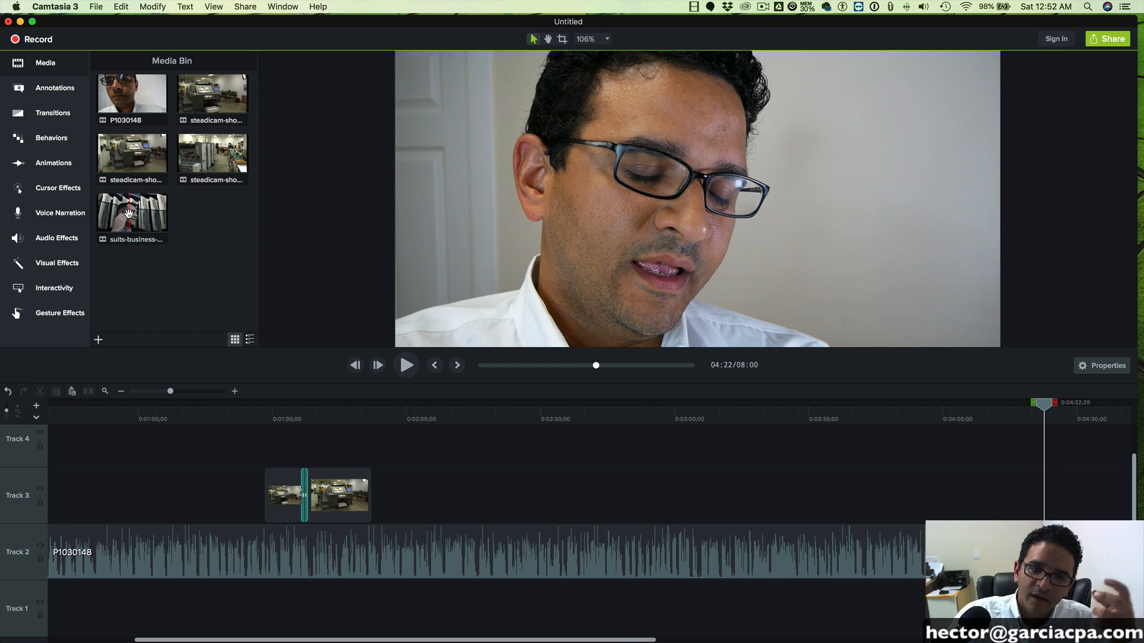
left_click_drag(129, 213, 1052, 496)
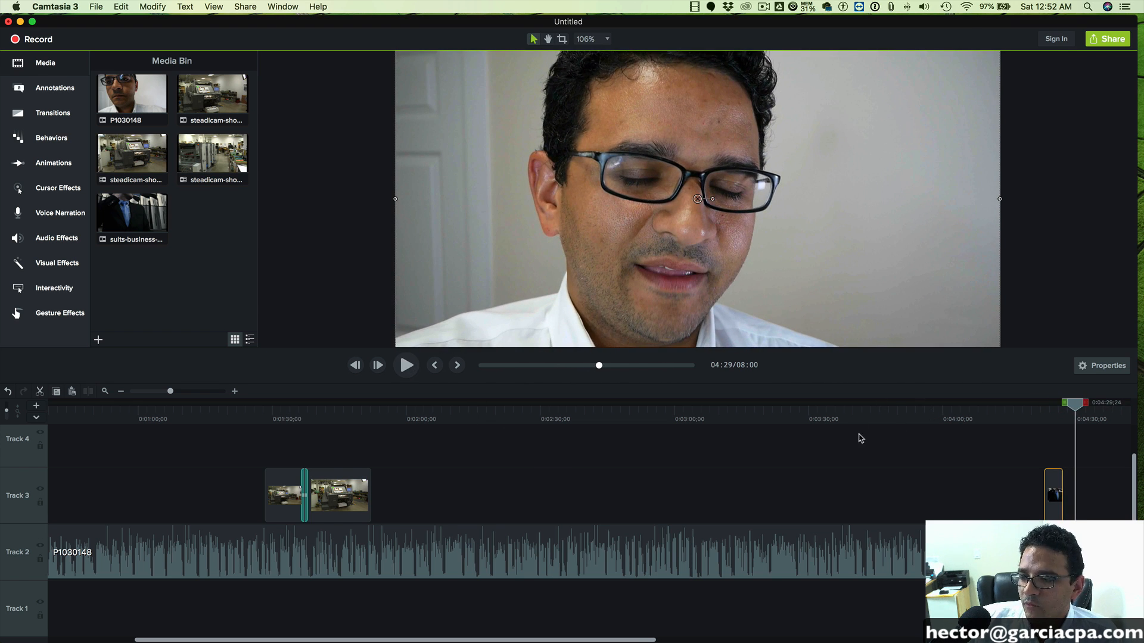
- Return the playhead to 0:04:22;11 and add a Clip Speed effect to the business suits clip on Track 3
scroll(860, 438, "right", 5)
left_click_drag(921, 406, 892, 407)
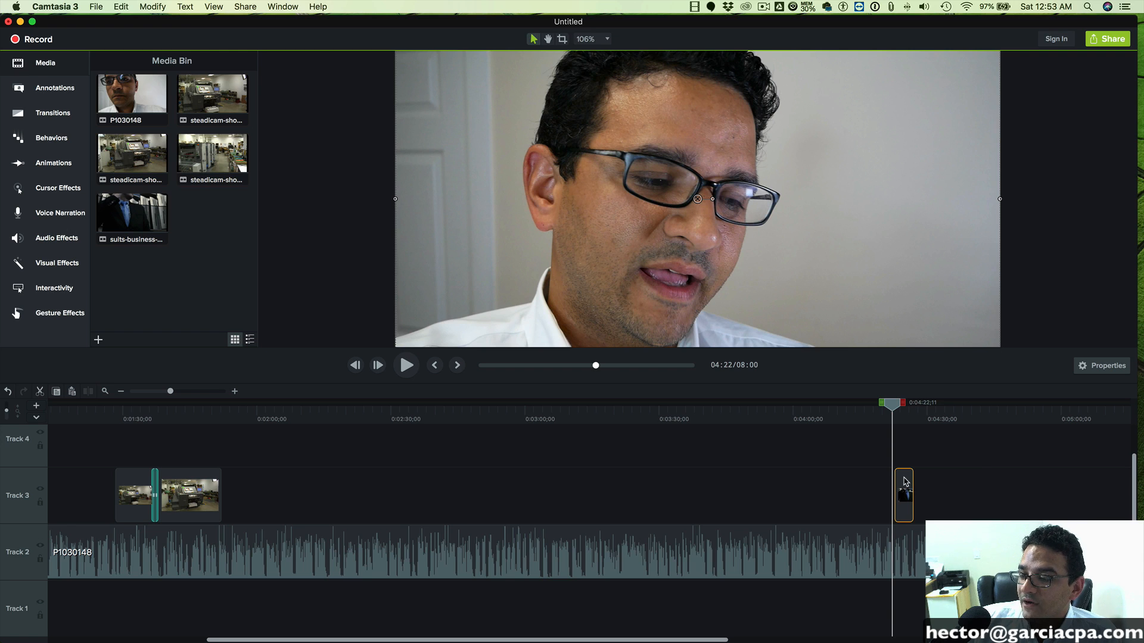
right_click(906, 481)
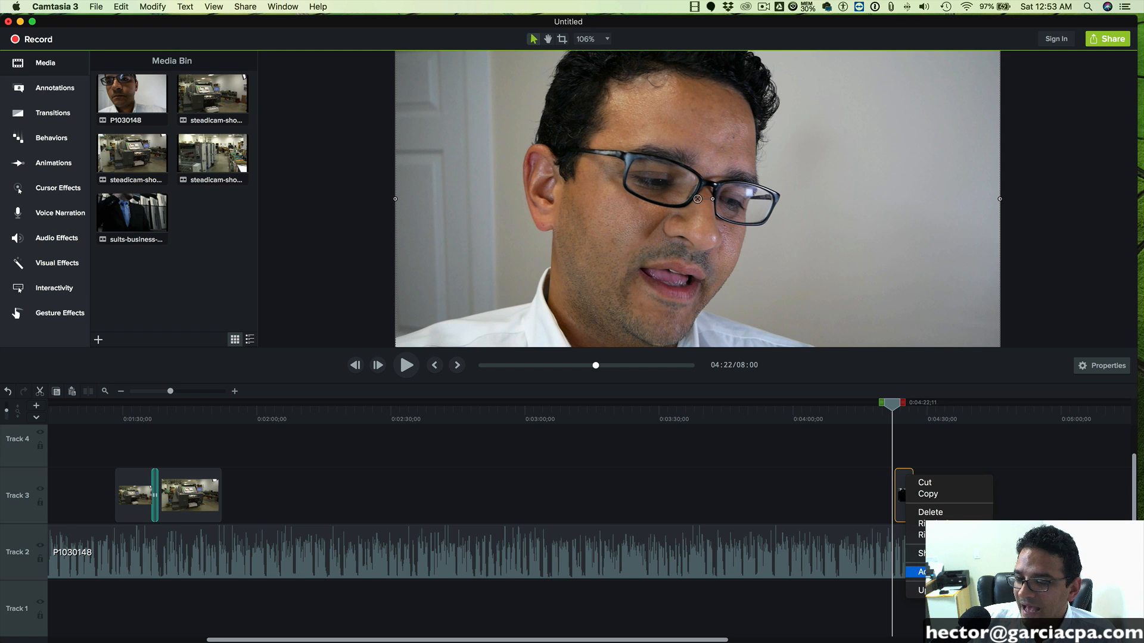
left_click(939, 572)
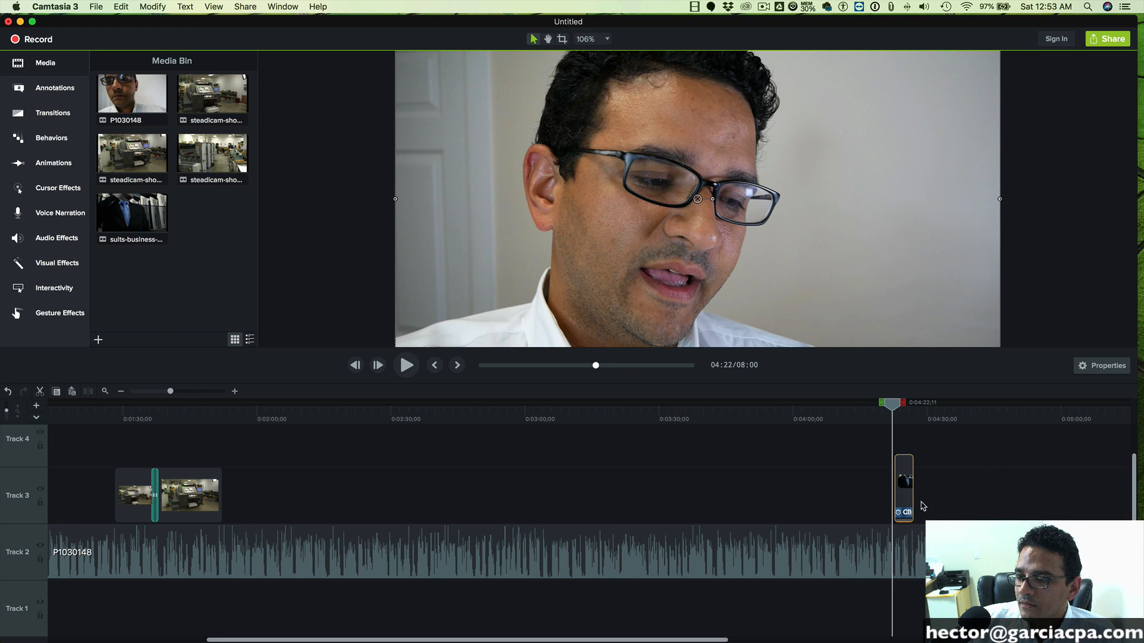
- Set the business suits clip's speed on Track 3 to 0.50x and play the overlay through to 0:04:31;19
left_click_drag(897, 423, 906, 411)
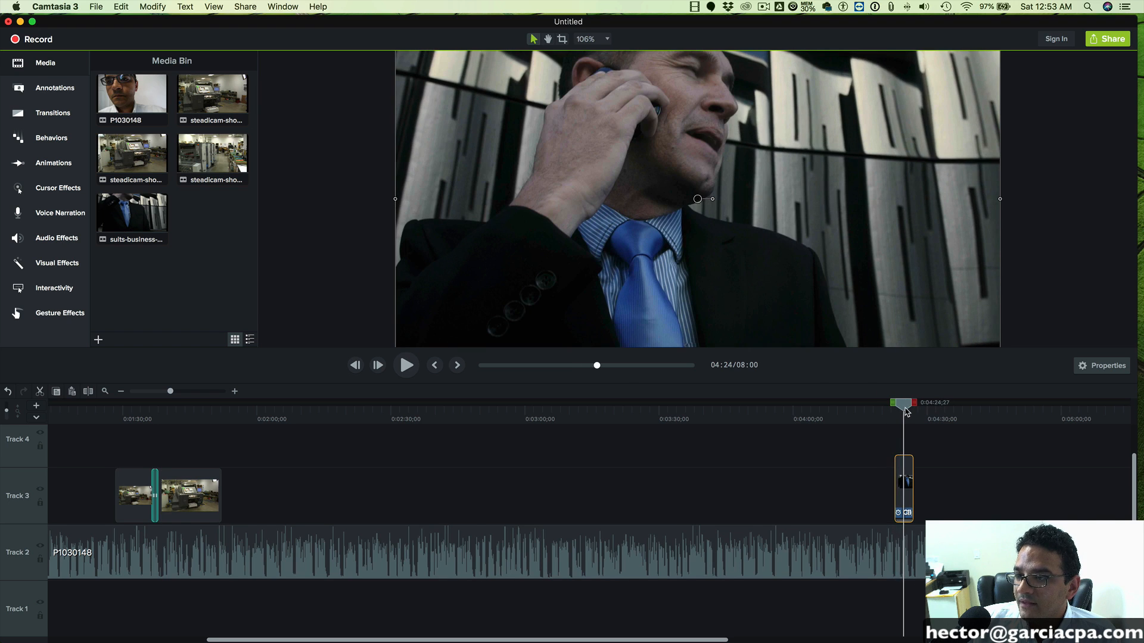
left_click(905, 483)
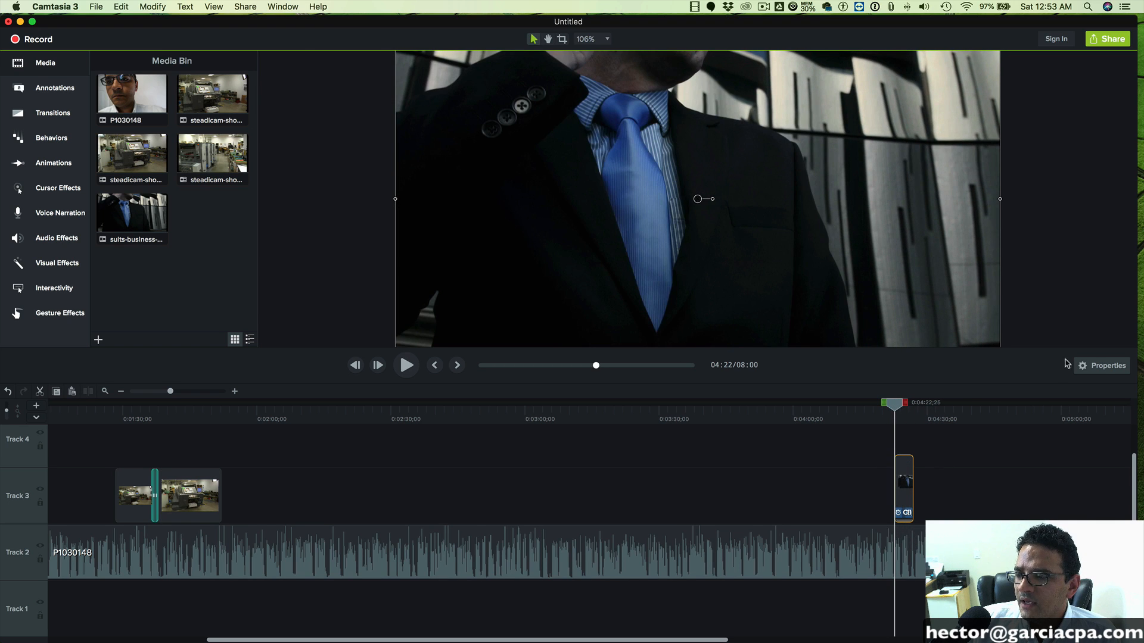
left_click(1096, 368)
scroll(1076, 284, "down", 1)
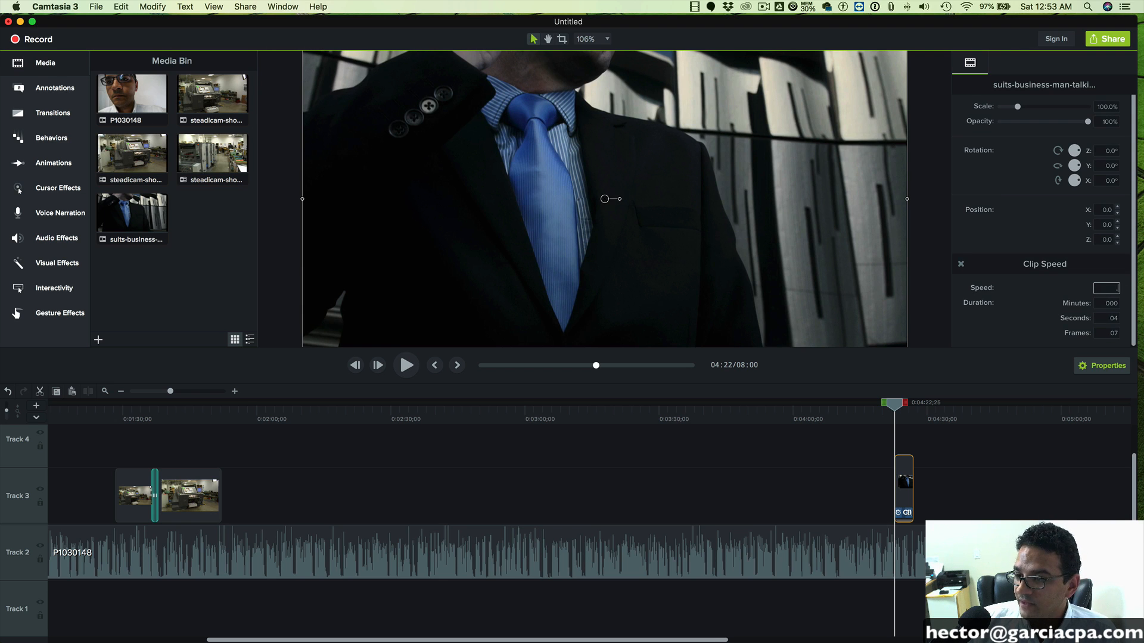
key("Tab")
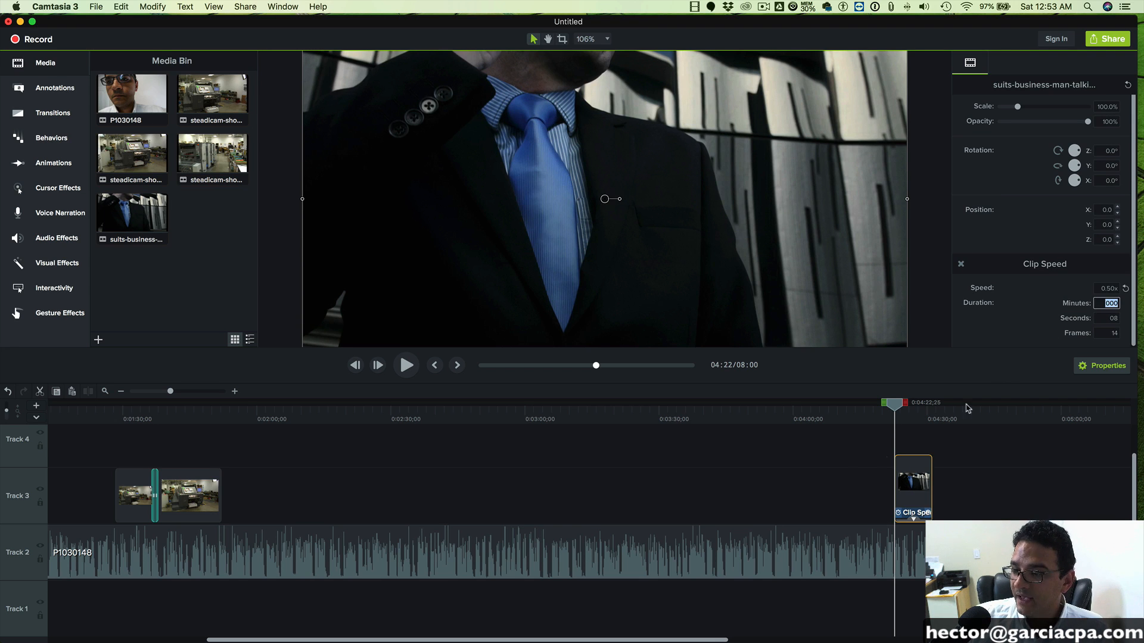
left_click_drag(891, 419, 864, 410)
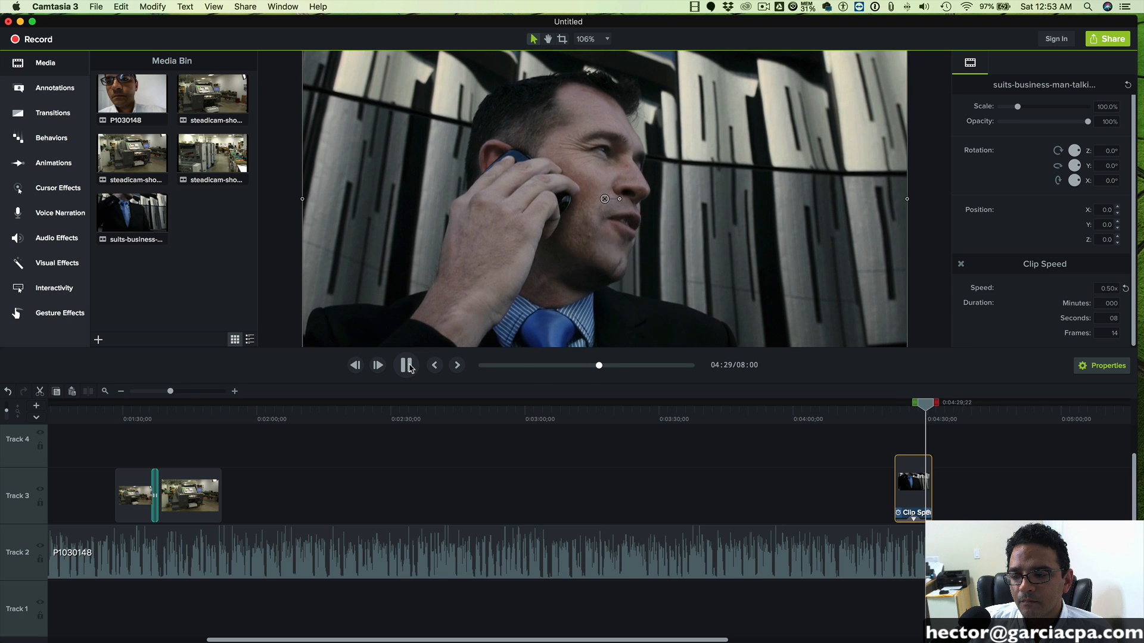
left_click(410, 368)
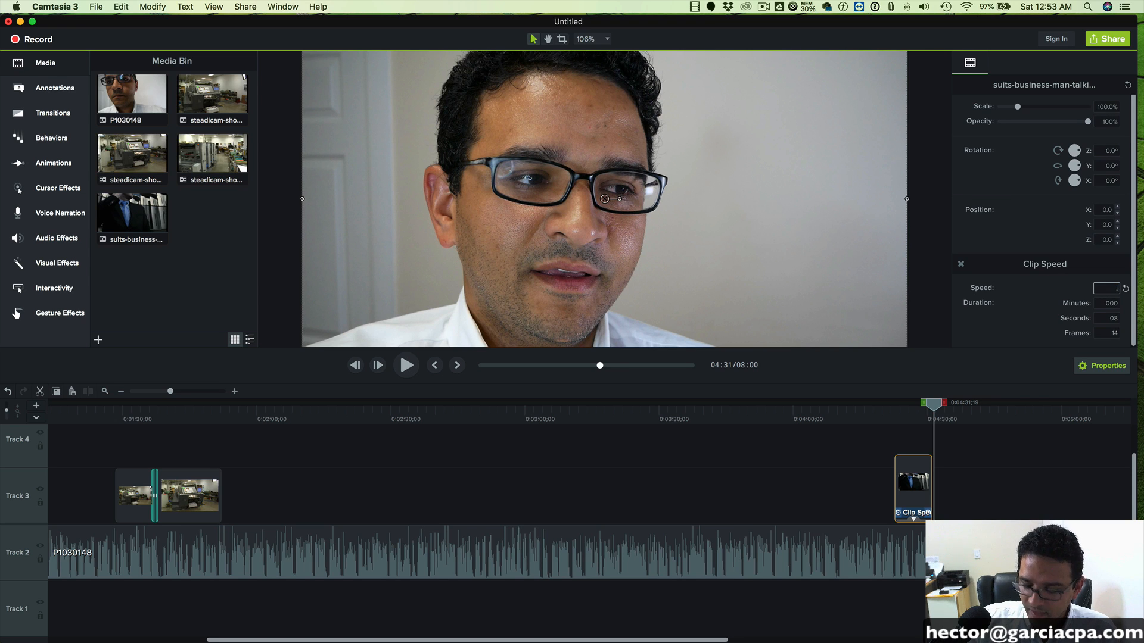
- Shorten the business suits clip by raising its speed, and play the result from 0:04:19;06 to 0:04:30;00
left_click(907, 435)
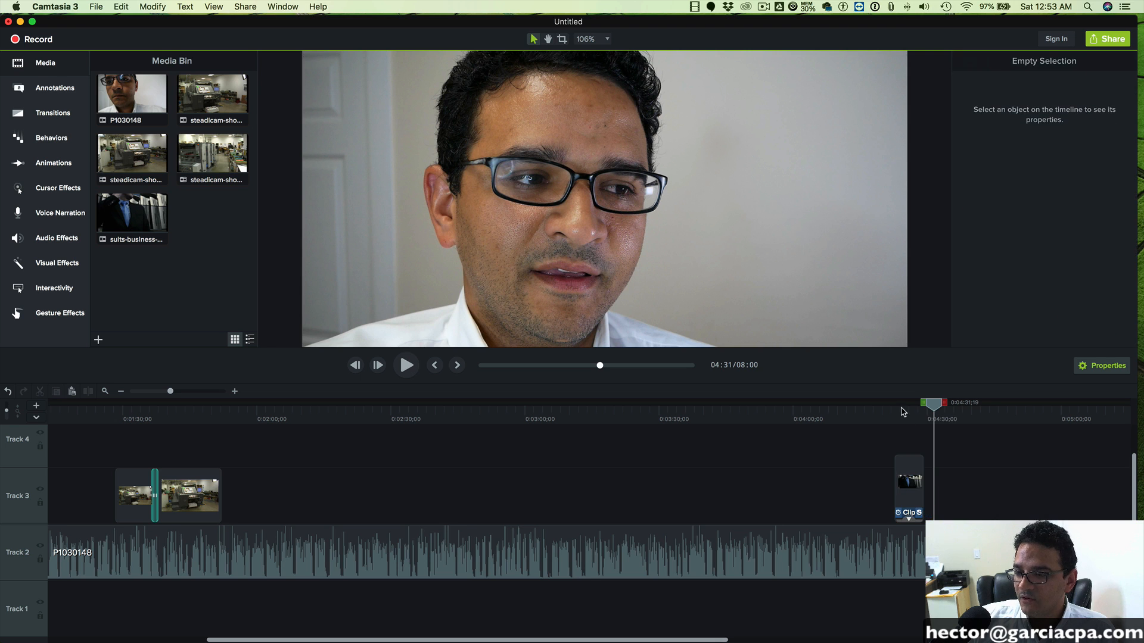
left_click_drag(943, 408, 887, 408)
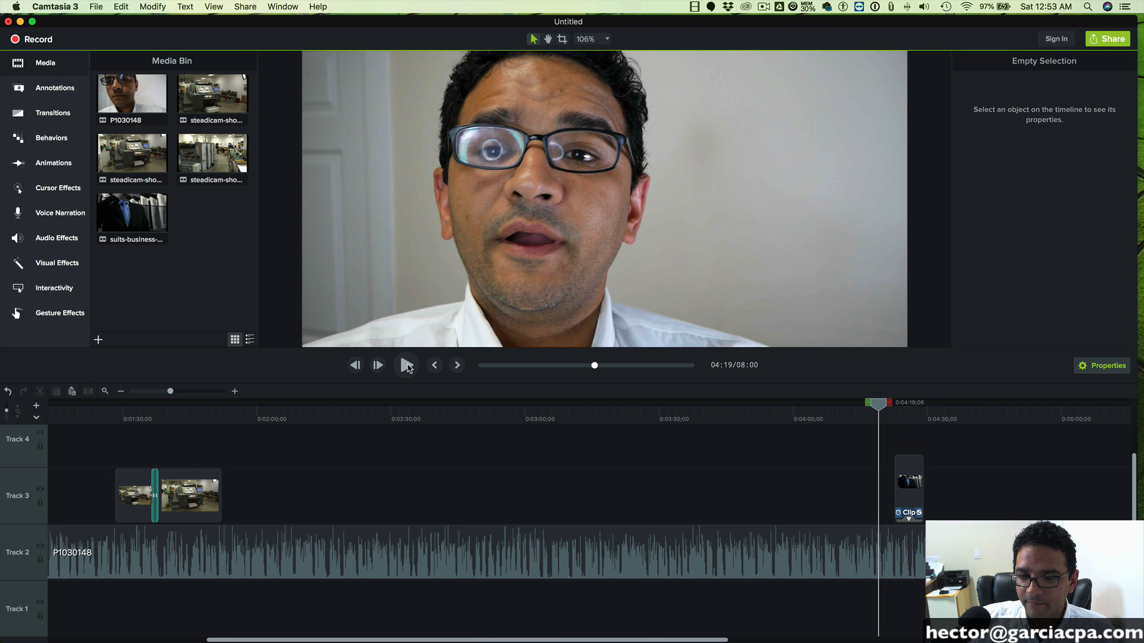
left_click(408, 366)
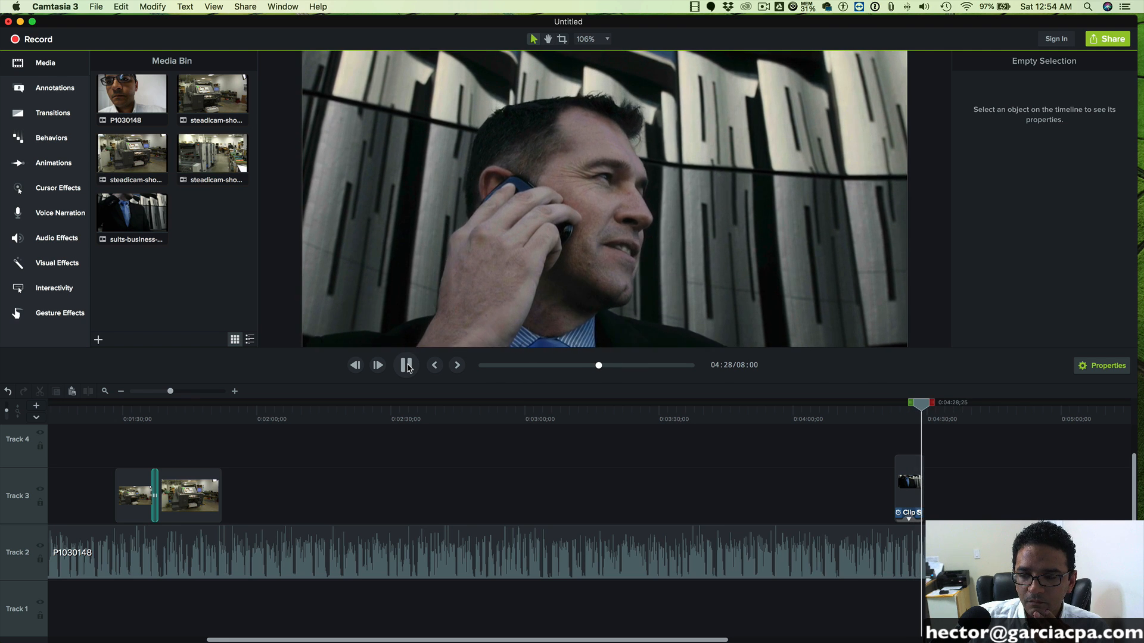
left_click(408, 367)
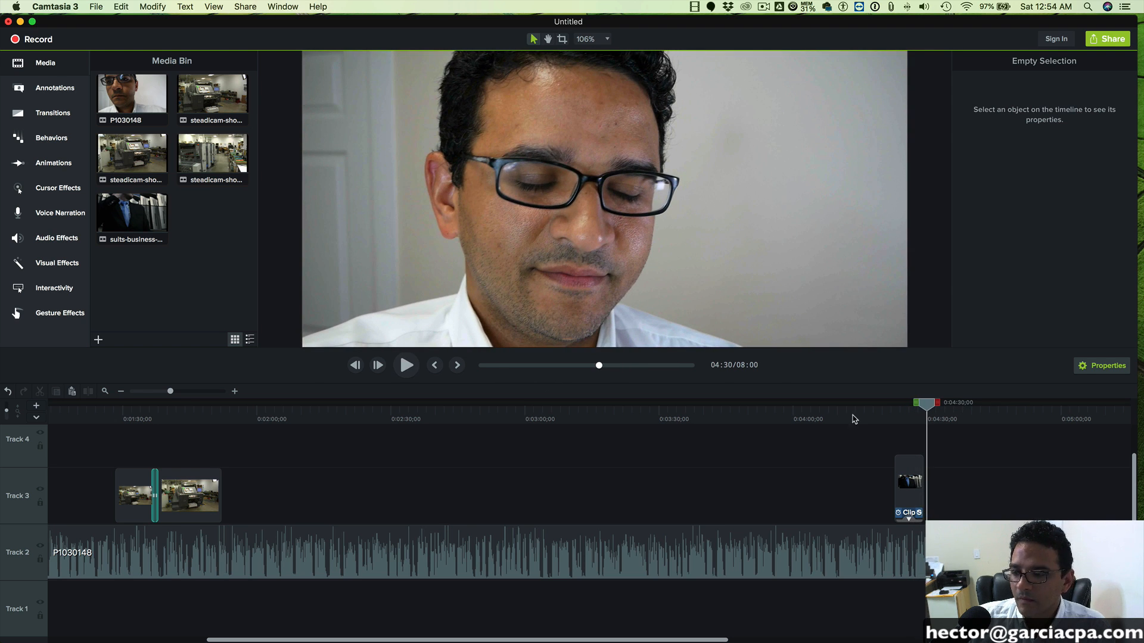
- Set the business suits clip's speed to 0.60x and play its ending from 0:04:27;26 to 0:04:31;06
left_click(916, 475)
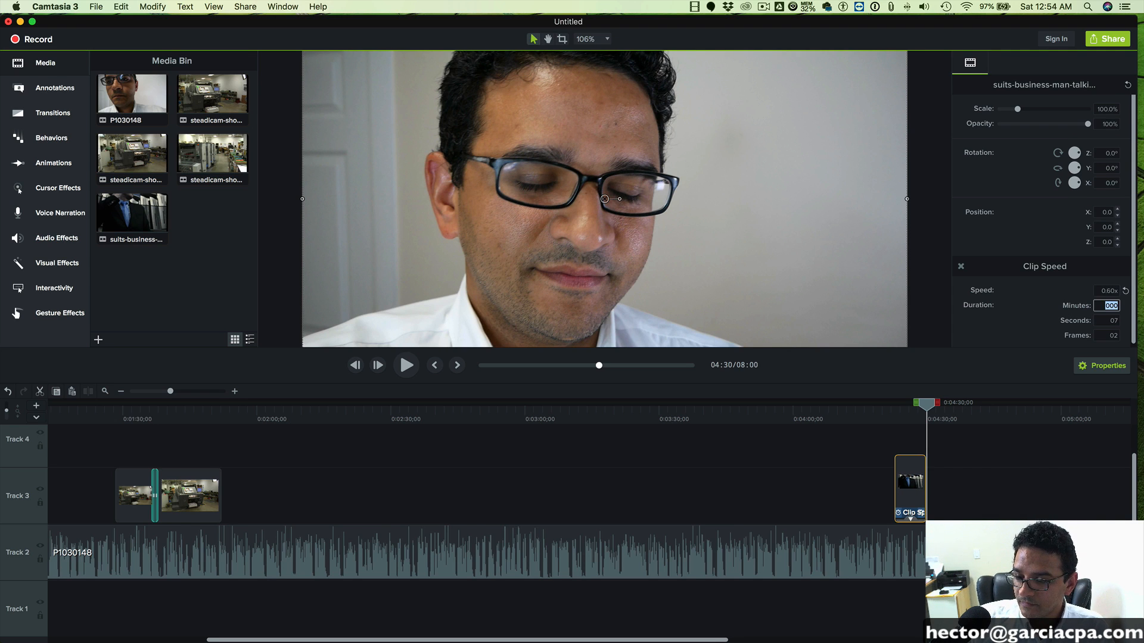
left_click_drag(938, 399, 918, 402)
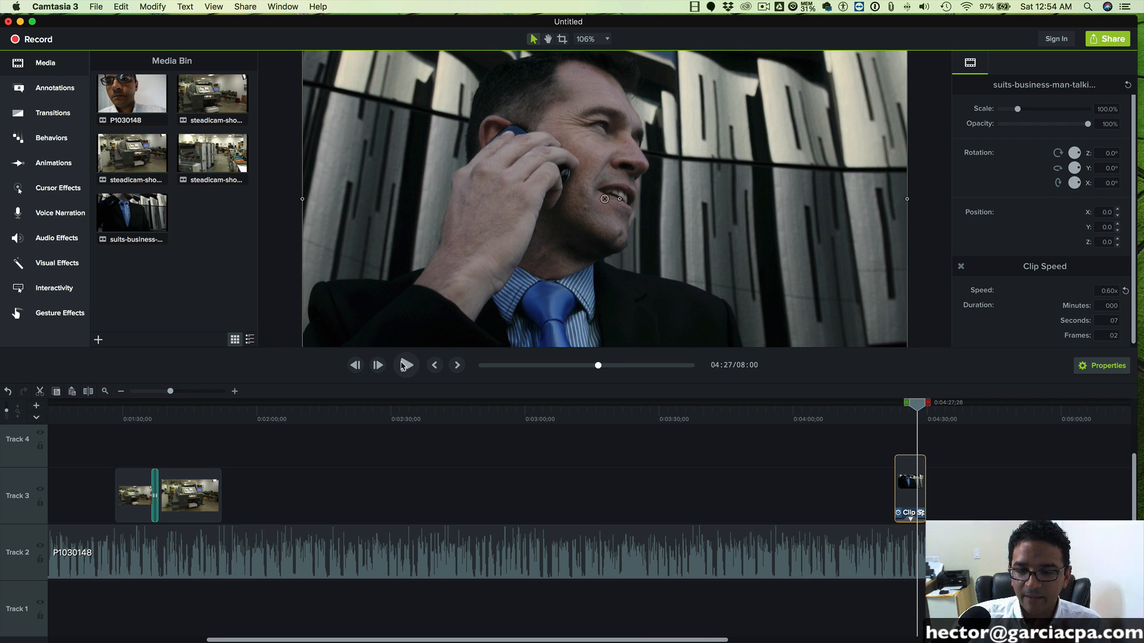
left_click(404, 365)
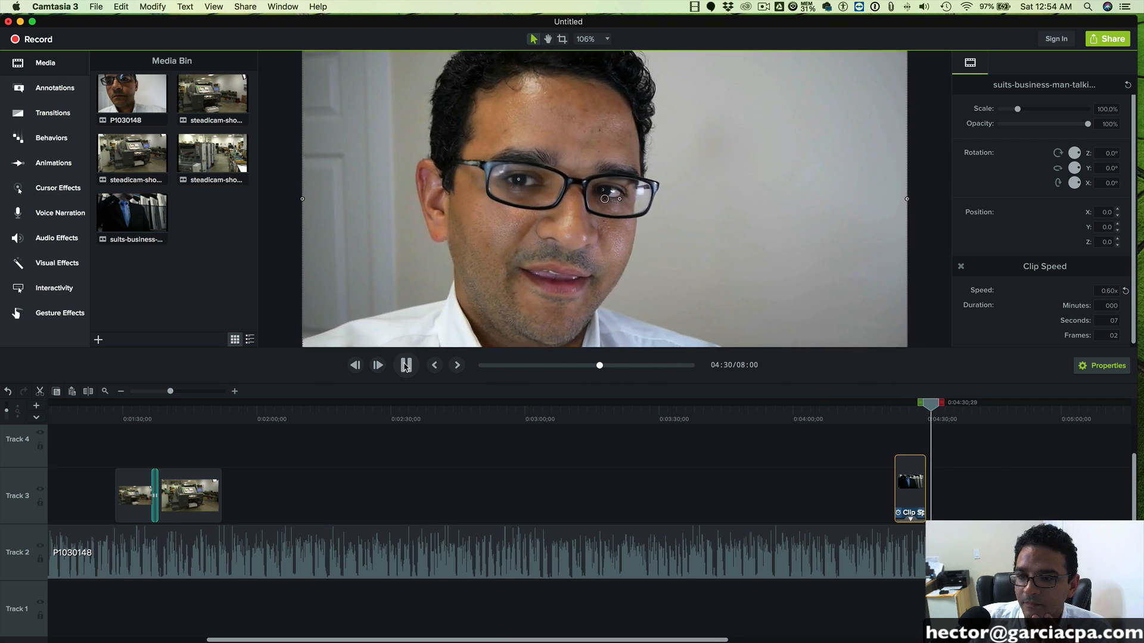
left_click(405, 367)
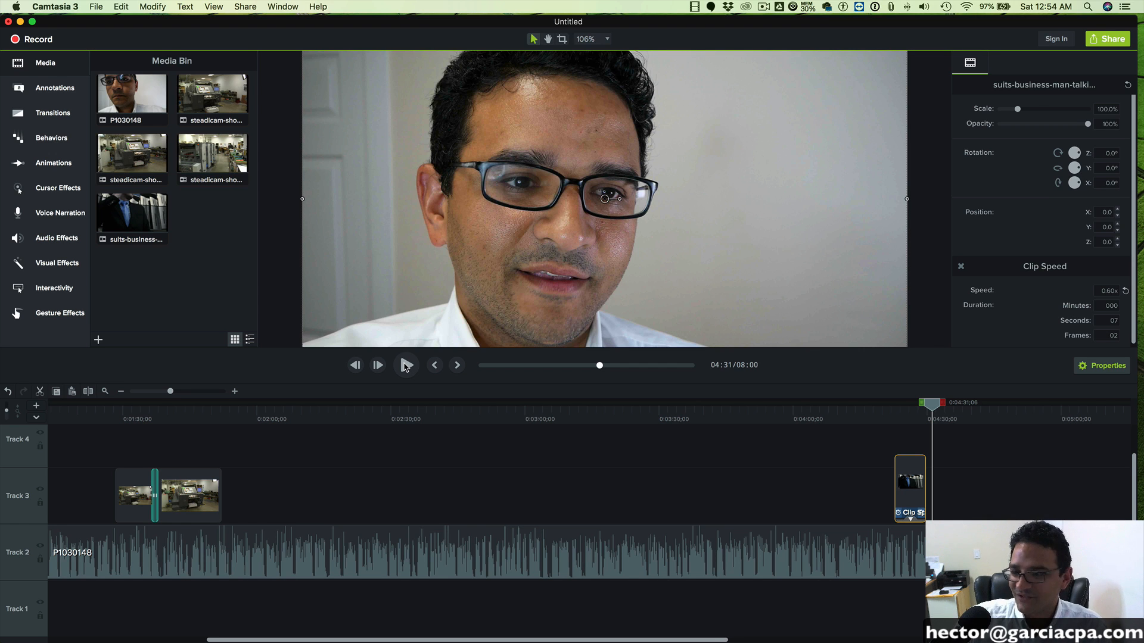
- Scan the talking-head footage from 0:02:26;13 to 0:03:02;28 for a moment suited to an on-screen addition
left_click(718, 471)
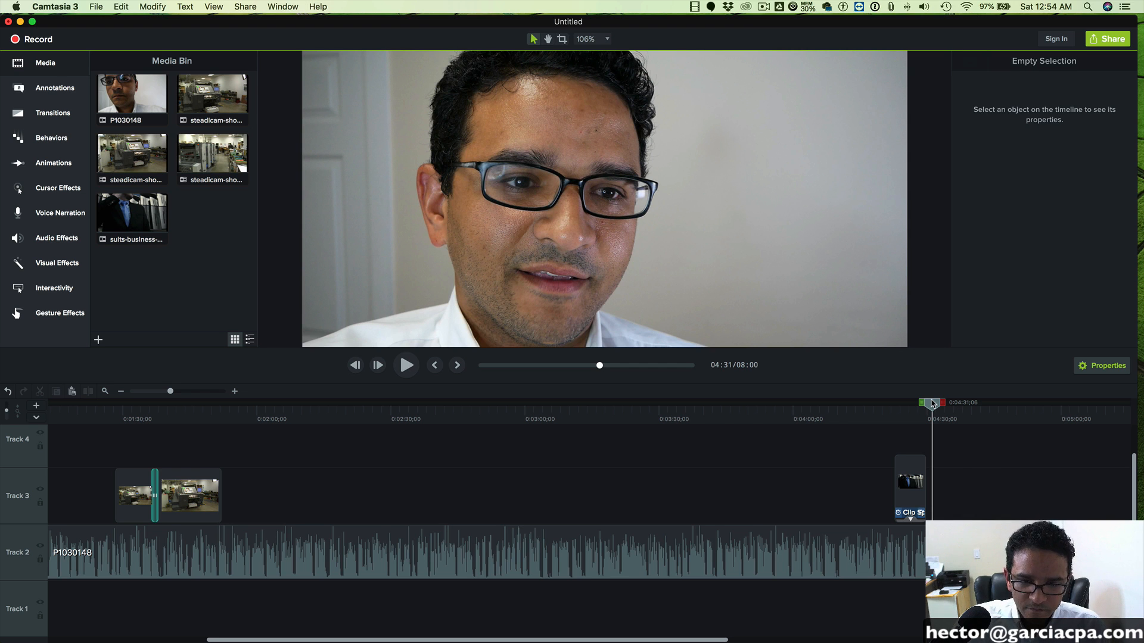
left_click_drag(930, 404, 370, 412)
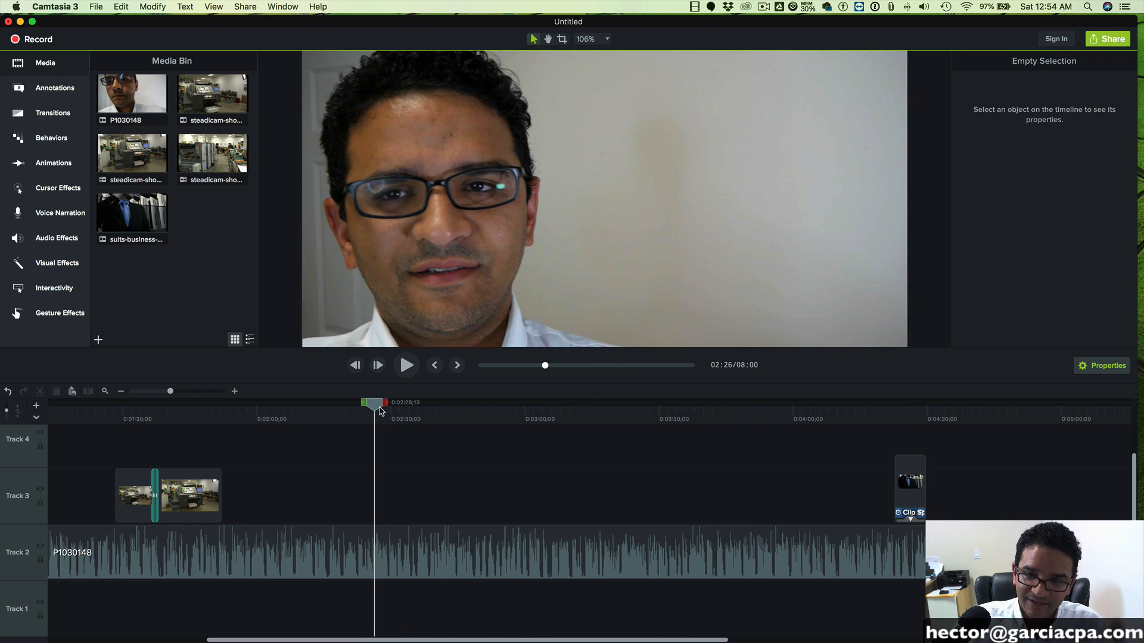
key("space")
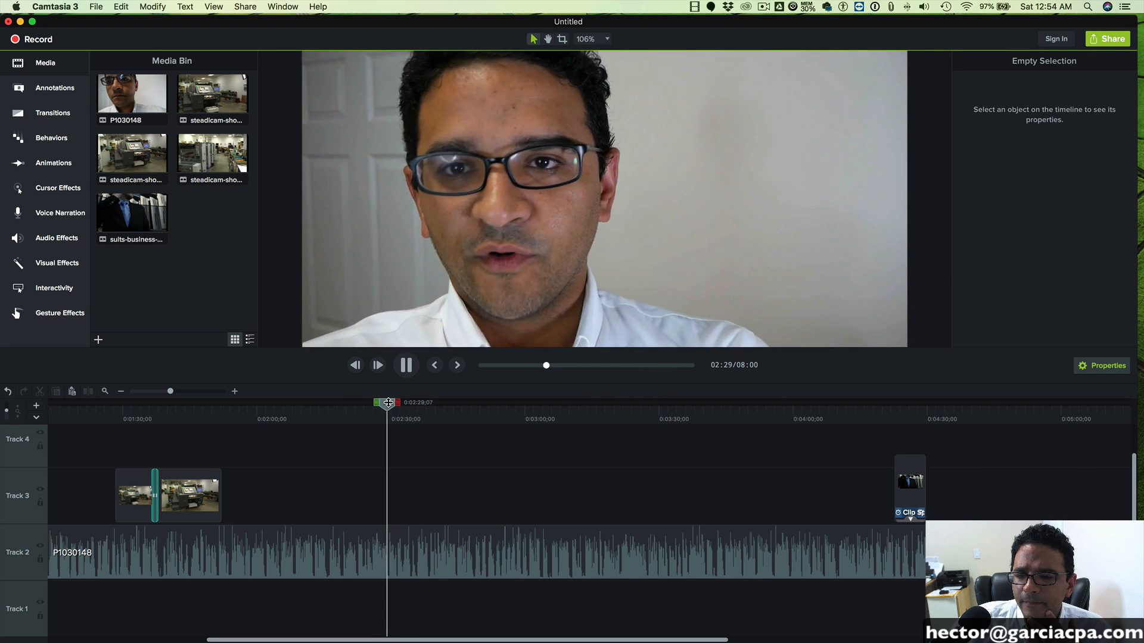
left_click(416, 403)
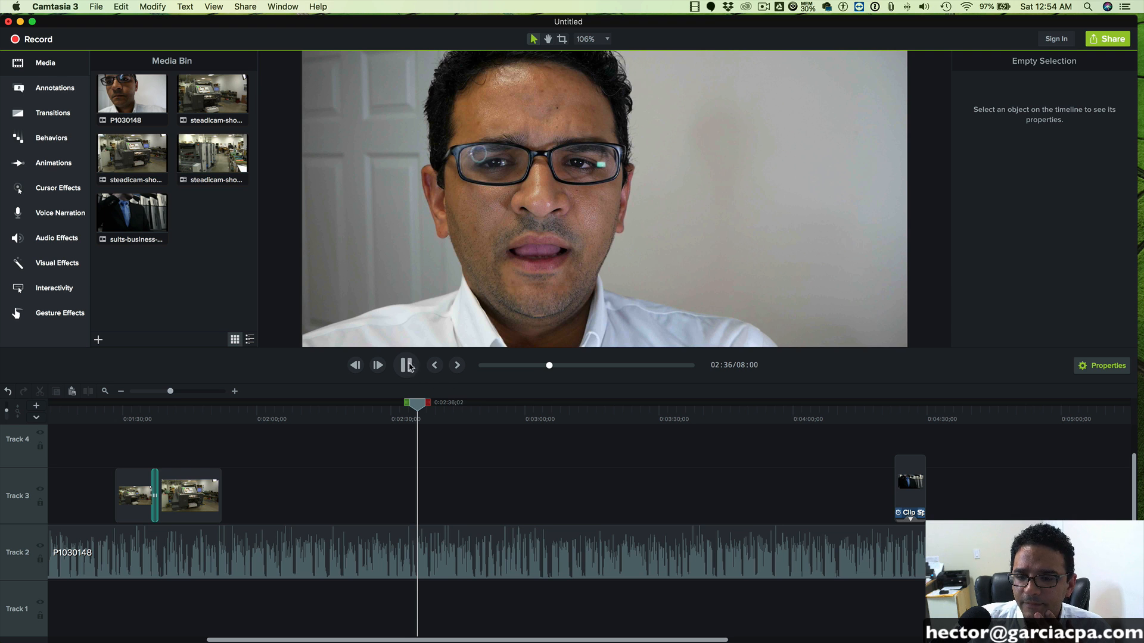
left_click(484, 405)
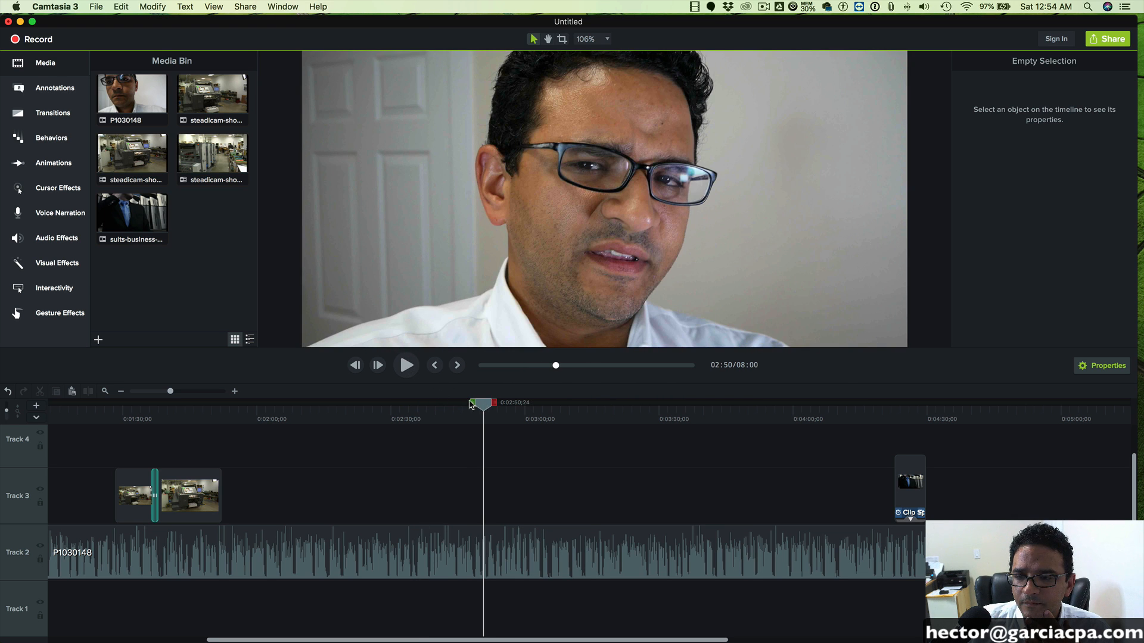
left_click(407, 365)
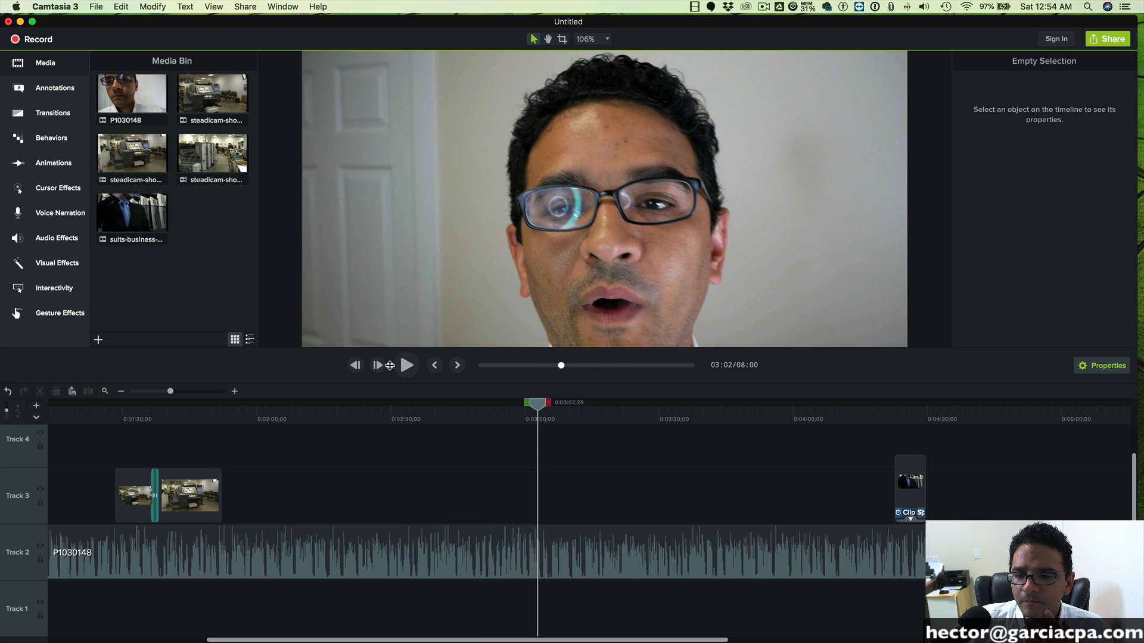
- Enlarge the preview area above the timeline and stop the talking-head playback at 0:03:03;16
left_click(407, 365)
left_click(406, 366)
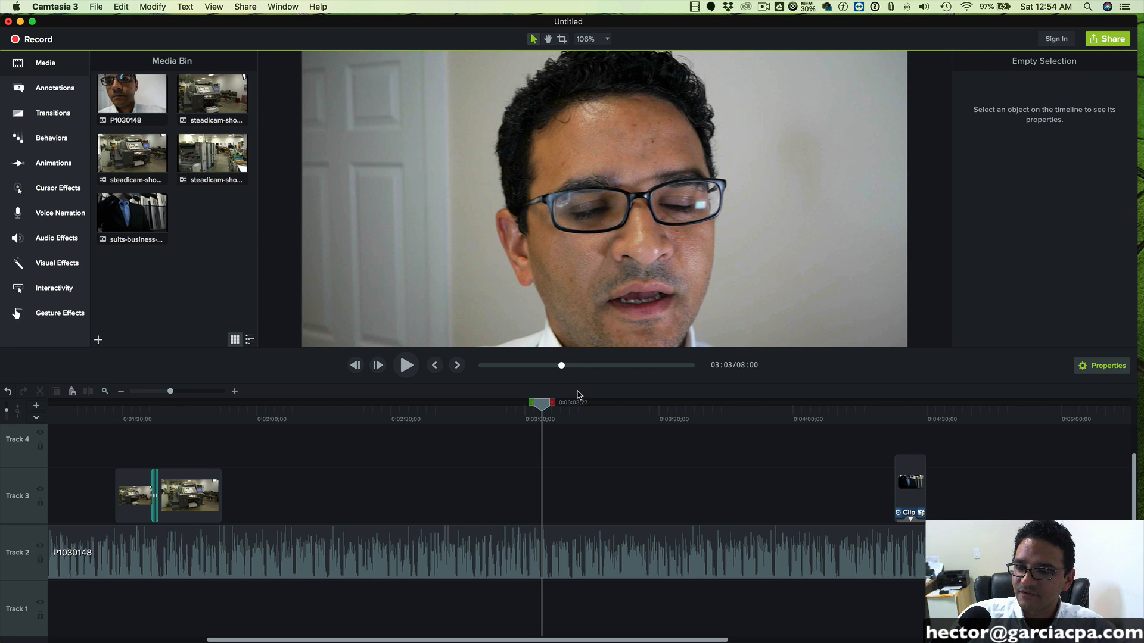
left_click_drag(573, 396, 528, 474)
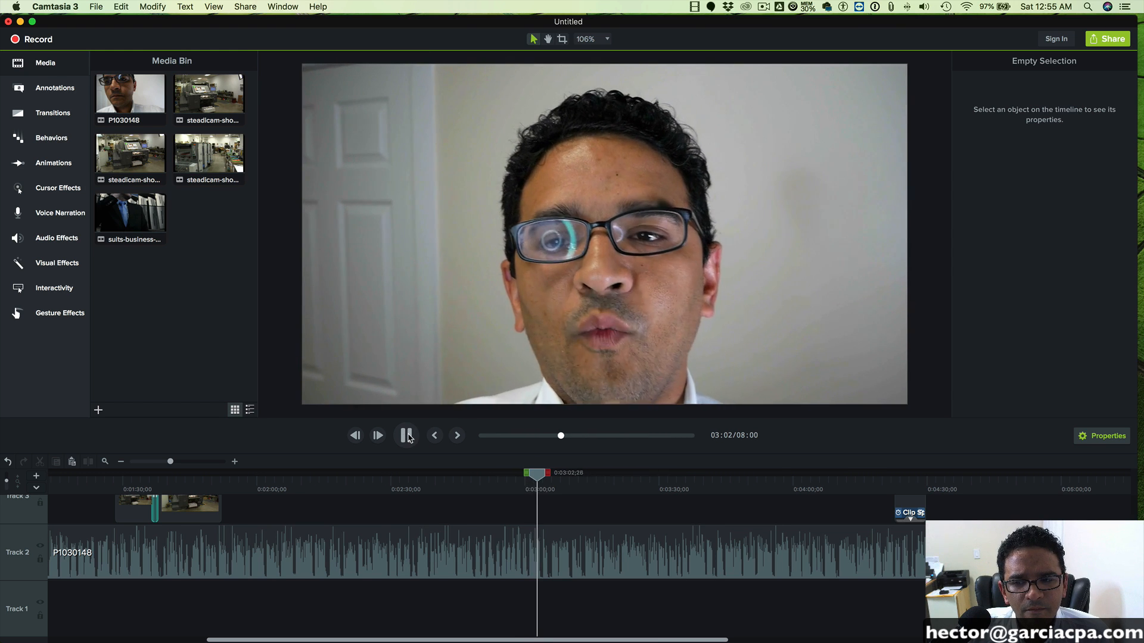
left_click(408, 436)
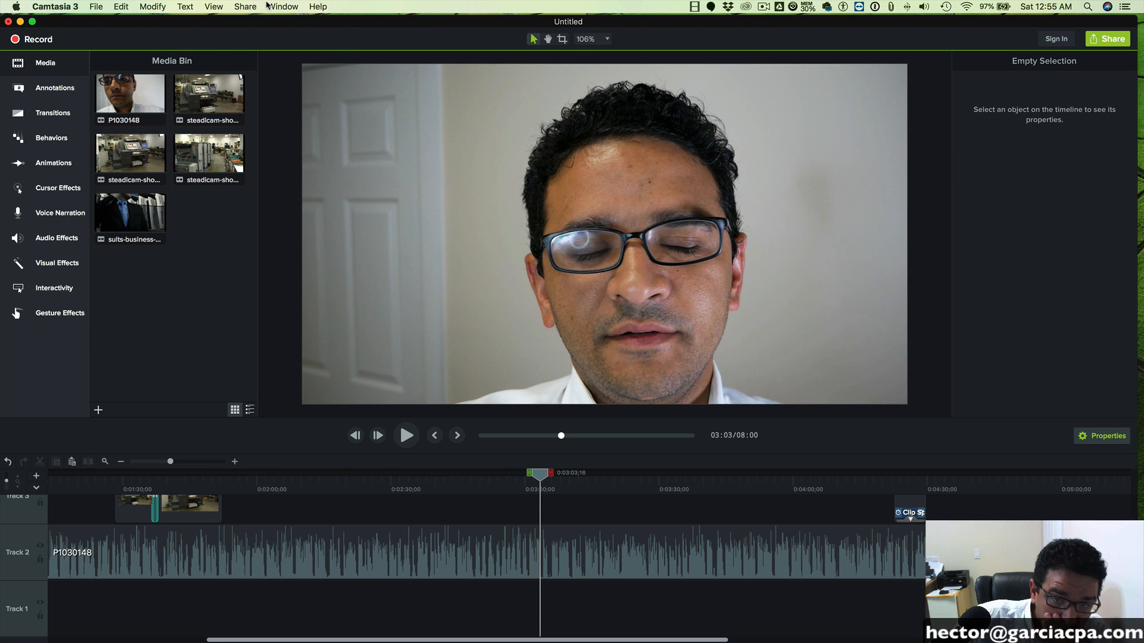
left_click(213, 6)
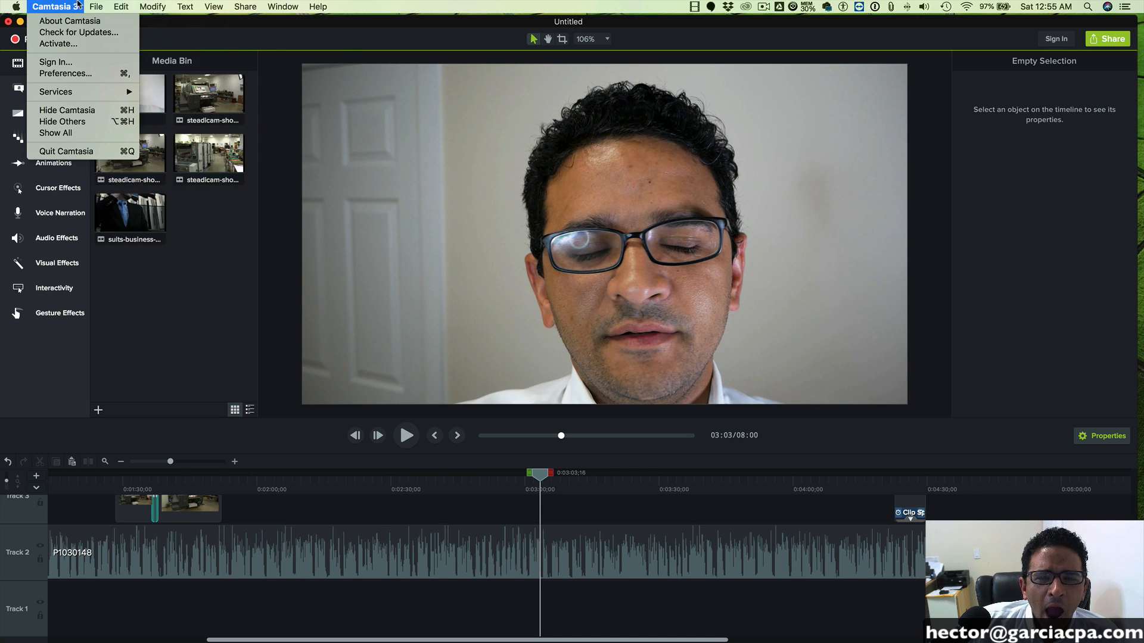
mouse_move(232, 4)
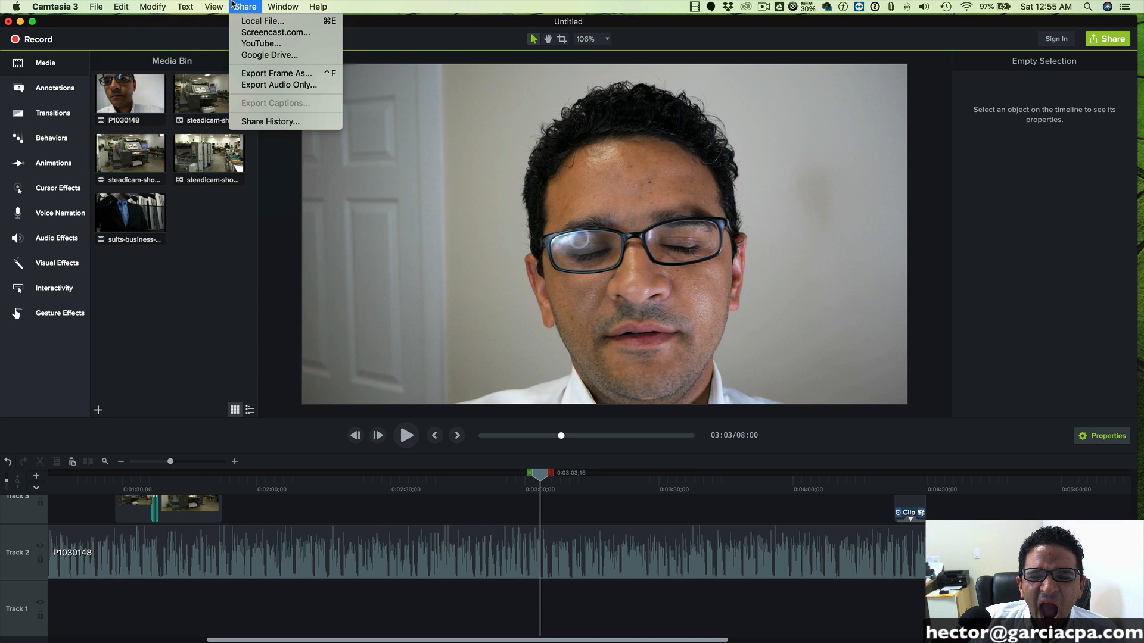
mouse_move(303, 7)
left_click(159, 61)
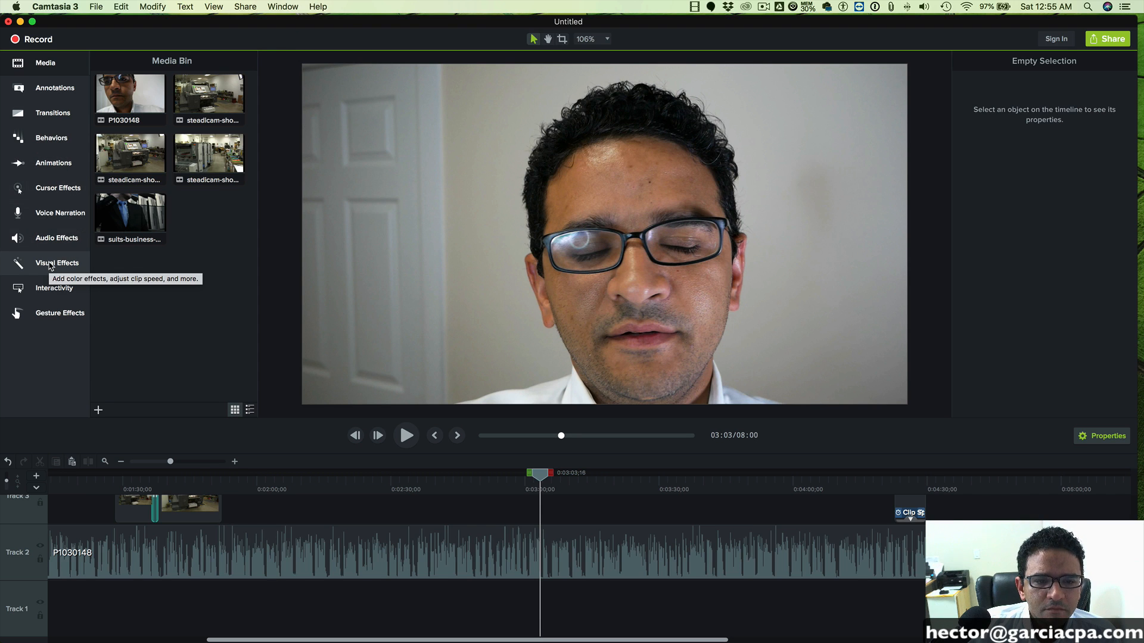
- Add a large plain text callout in Basic style at 0:03:03;16, placed over the door beside the speaker
left_click(55, 90)
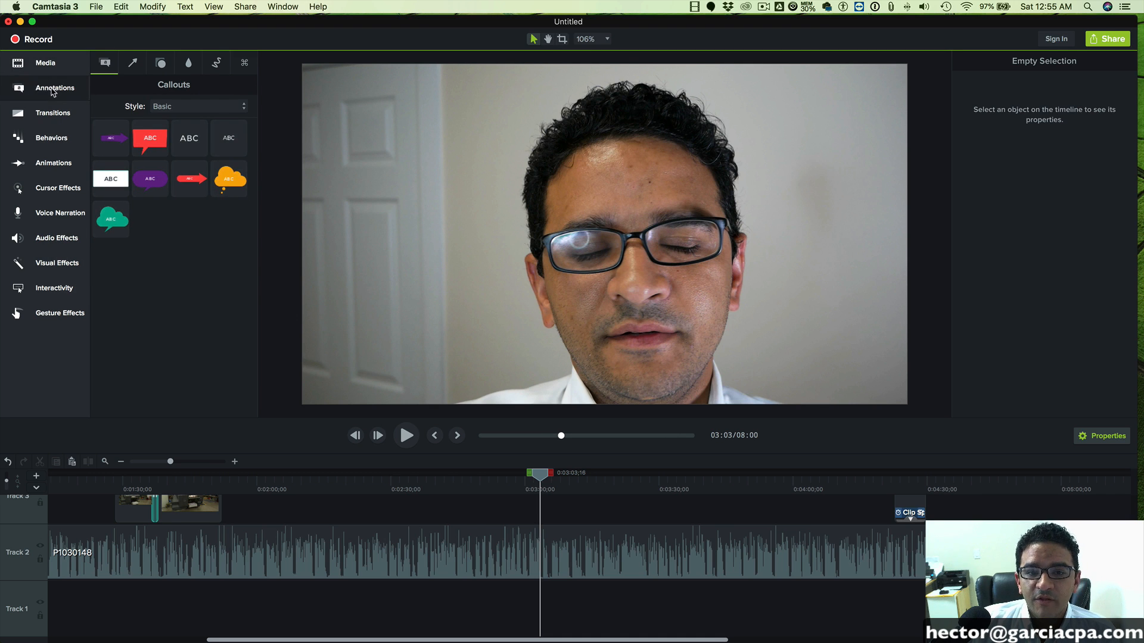
left_click(40, 90)
left_click(45, 91)
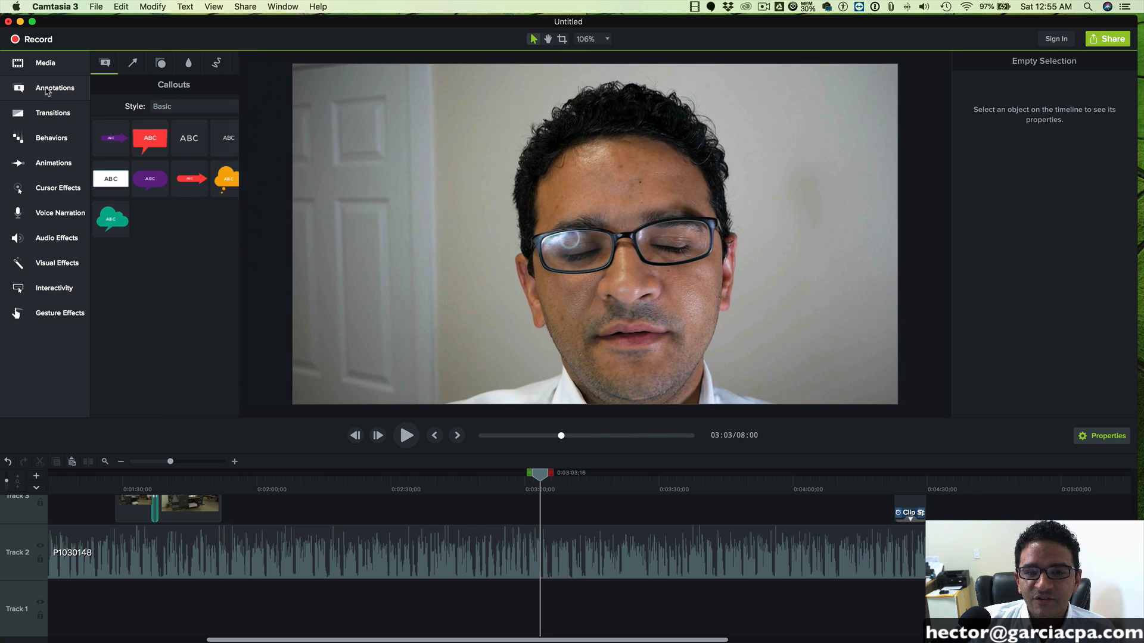
left_click(191, 137)
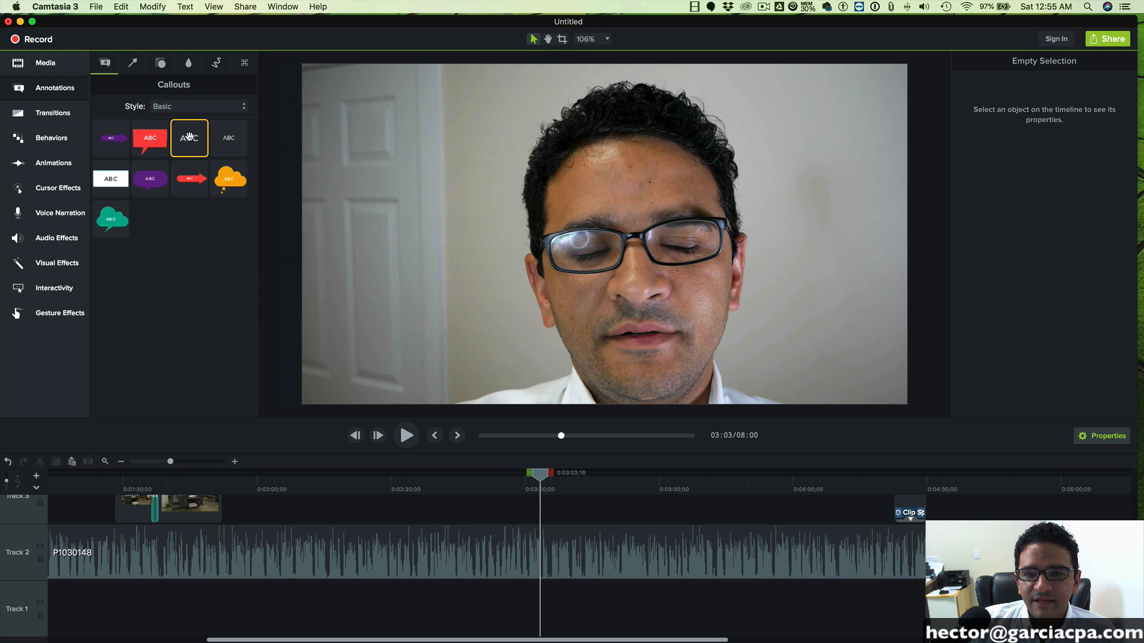
left_click_drag(188, 137, 410, 151)
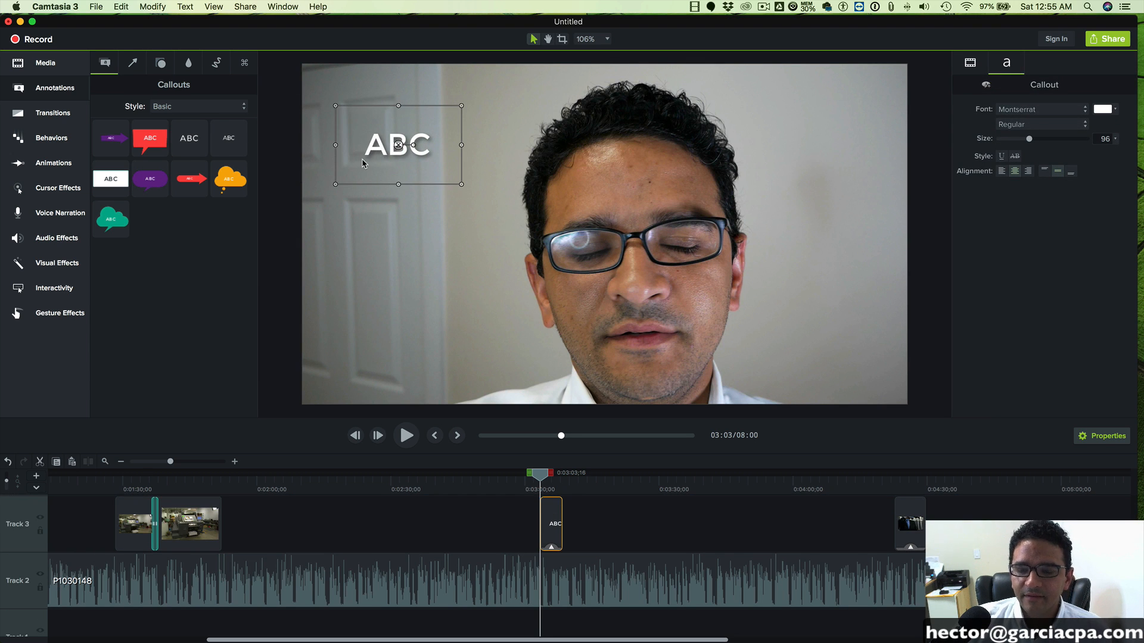
- Replace the new callout's placeholder text with "$1"
double_click(370, 152)
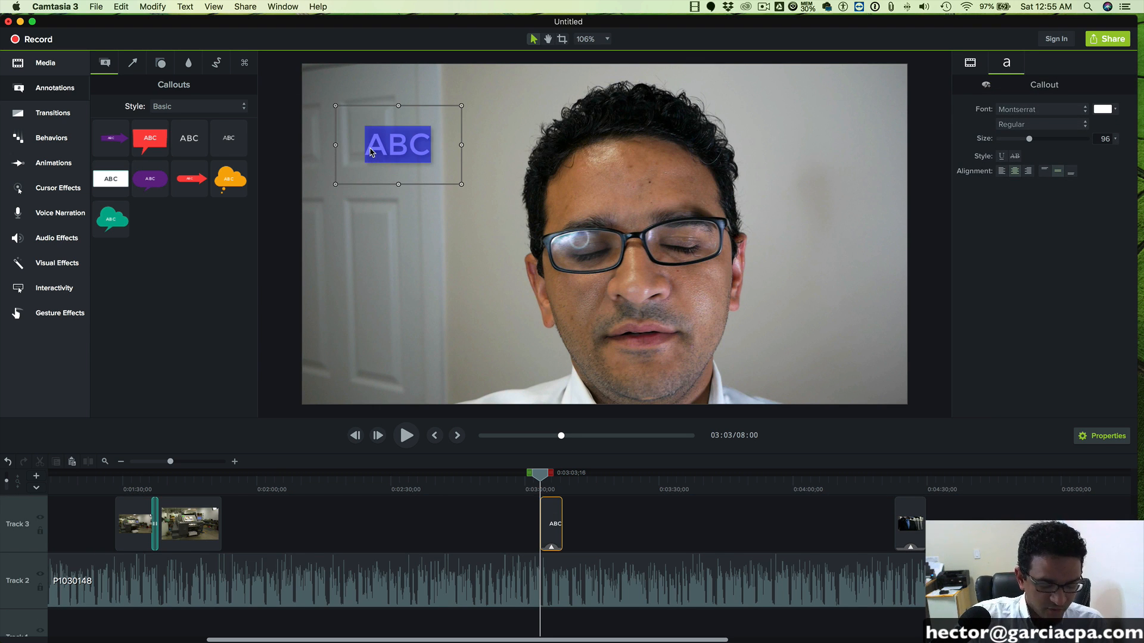
type("$1")
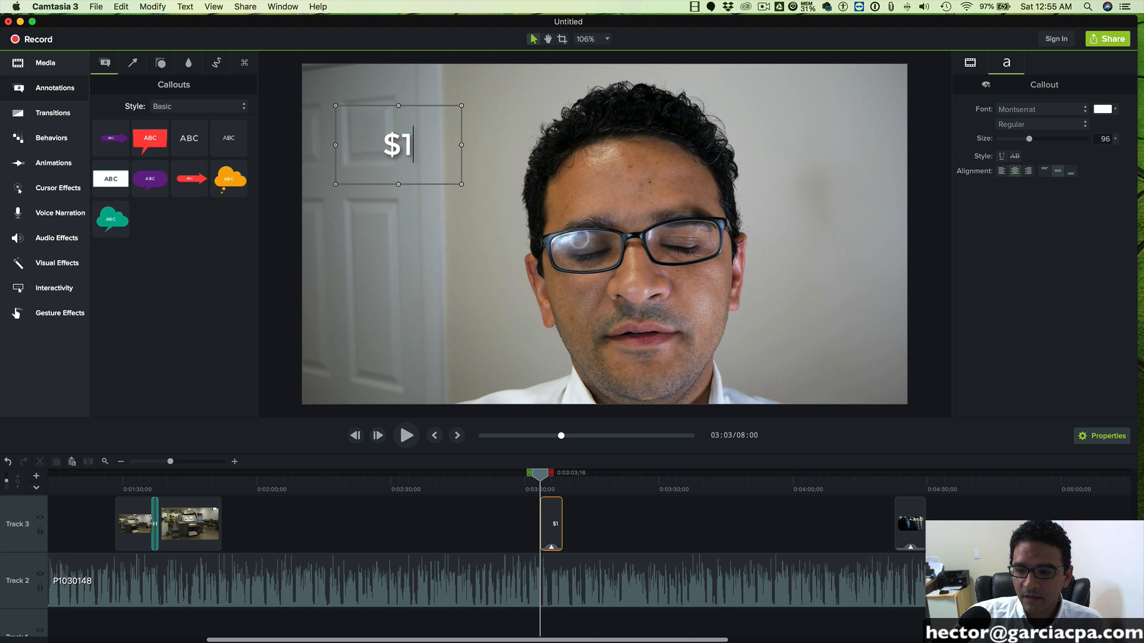
- Play the footage after the $1 callout to 0:03:13;06 and return the playhead to 0:03:03;18
left_click(406, 435)
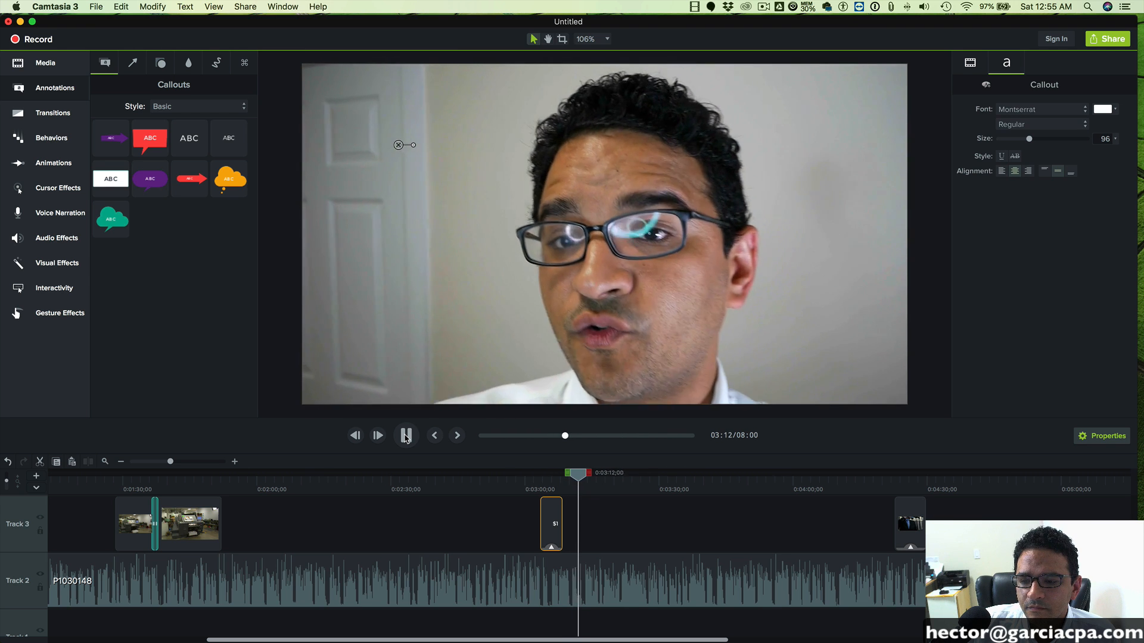
left_click(405, 435)
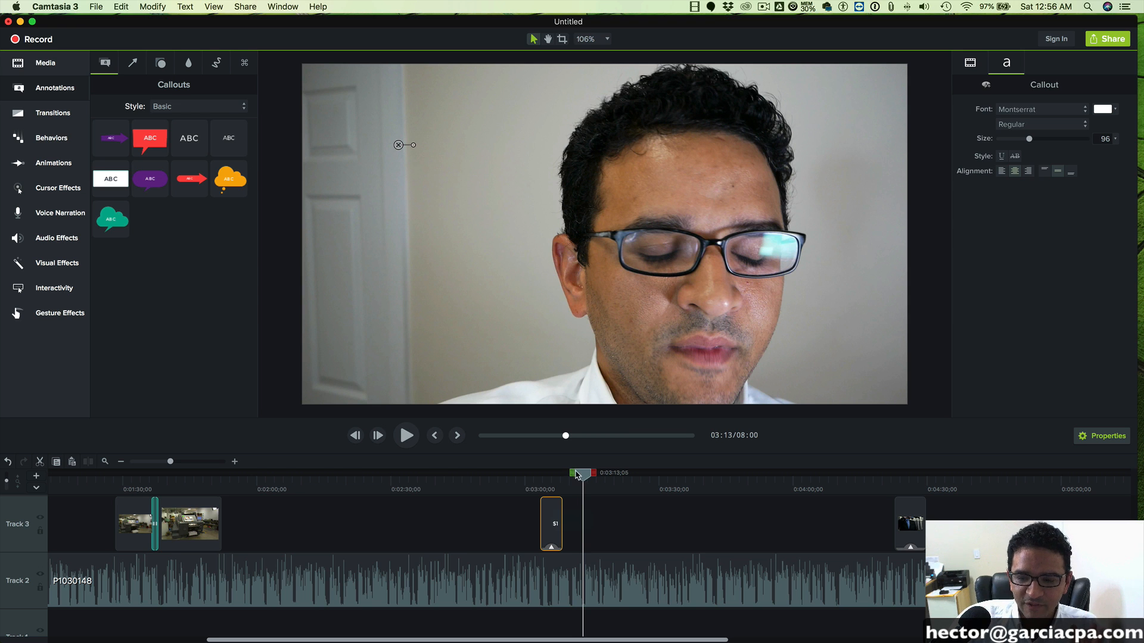
left_click_drag(579, 477, 537, 481)
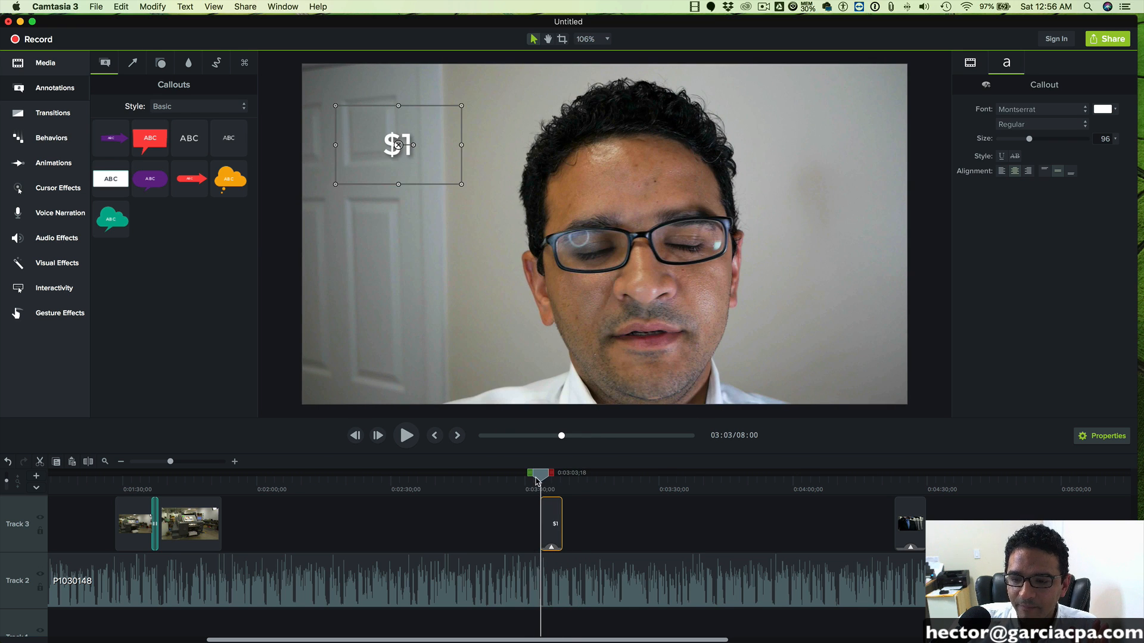
- Extend the $1 callout's text to read "$1 Turning a Screw", with a capital S
double_click(399, 144)
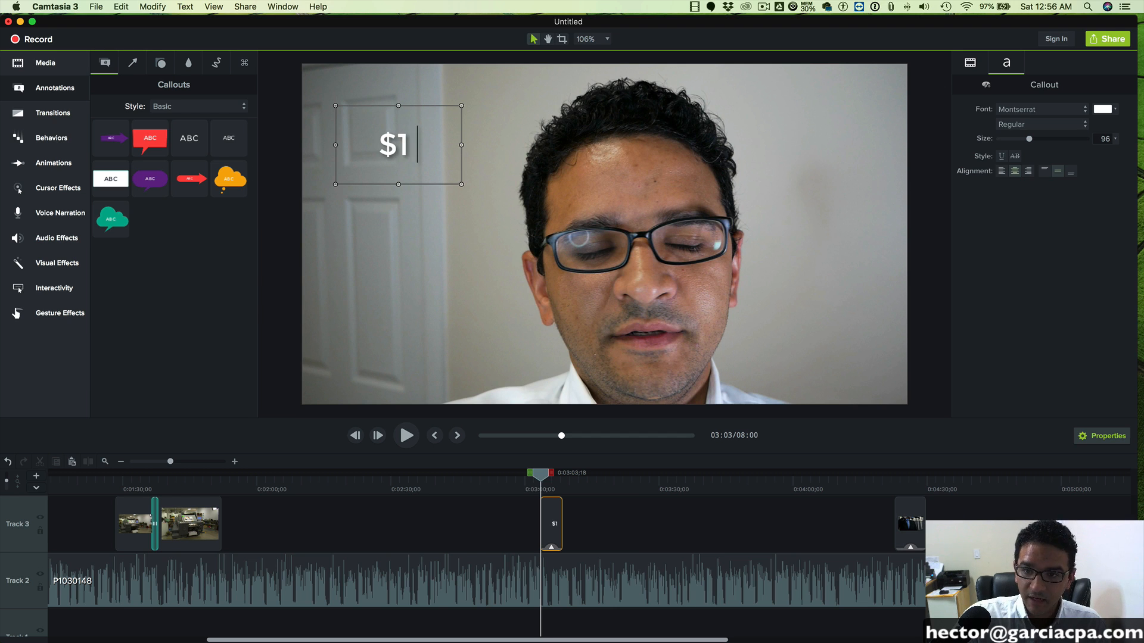
type("Trning")
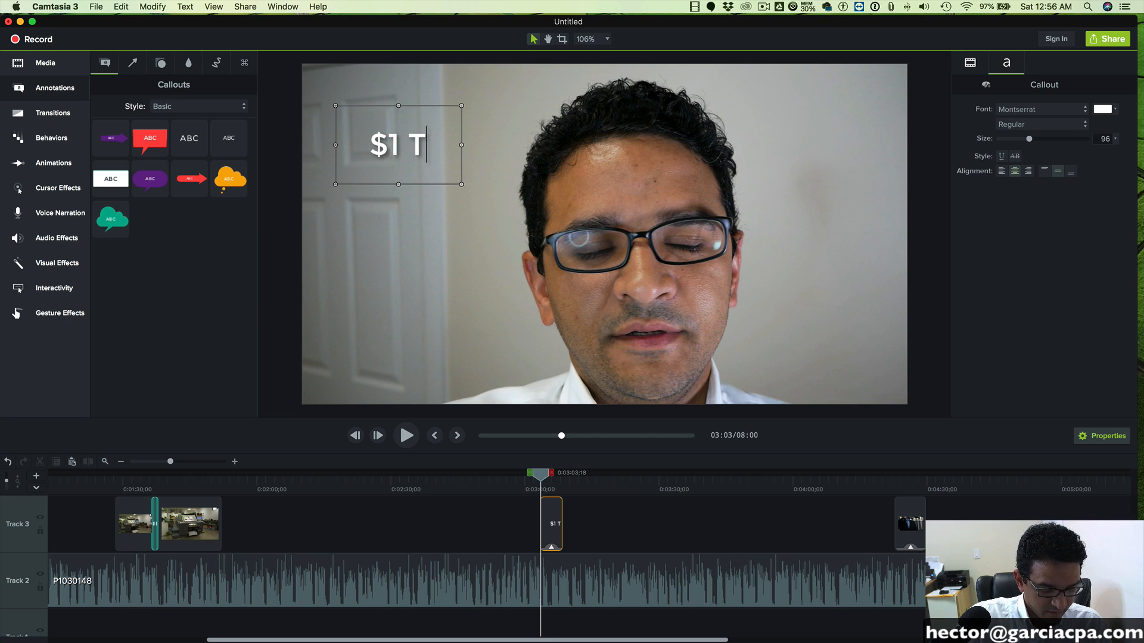
key("BackSpace")
key("BackSpace")
key("BackSpace")
key("BackSpace")
key("BackSpace")
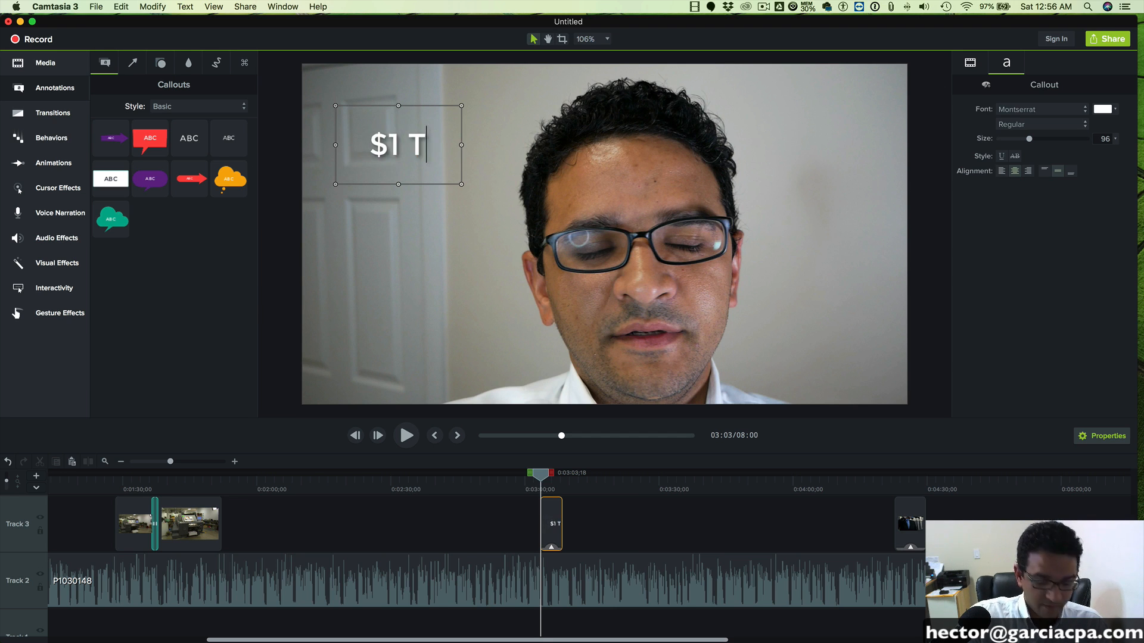
type("urning a screw")
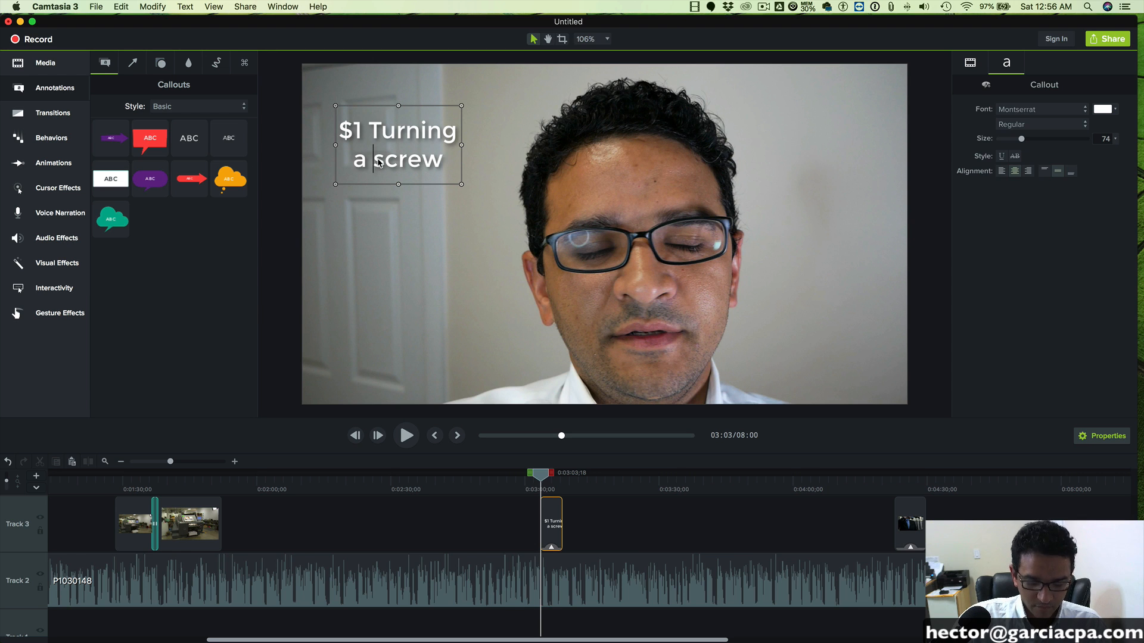
key("Delete")
type("S")
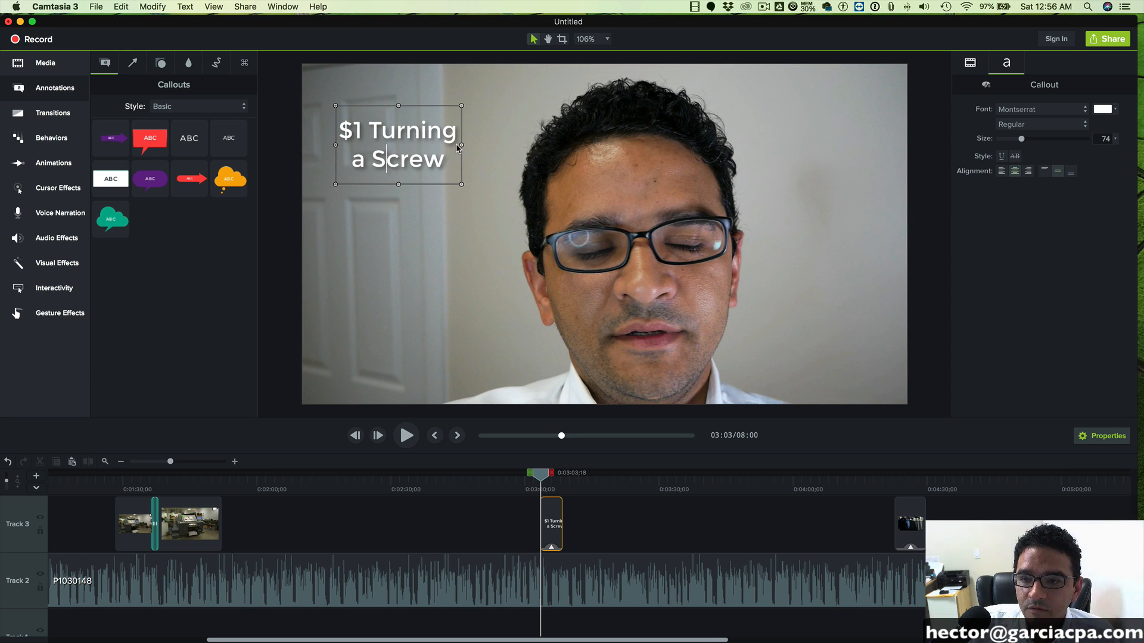
- Widen the "$1 Turning a Screw" callout to fit on one line, move it into the video's upper-left corner and shrink its box around the text
left_click_drag(461, 146, 688, 136)
left_click_drag(433, 146, 401, 104)
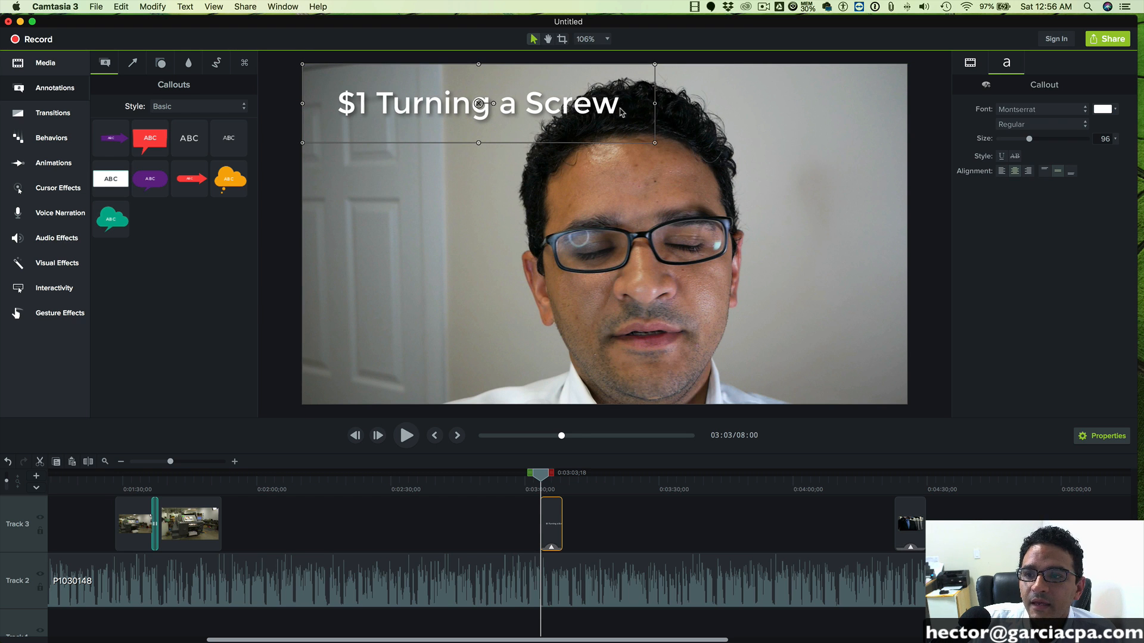
left_click_drag(655, 105, 597, 104)
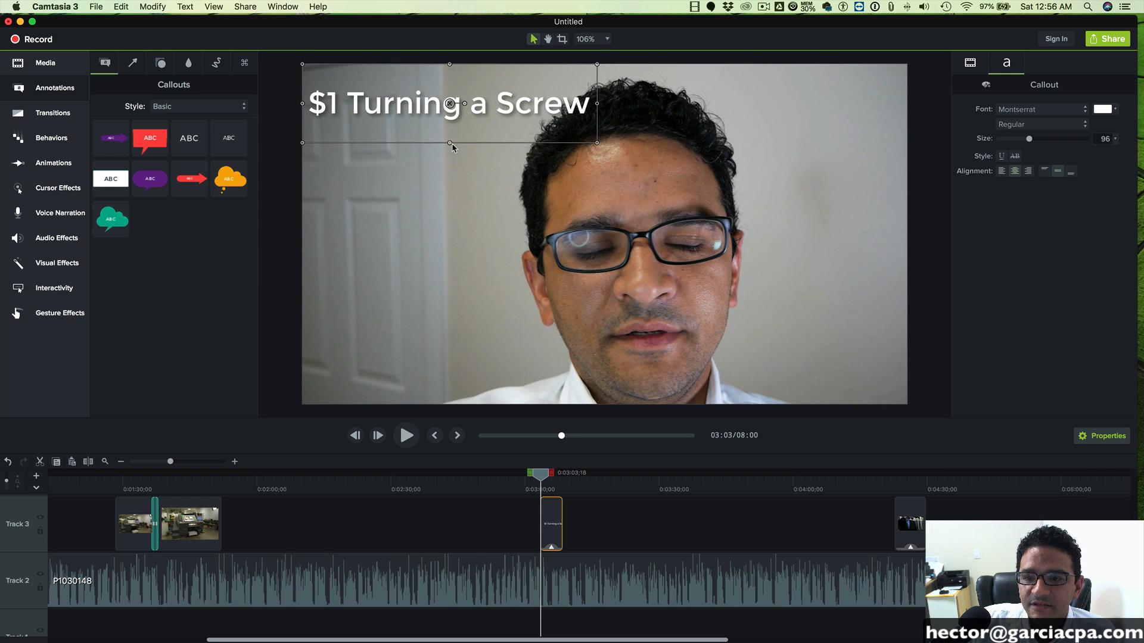
left_click_drag(451, 143, 417, 103)
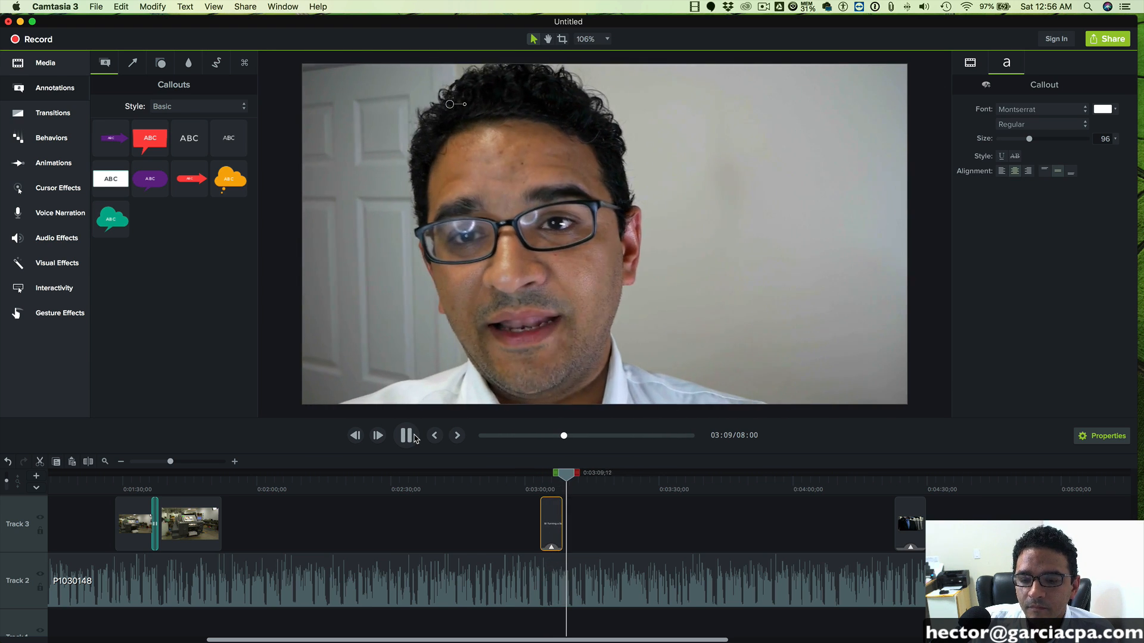
- Stop playback at 0:03:09;27, enlarge the timeline area and add a large plain Basic-style text callout on Track 4, with the whole frame fitted in the preview
left_click(411, 438)
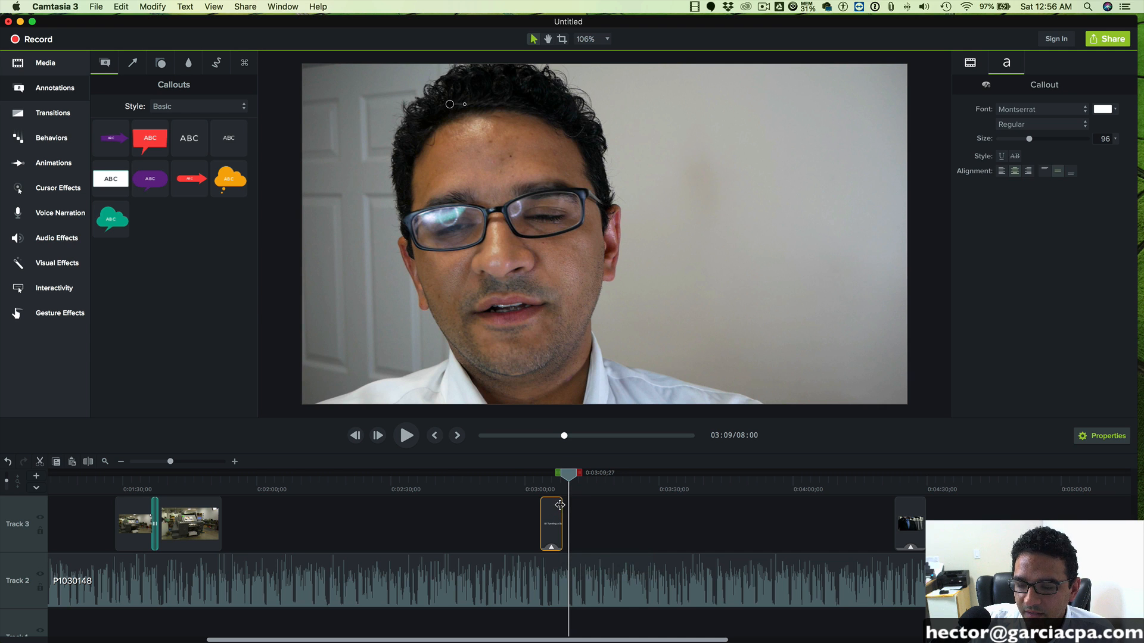
left_click_drag(499, 454, 501, 357)
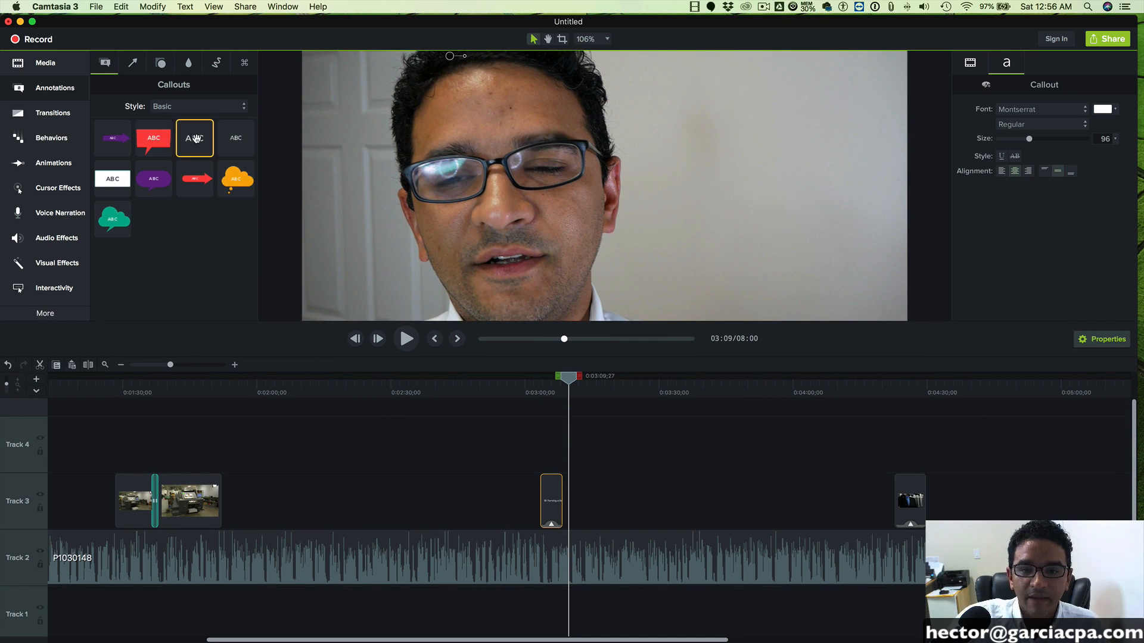
left_click_drag(194, 137, 558, 442)
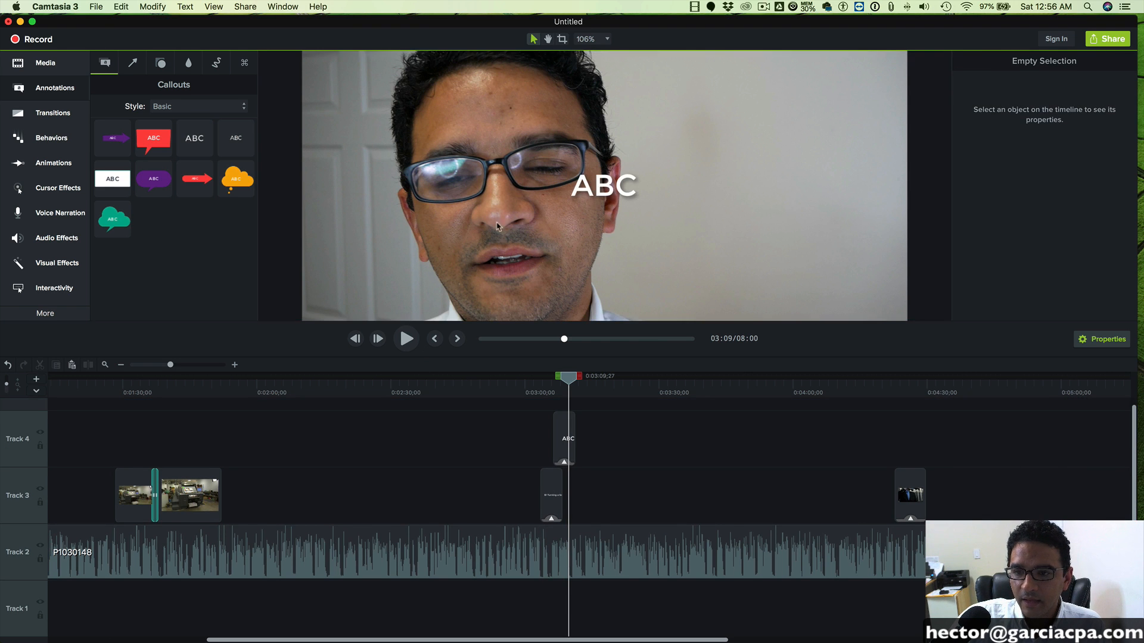
scroll(483, 228, "up", 5)
scroll(483, 227, "down", 10)
scroll(484, 231, "up", 5)
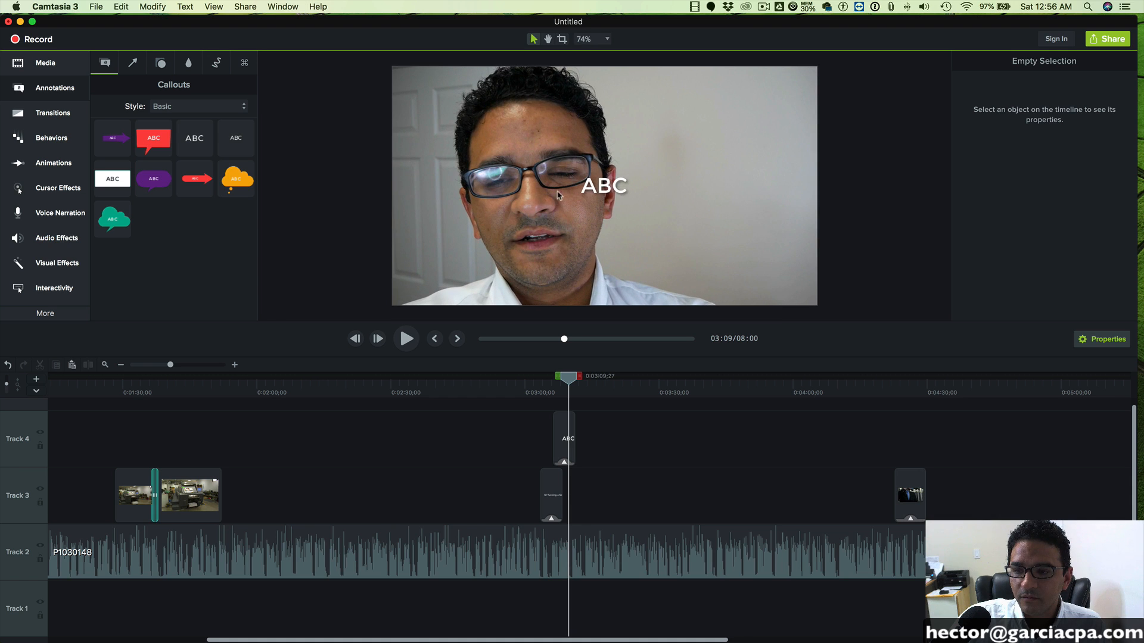
- Lengthen the "$1 Turning a Screw" clip on Track 3 past the playhead and place the new callout directly beneath its text in the frame
left_click_drag(564, 491, 582, 492)
left_click_drag(600, 197, 435, 141)
- Replace the new callout's placeholder text with "$9,999 Knowing which screw to turn" and widen its box so the text fits on one line
double_click(434, 141)
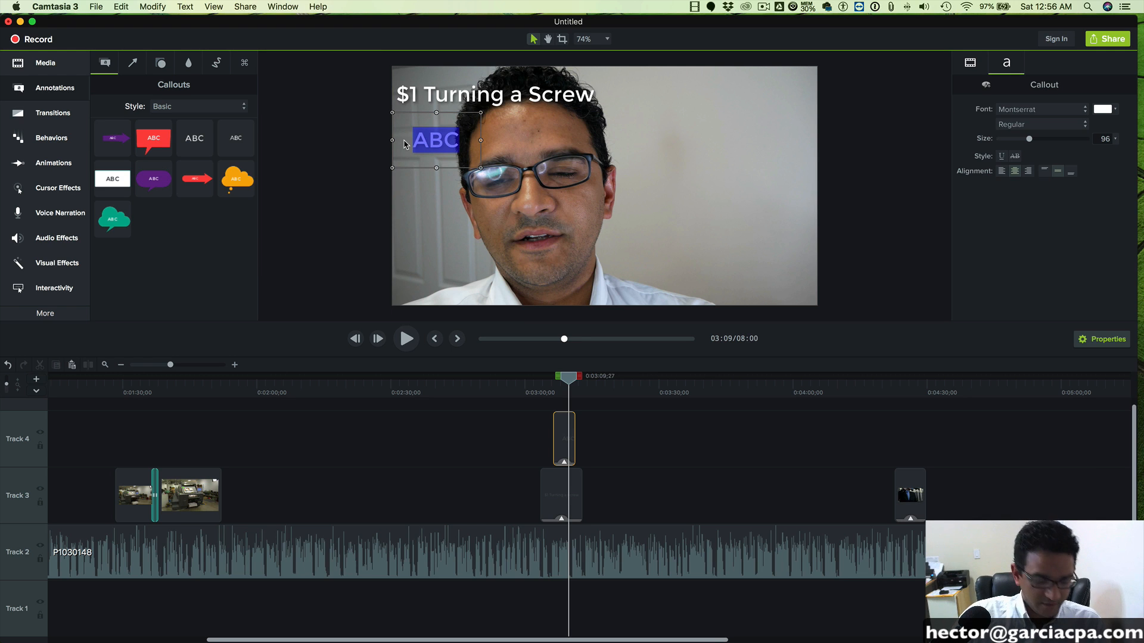
type("$9,")
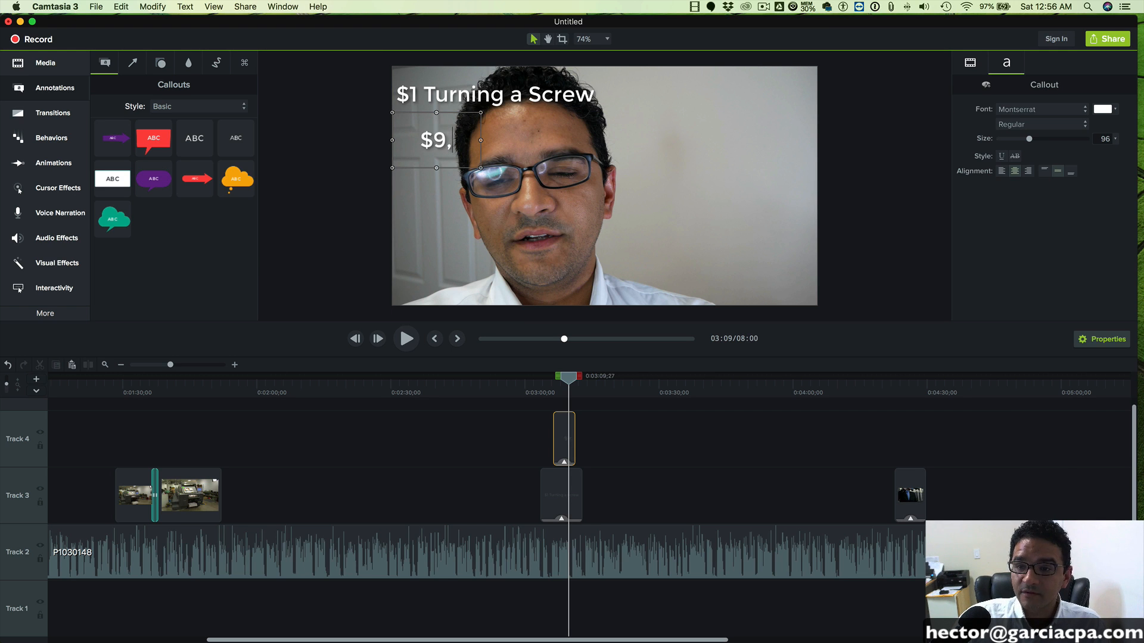
type("999")
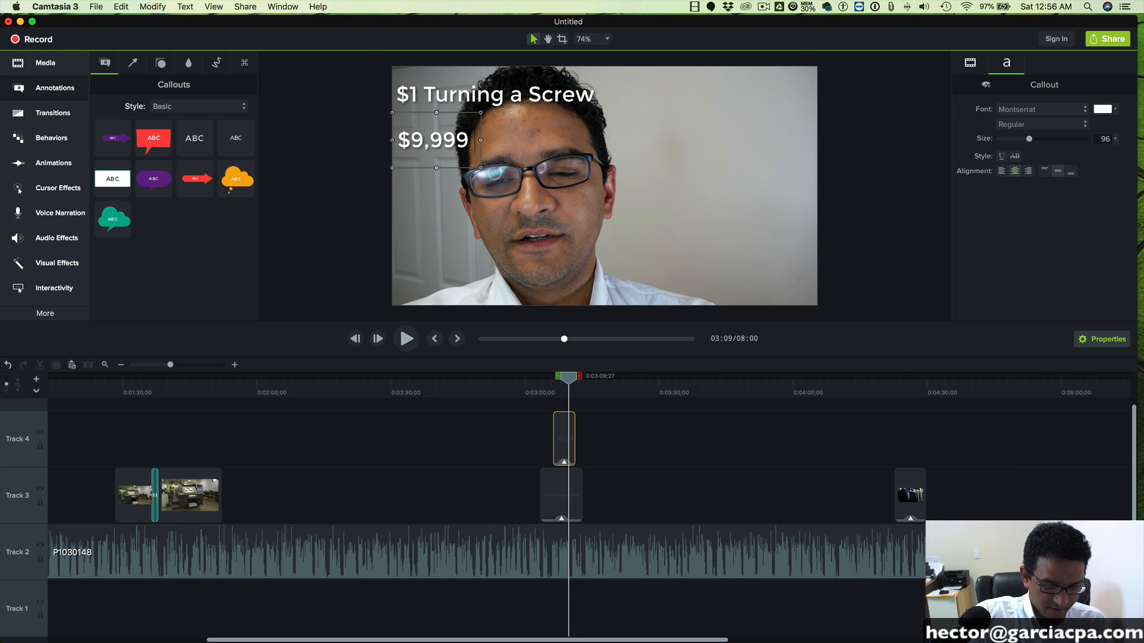
key("Return")
type("Knowin")
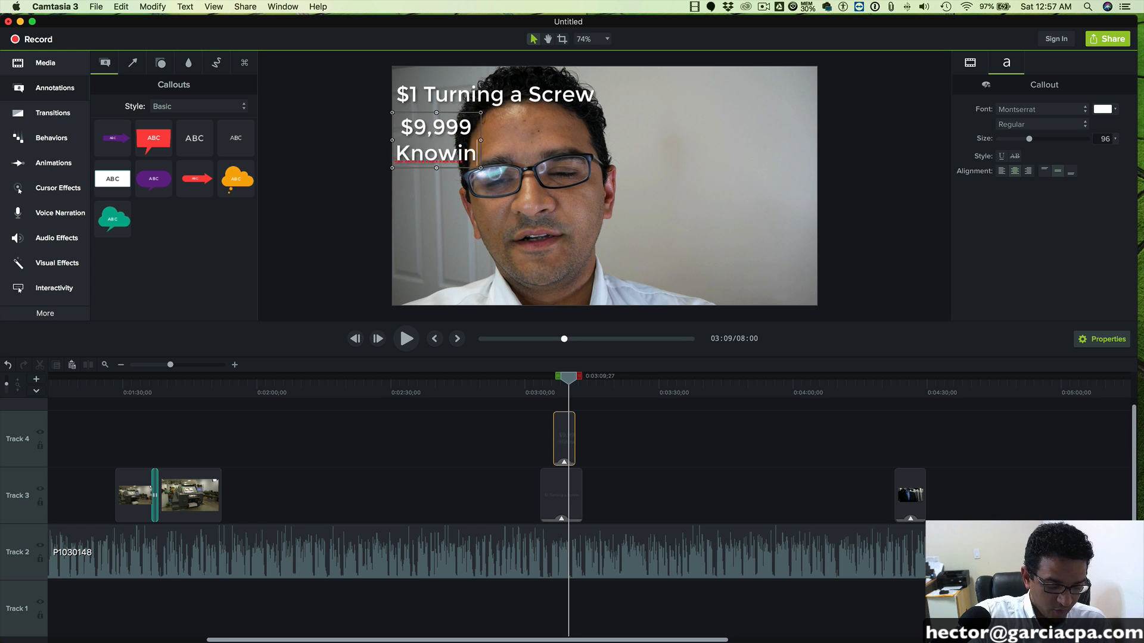
type("g which")
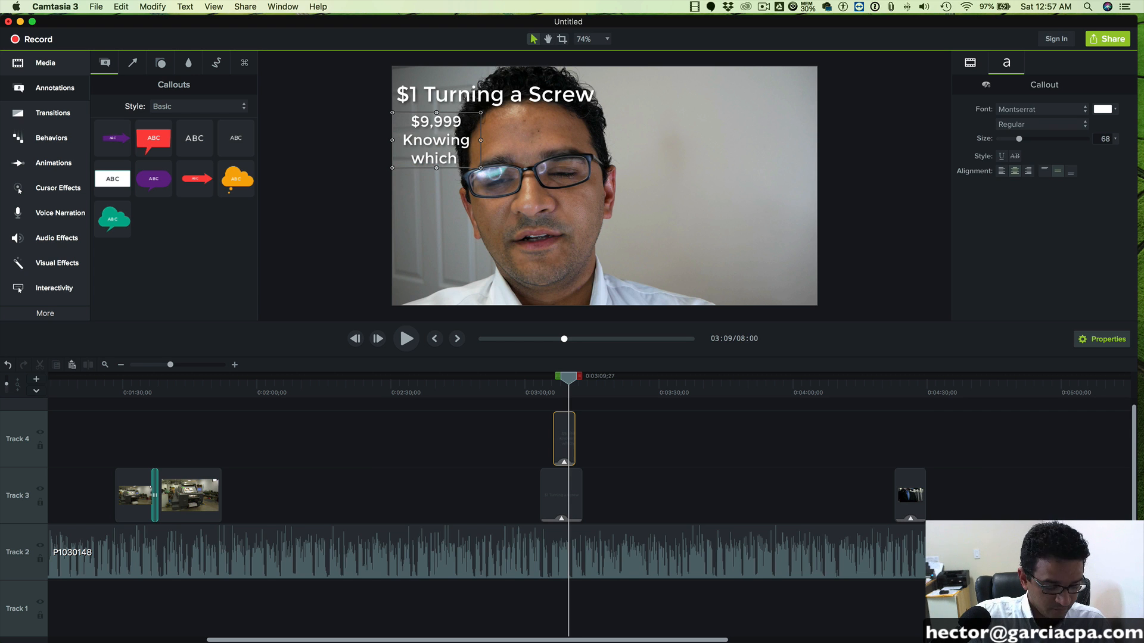
type(" Screw to turn")
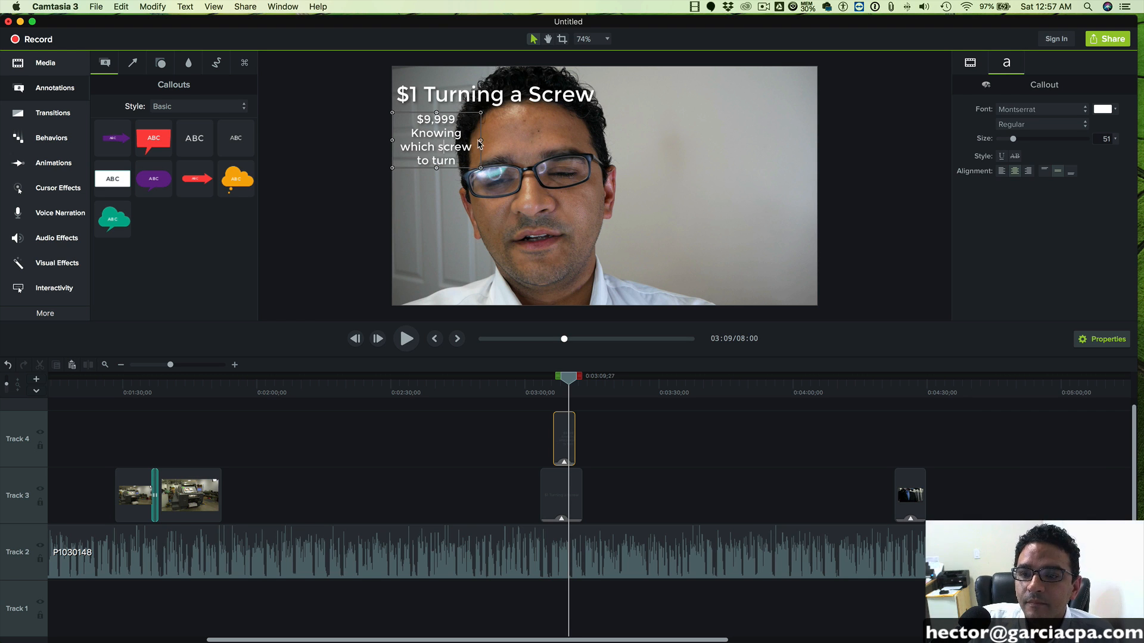
left_click_drag(481, 141, 789, 139)
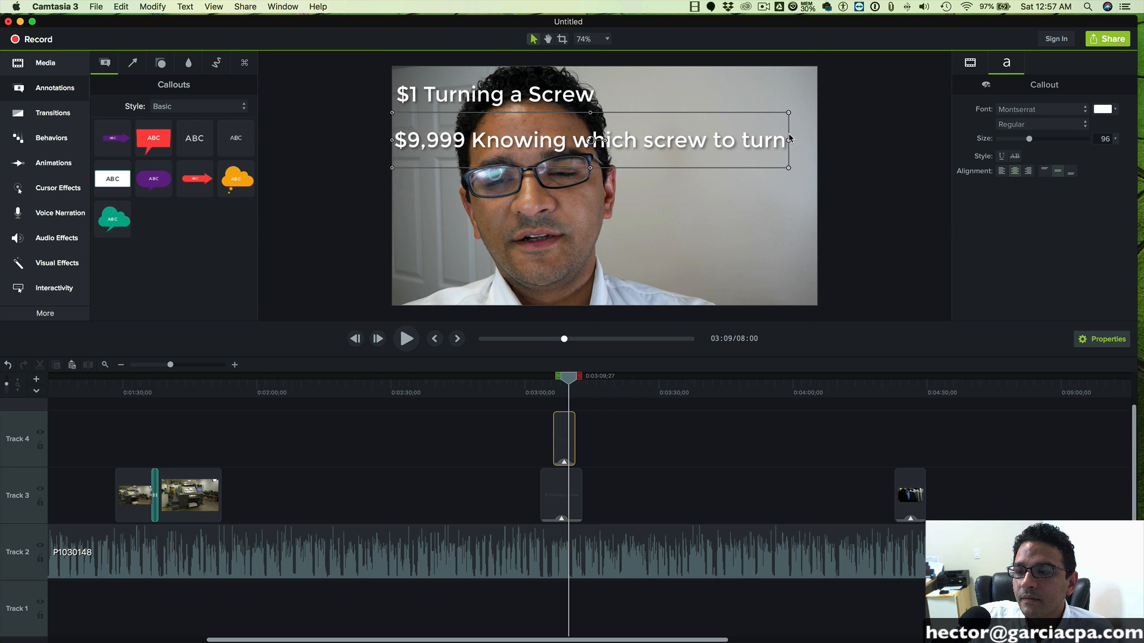
- Play the footage from before the callouts and shift the "$1 Turning a Screw" clip slightly earlier on Track 3
left_click(503, 100)
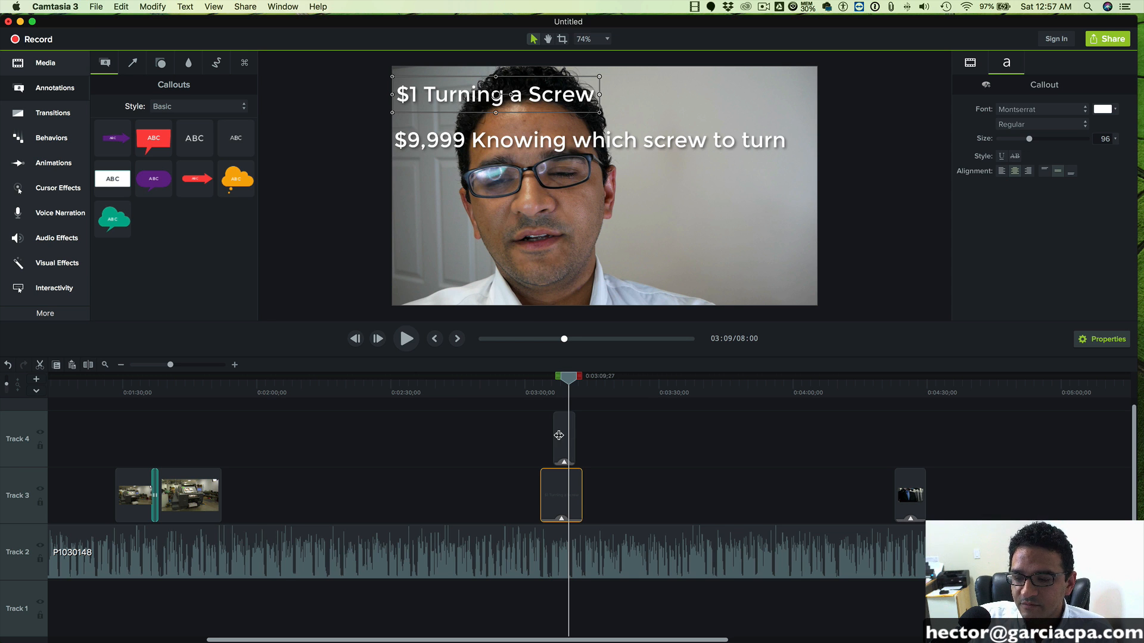
left_click(520, 381)
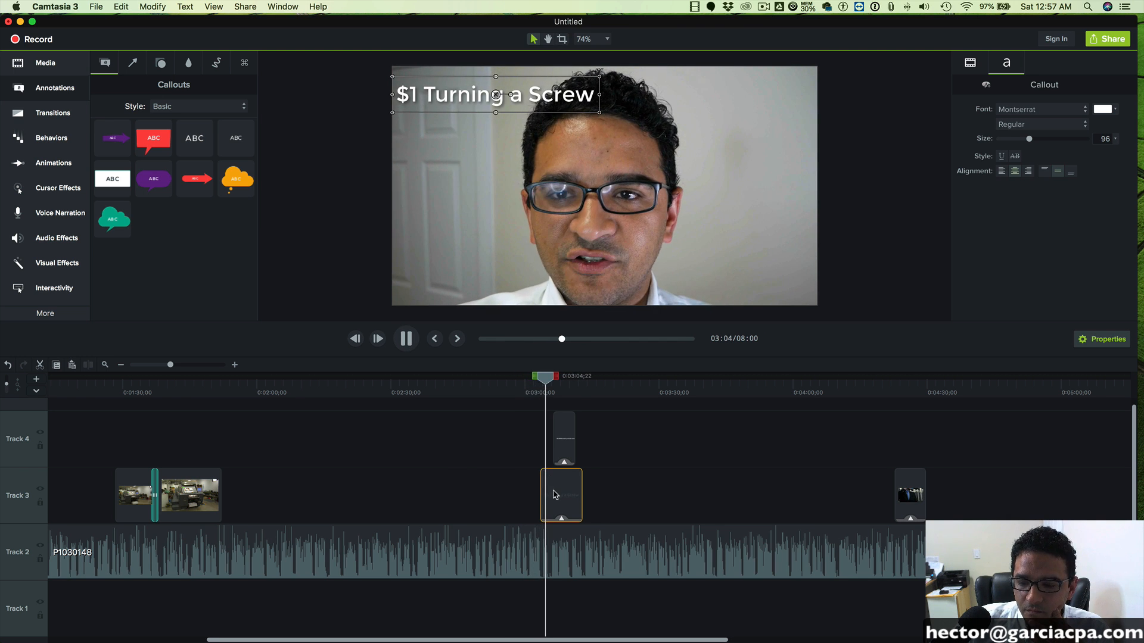
left_click_drag(559, 495, 552, 493)
- Replay from 0:03:01;03 and shift the $9,999 callout clip slightly later on Track 4 to match the speech
left_click(531, 386)
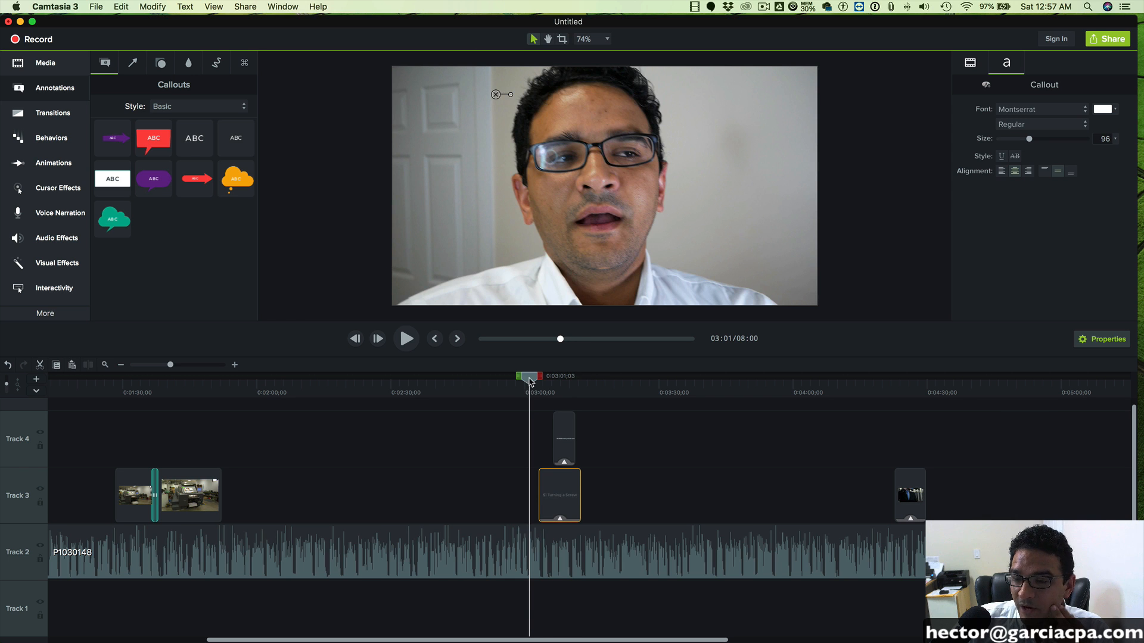
left_click(405, 342)
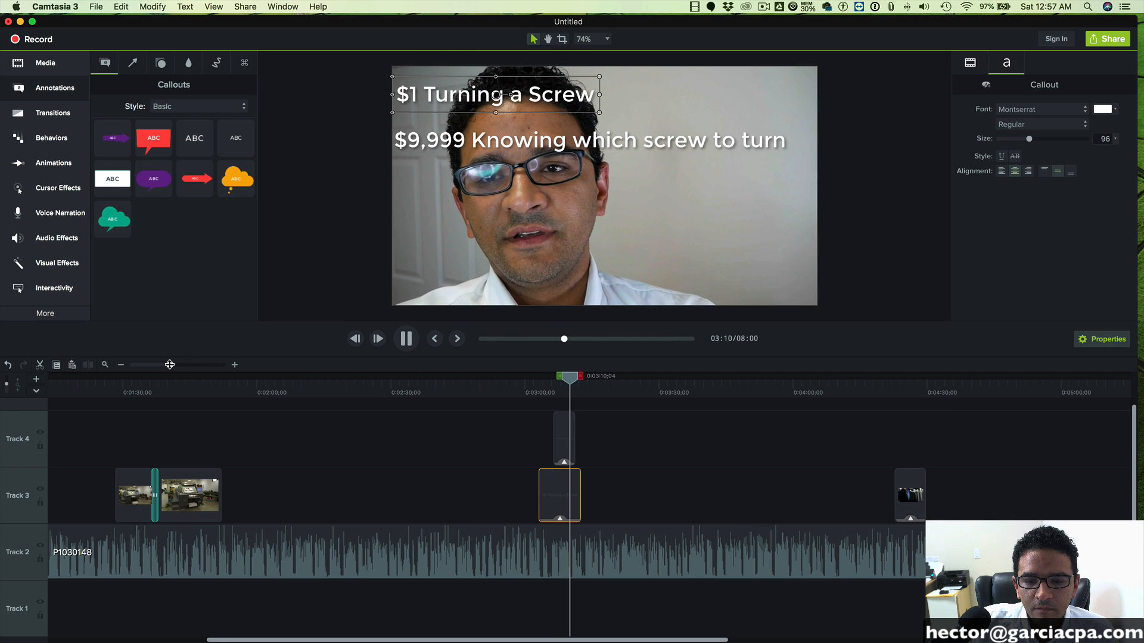
left_click_drag(170, 364, 172, 364)
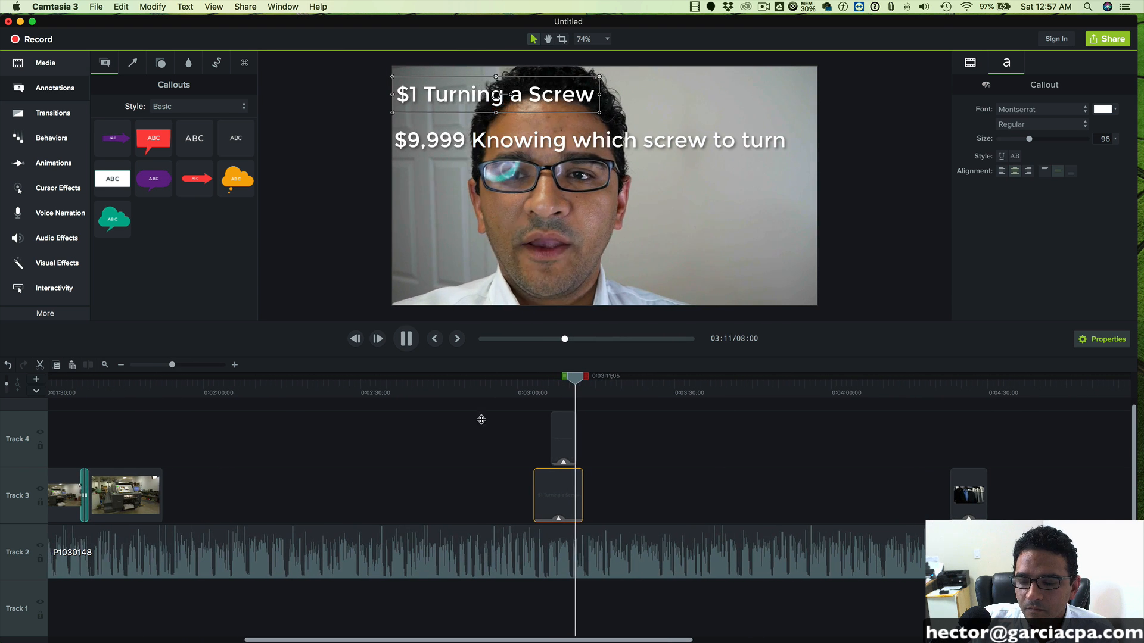
left_click(566, 438)
- Stop playback at 0:03:13;07 and extend both the $9,999 and the $1 callout clips to end at that time
left_click(417, 344)
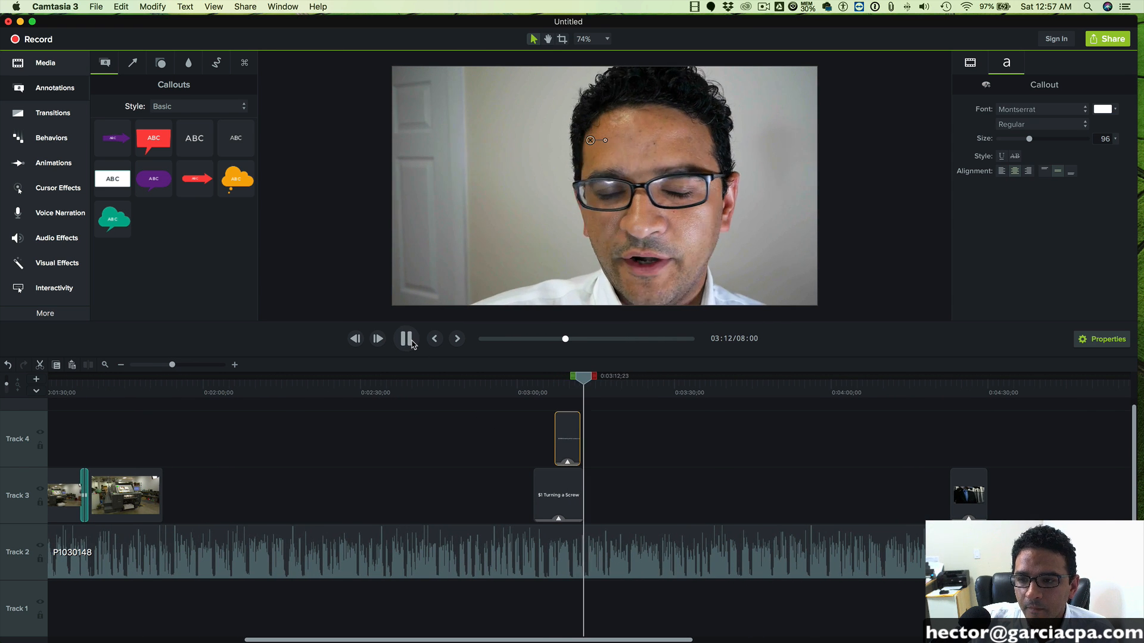
key("space")
left_click(576, 429)
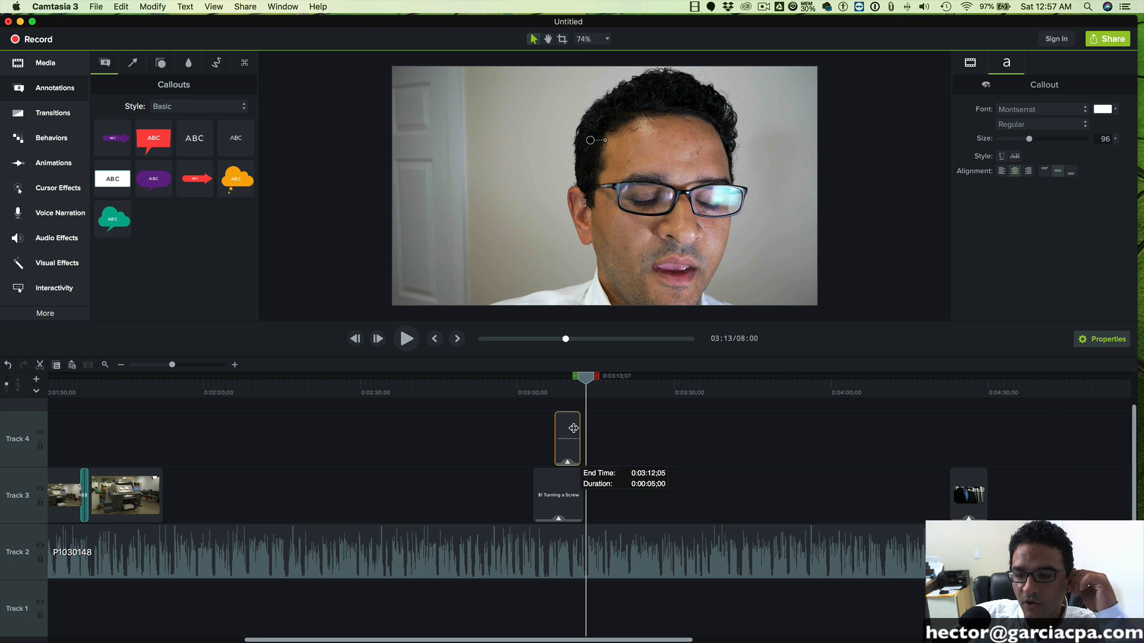
left_click_drag(579, 427, 583, 428)
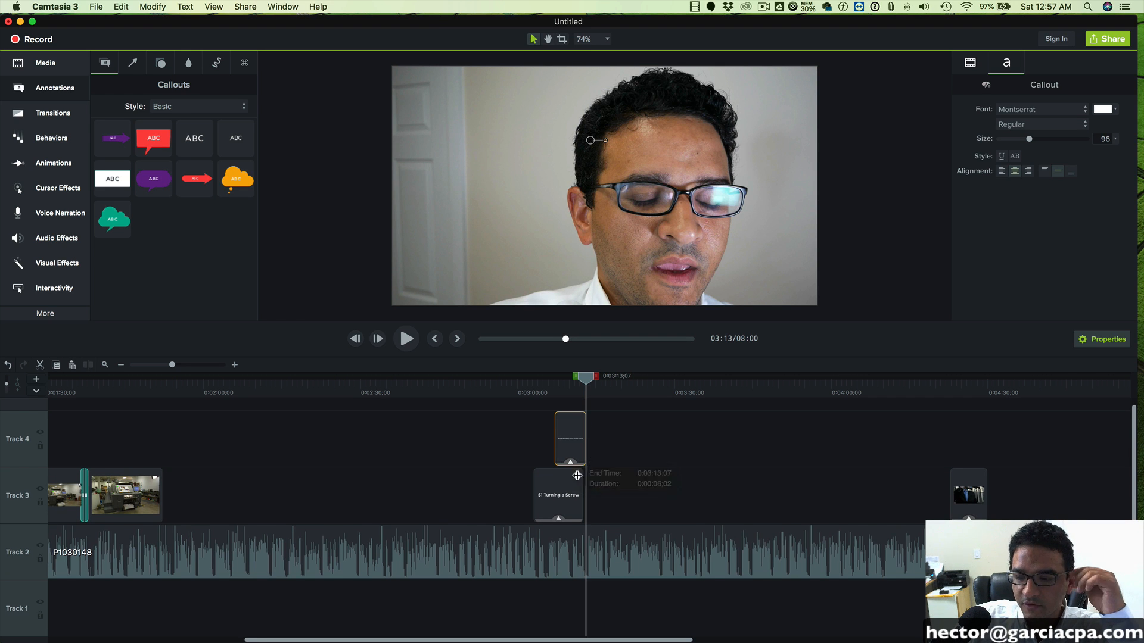
left_click_drag(582, 482, 586, 482)
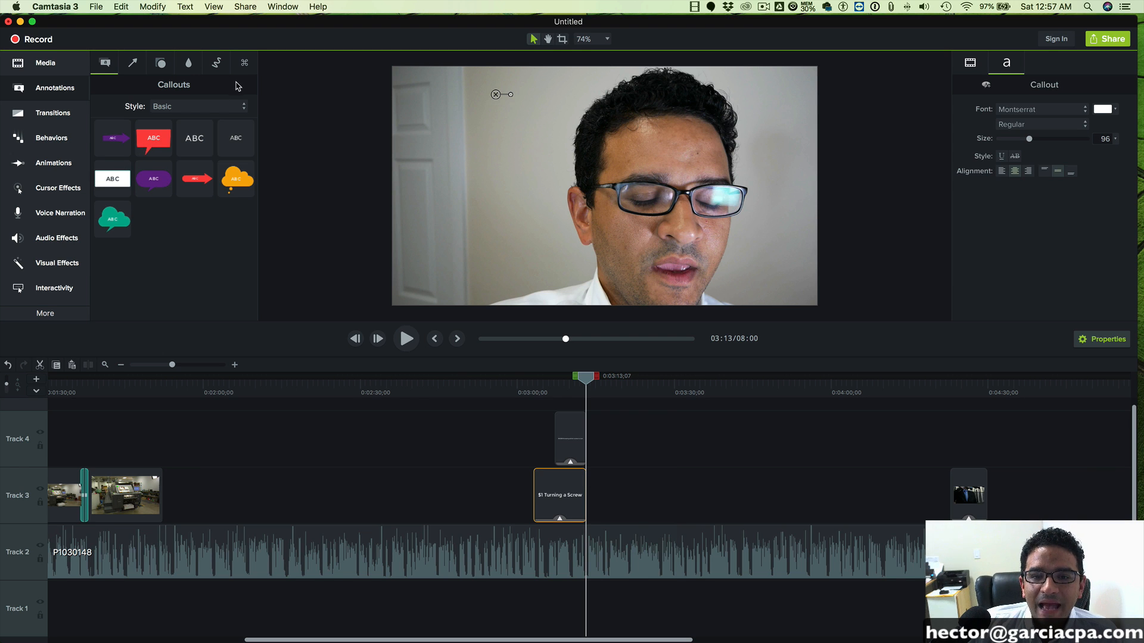
left_click(197, 107)
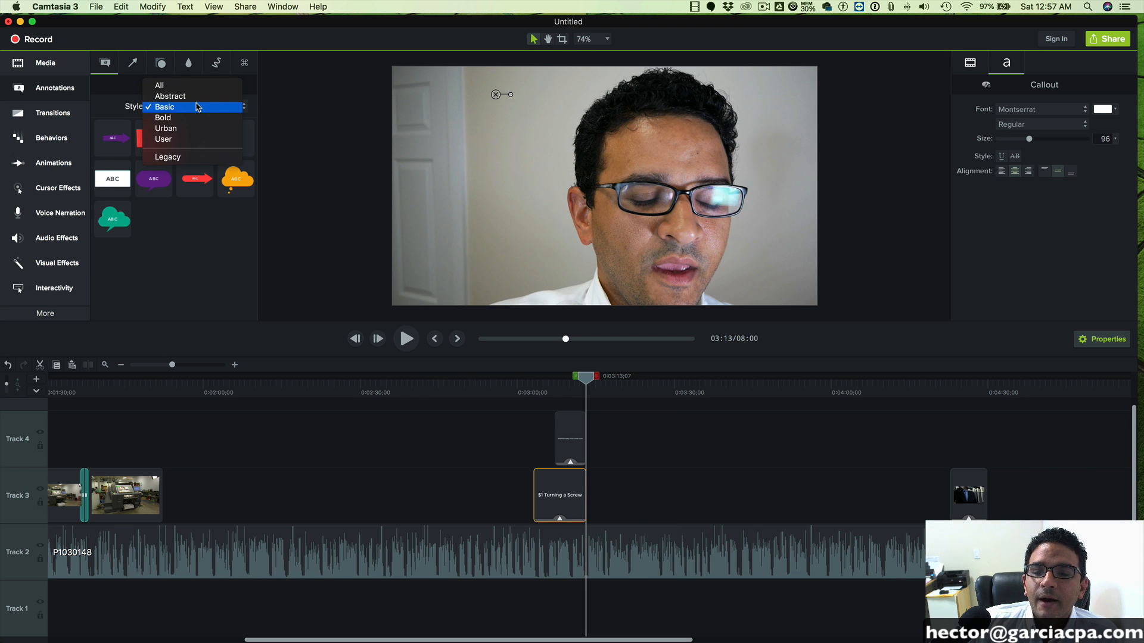
left_click(197, 106)
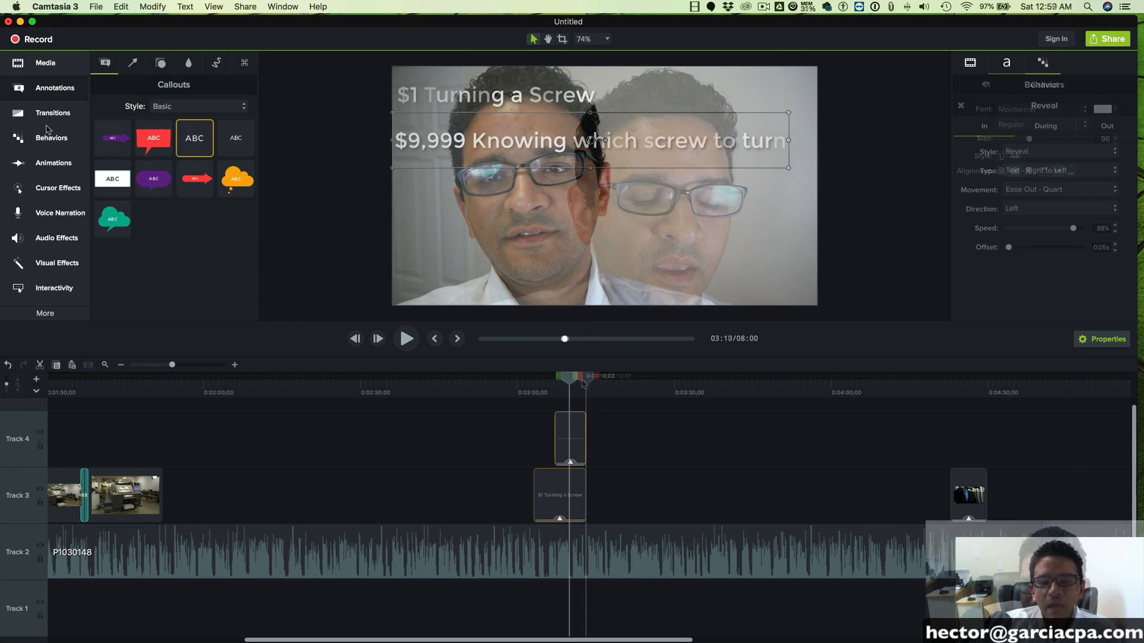
- Apply the Sliding behavior to the "$1 Turning a Screw" callout on Track 3
left_click(46, 137)
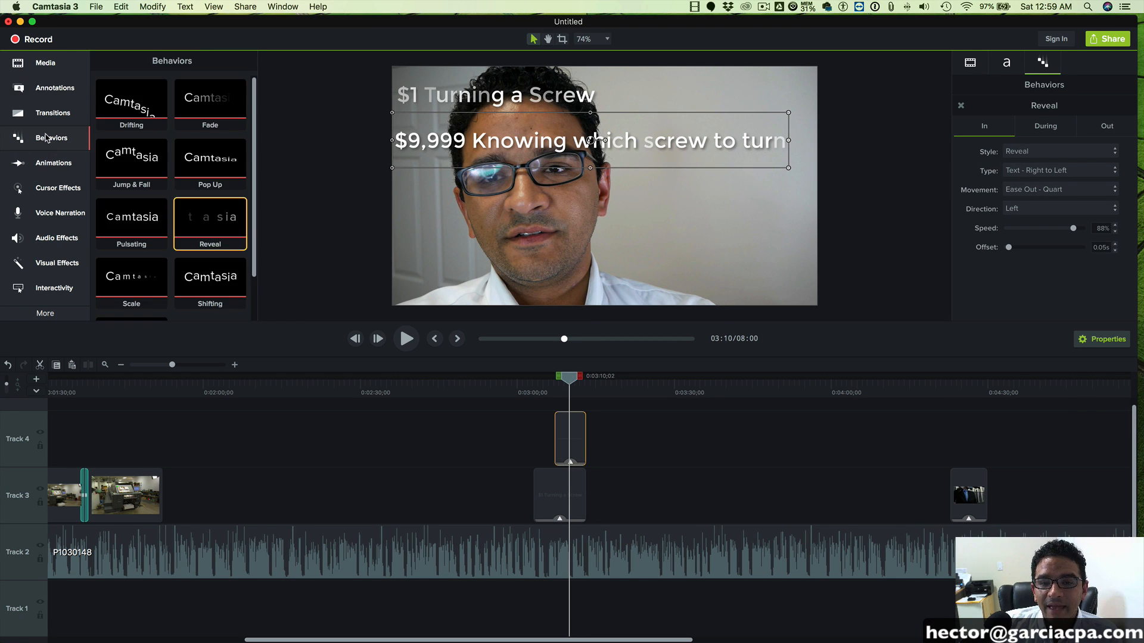
scroll(202, 238, "down", 1)
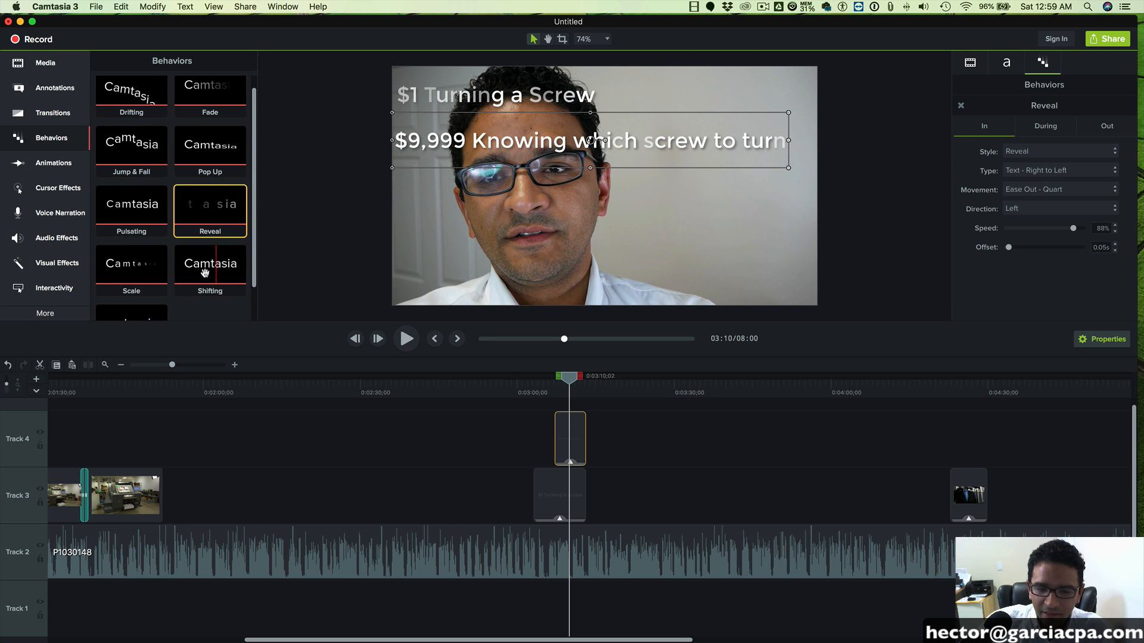
scroll(127, 267, "down", 2)
scroll(119, 292, "down", 1)
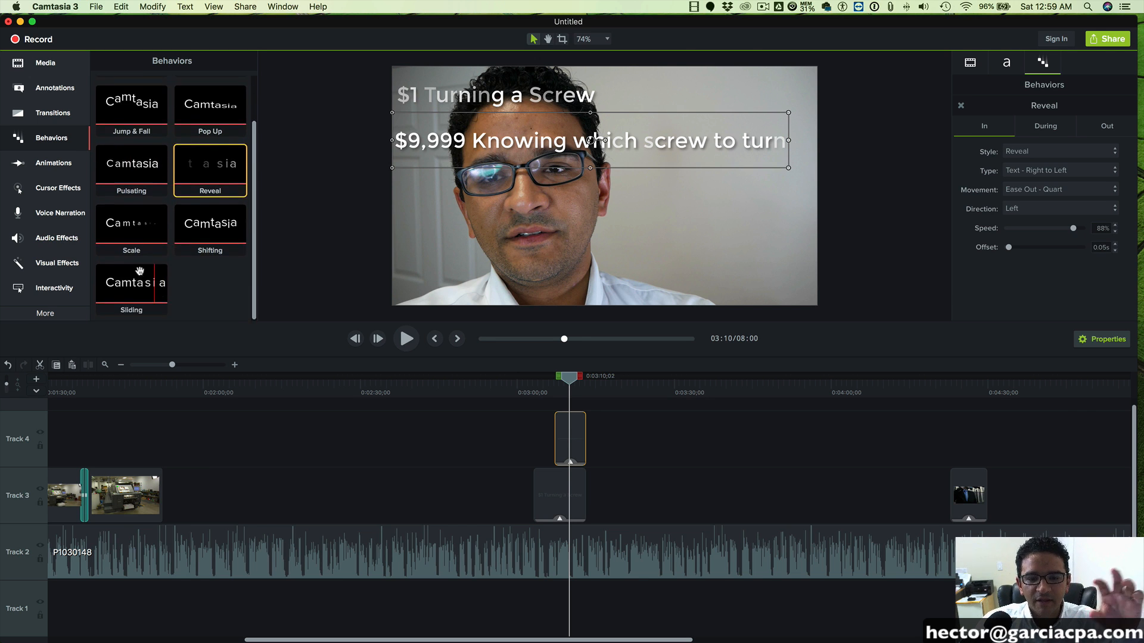
scroll(205, 143, "up", 3)
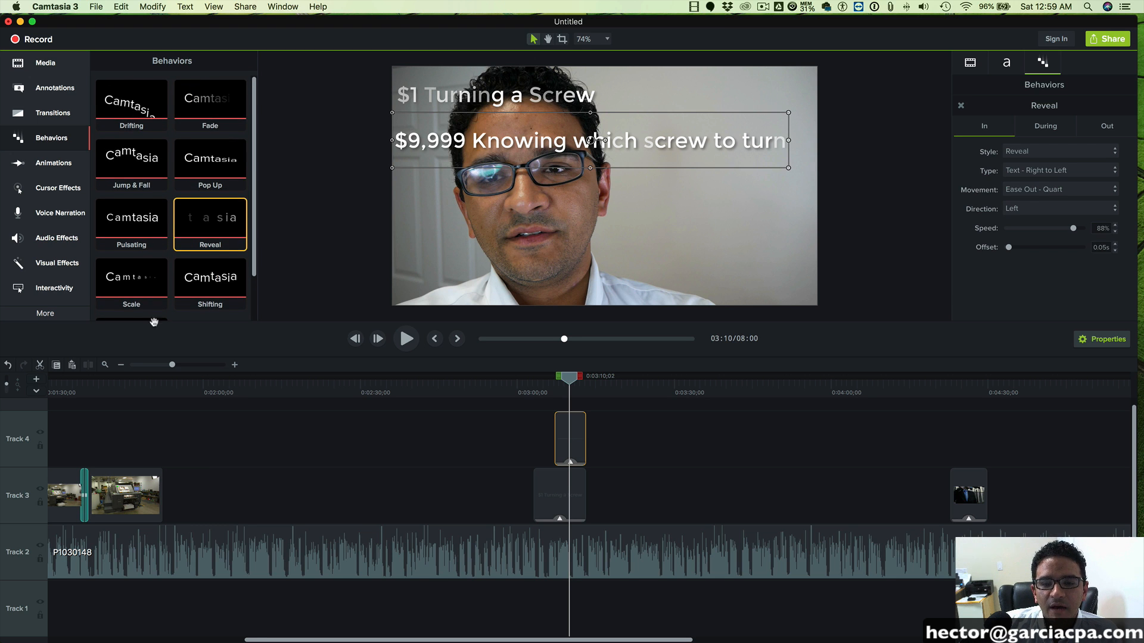
scroll(152, 282, "down", 3)
left_click_drag(152, 285, 559, 500)
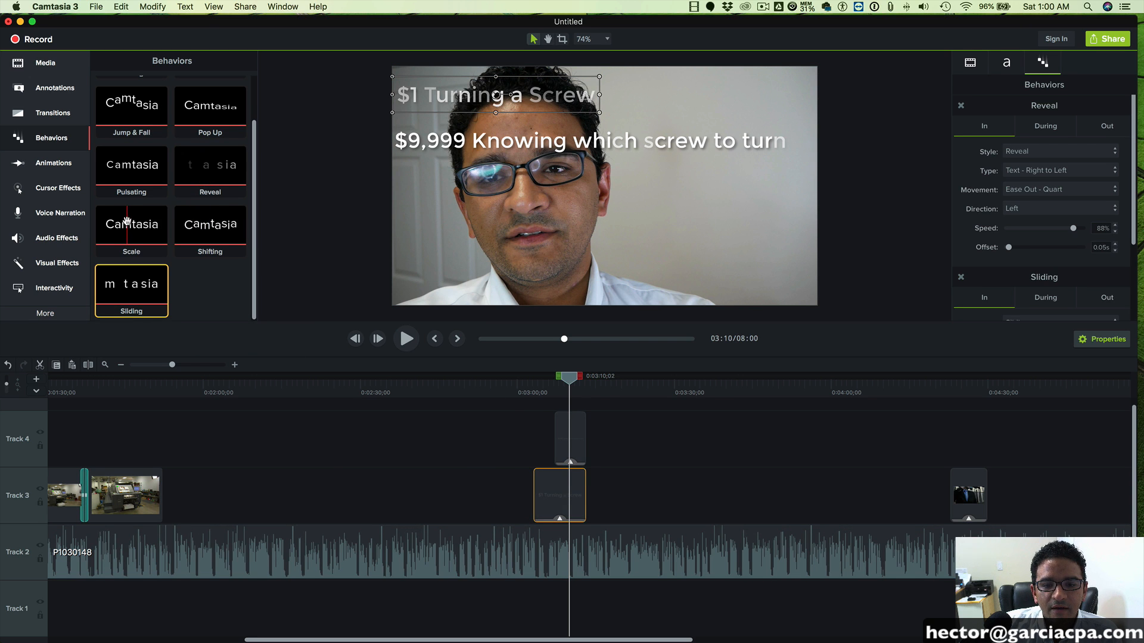
- Apply the Scale behavior to the $9,999 callout on Track 4 and play both callouts through from about 0:03:02
left_click_drag(123, 218, 574, 437)
left_click(356, 337)
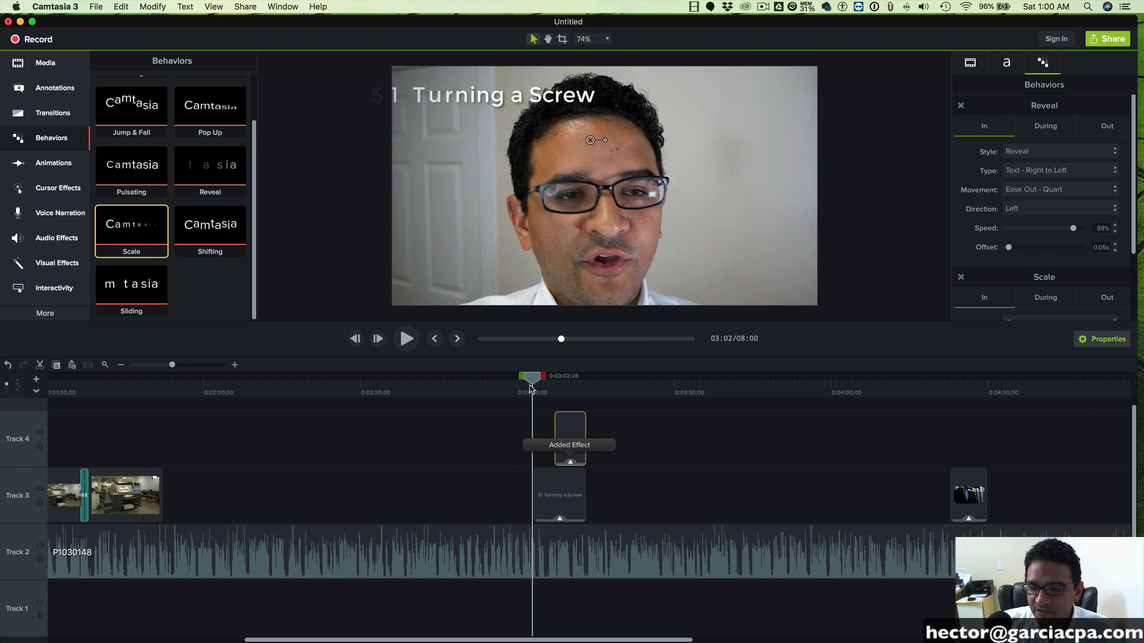
left_click(406, 339)
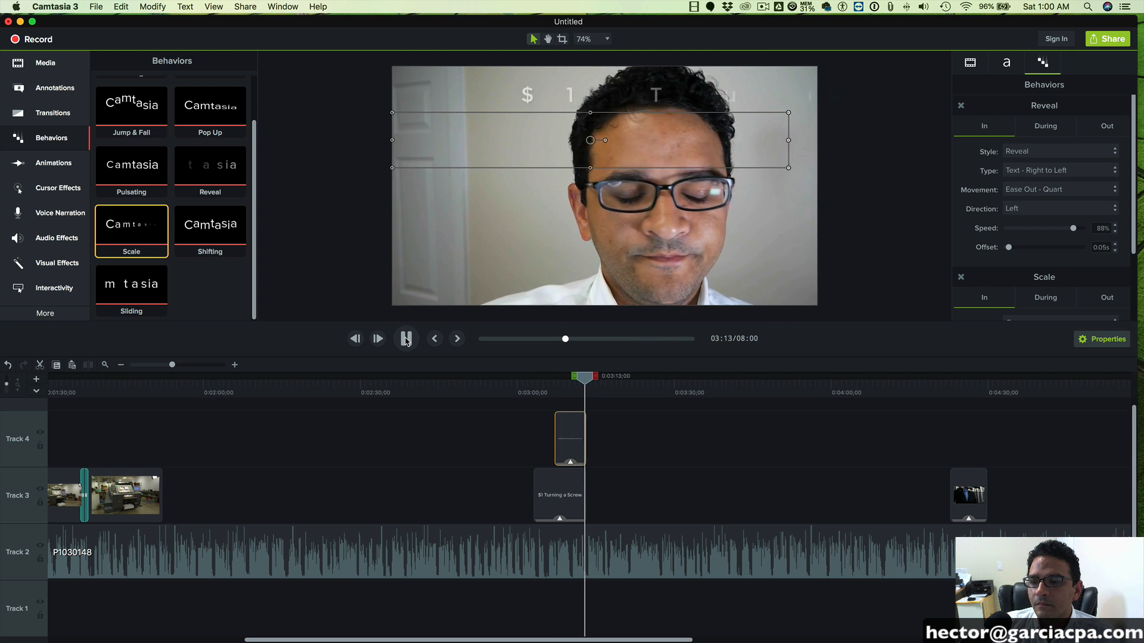
left_click(405, 339)
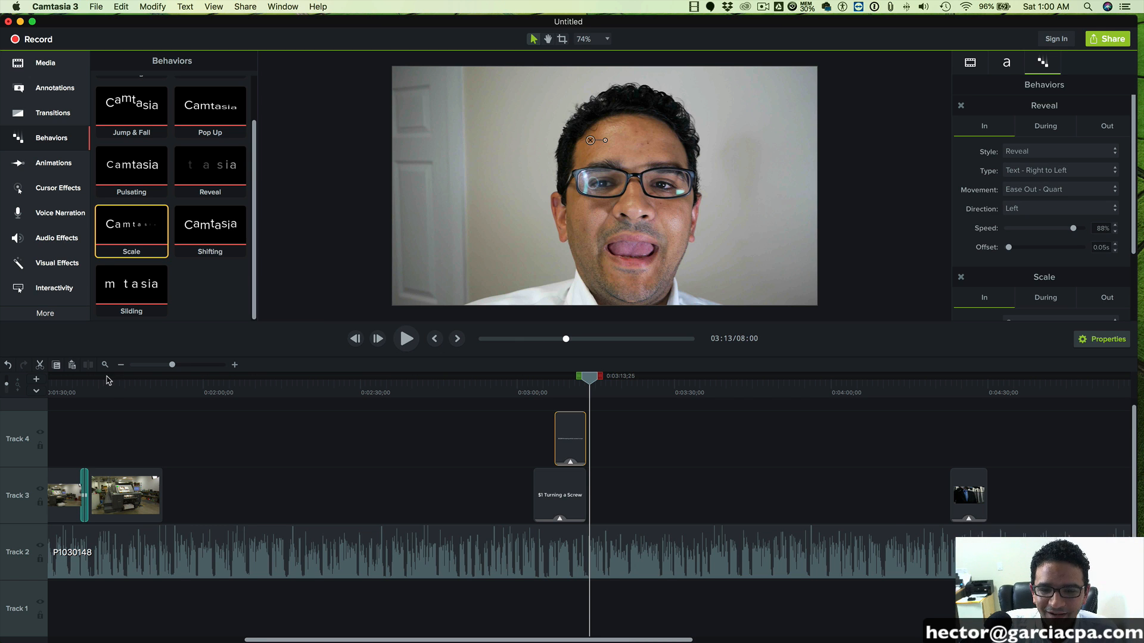
- Play the closing footage to 0:07:54;29, split the P1030148 clip on Track 2 there, and delete the remainder
left_click_drag(172, 364, 158, 365)
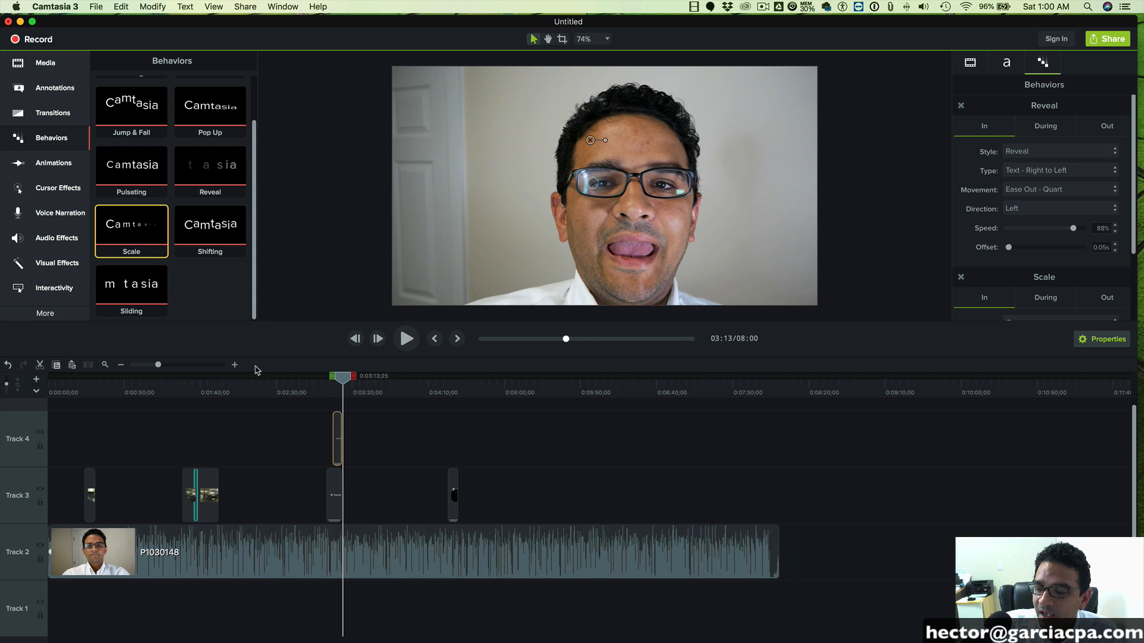
left_click(735, 386)
mouse_move(738, 380)
left_mouse_down()
mouse_move(773, 381)
mouse_move(738, 385)
left_mouse_up()
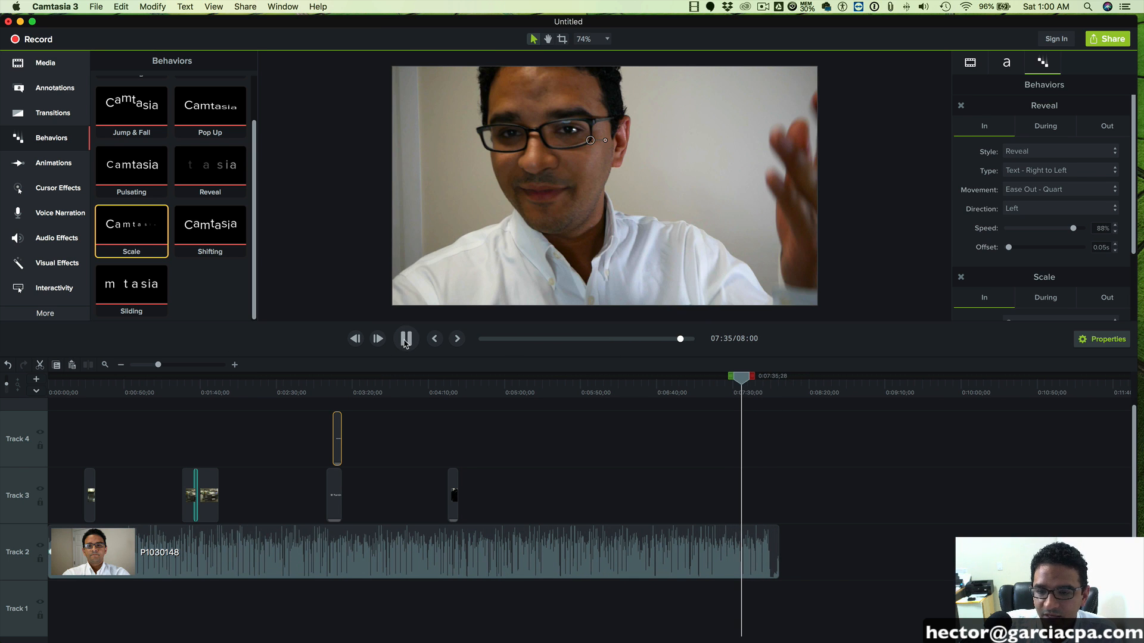
left_click(764, 380)
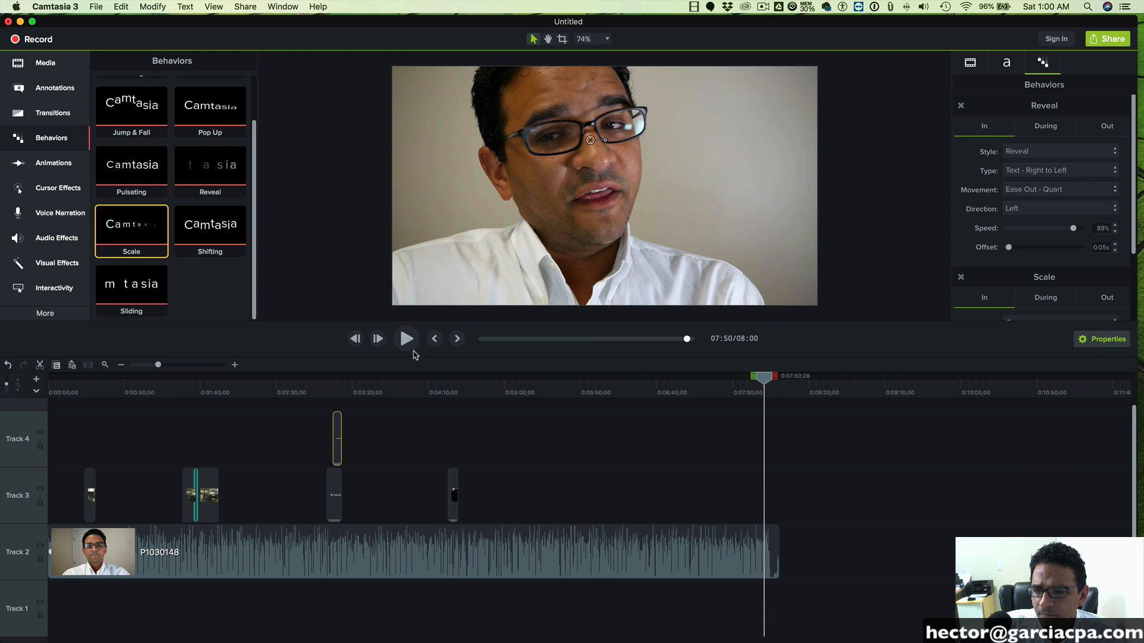
left_click(409, 345)
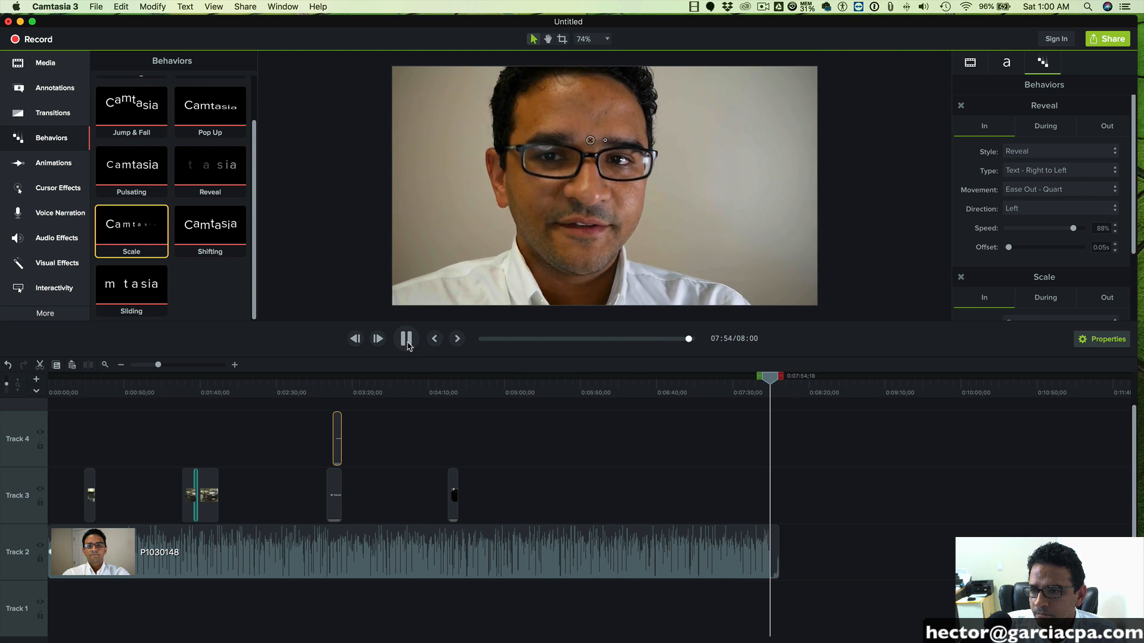
left_click(407, 340)
left_click(749, 558)
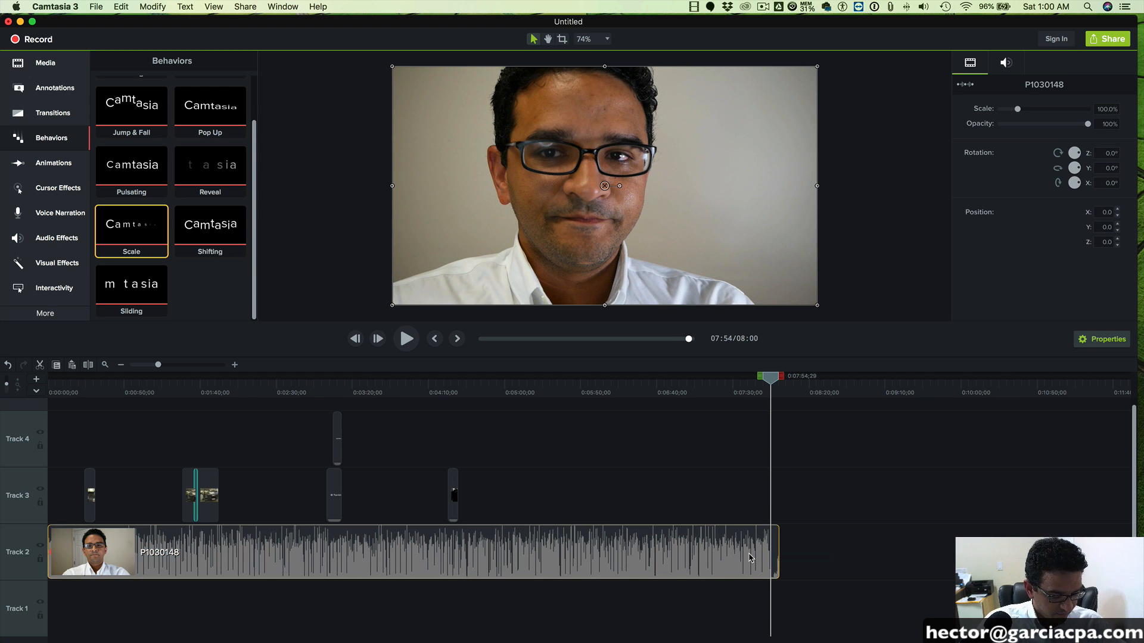
key("super+t")
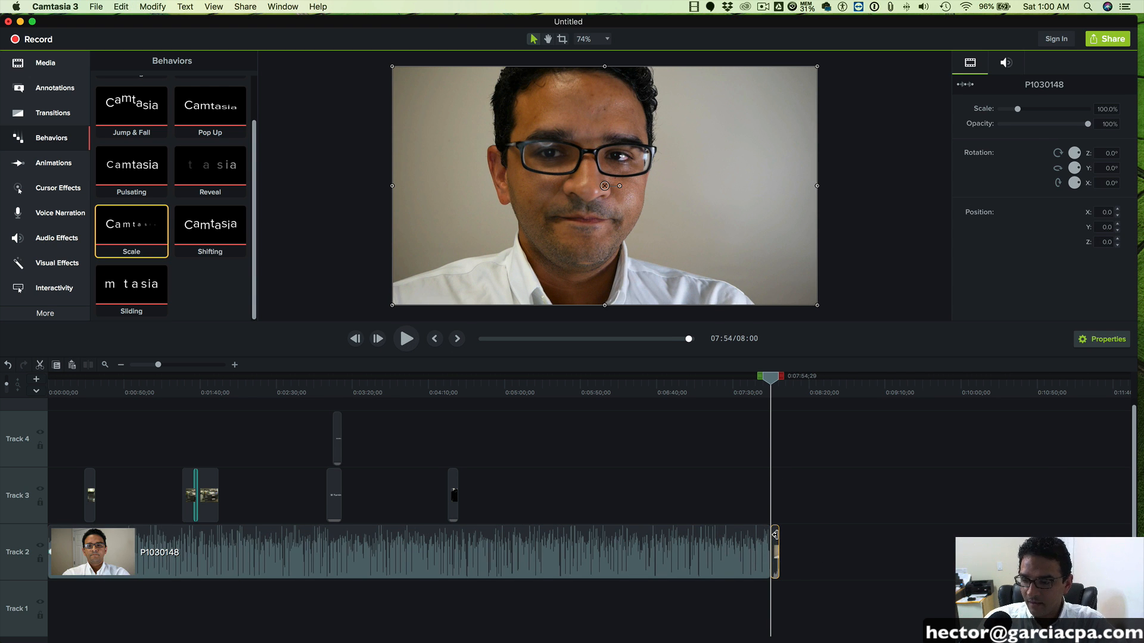
key("Delete")
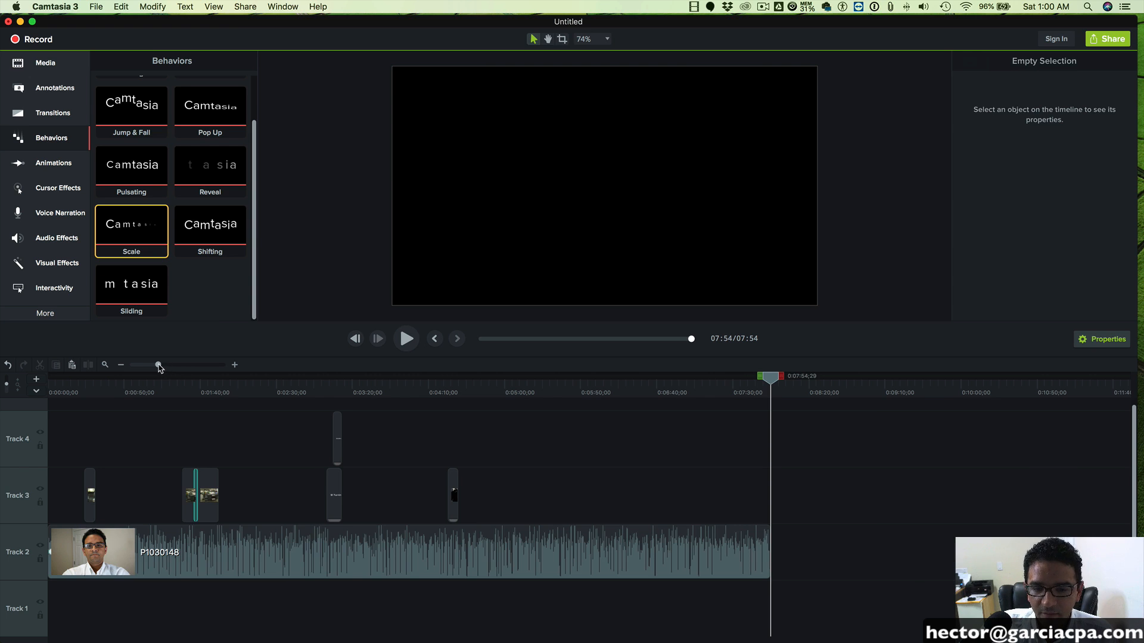
- Add a Fade transition to the end of the P1030148 clip on Track 2 and preview it
left_click_drag(158, 366, 160, 366)
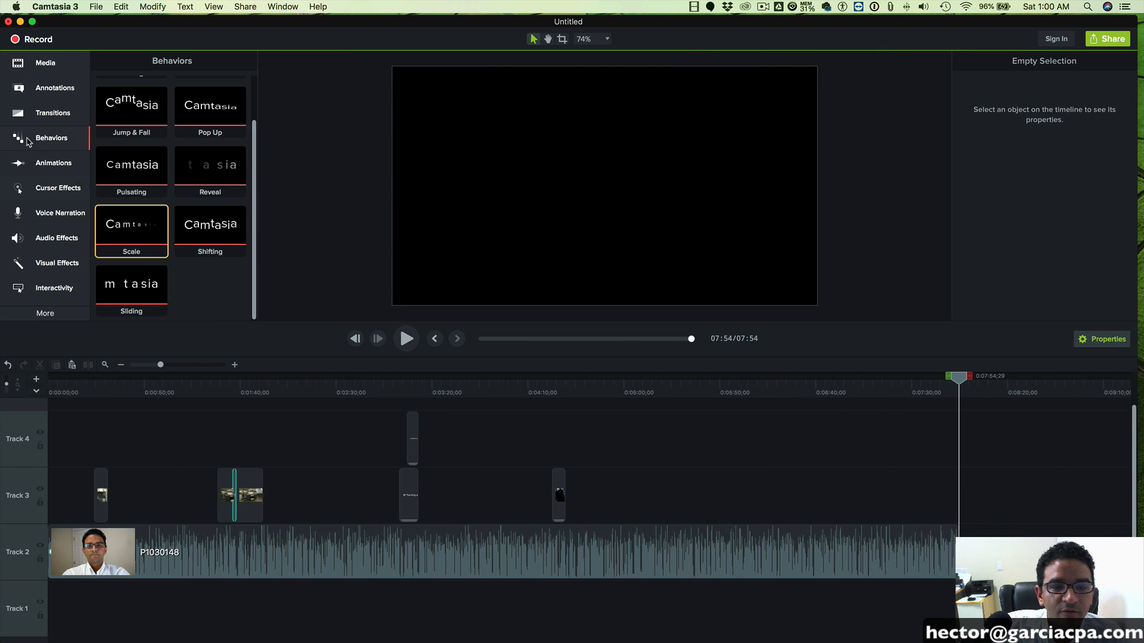
left_click(27, 113)
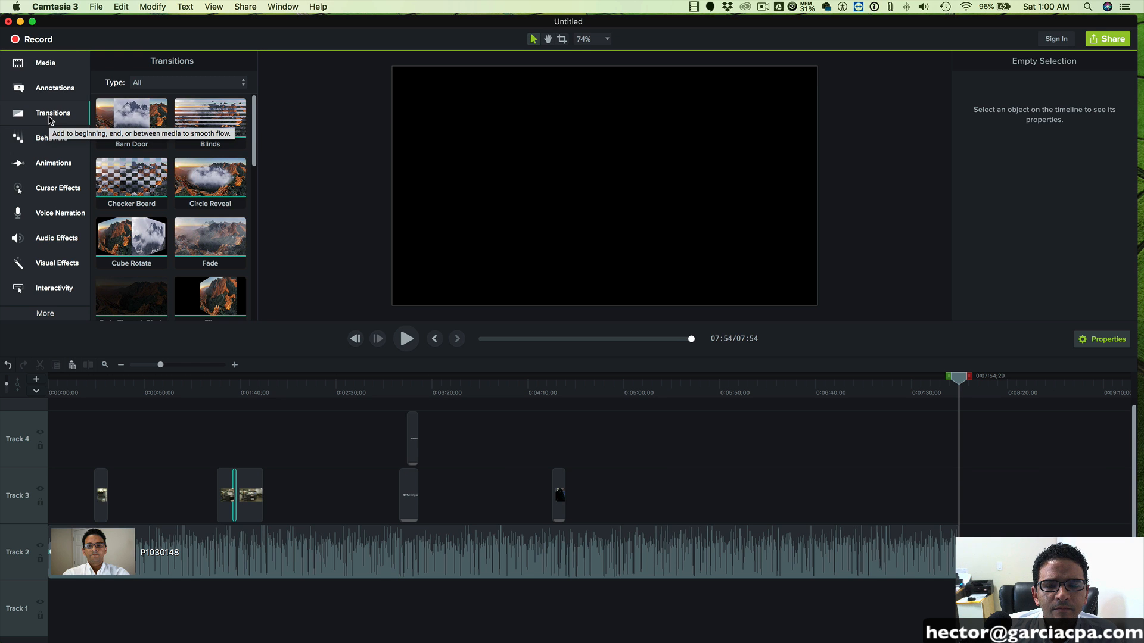
mouse_move(209, 238)
left_mouse_down()
mouse_move(655, 417)
mouse_move(941, 554)
mouse_move(948, 544)
left_mouse_up()
left_click_drag(963, 375, 950, 376)
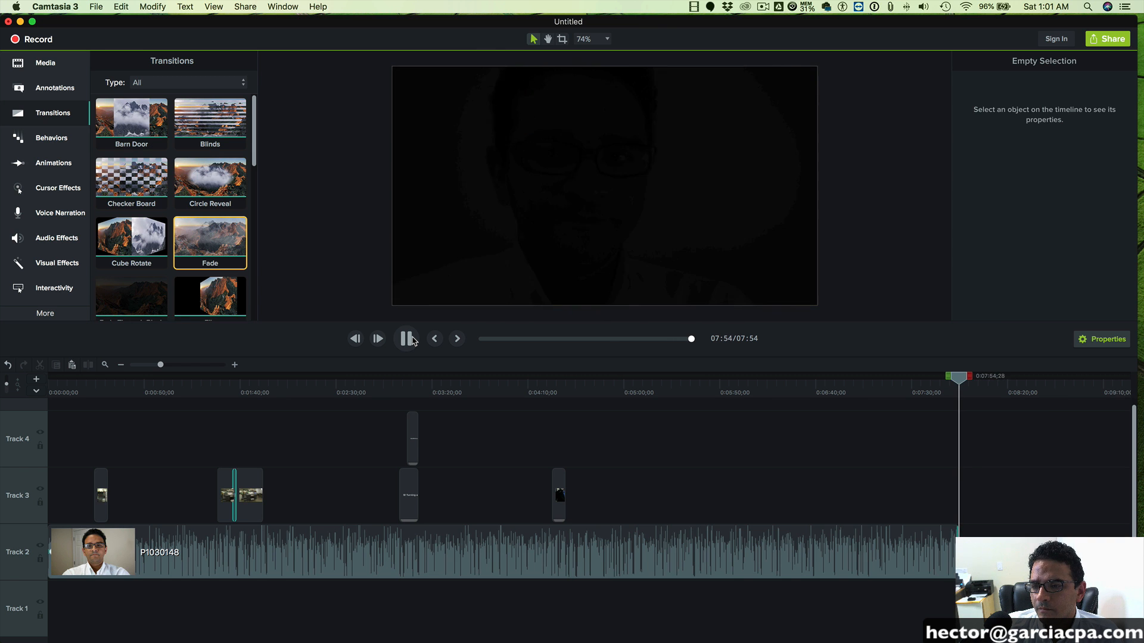
left_click(407, 339)
left_click(407, 340)
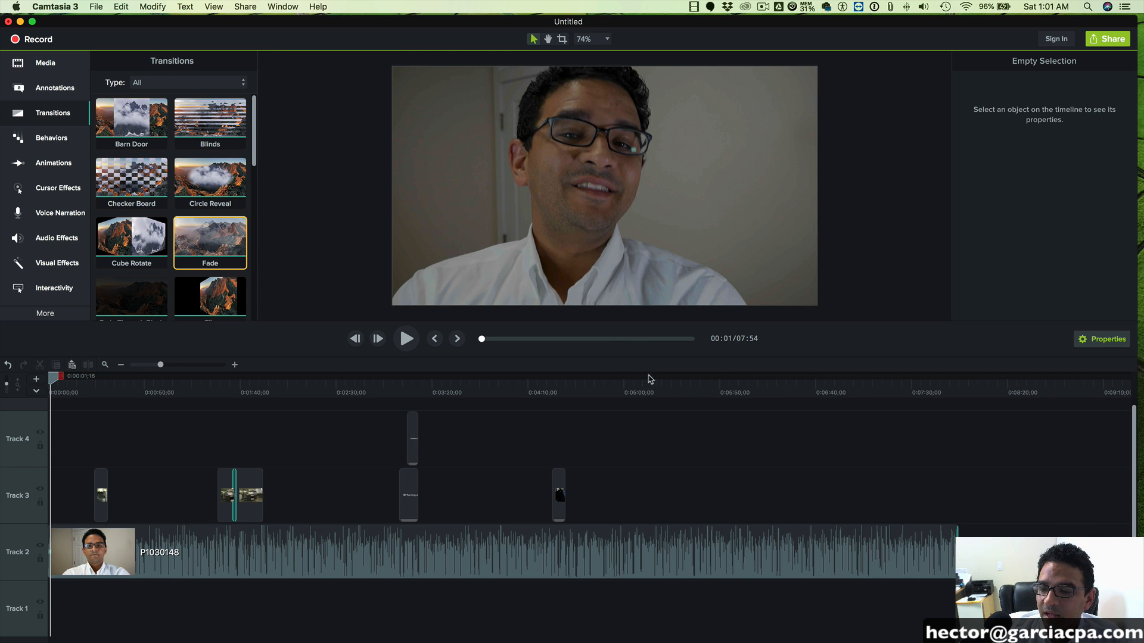
- Play through the closing remarks from about 0:07:22 and set the playhead at 0:07:47;11
left_click_drag(649, 379, 893, 385)
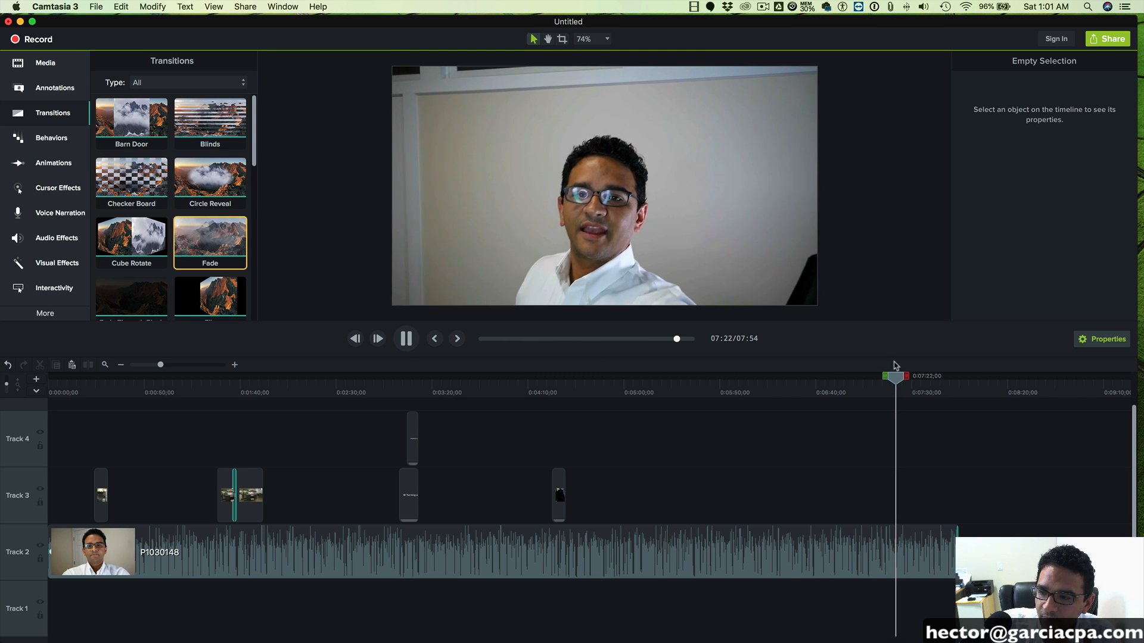
left_click_drag(899, 381, 924, 381)
left_click(417, 343)
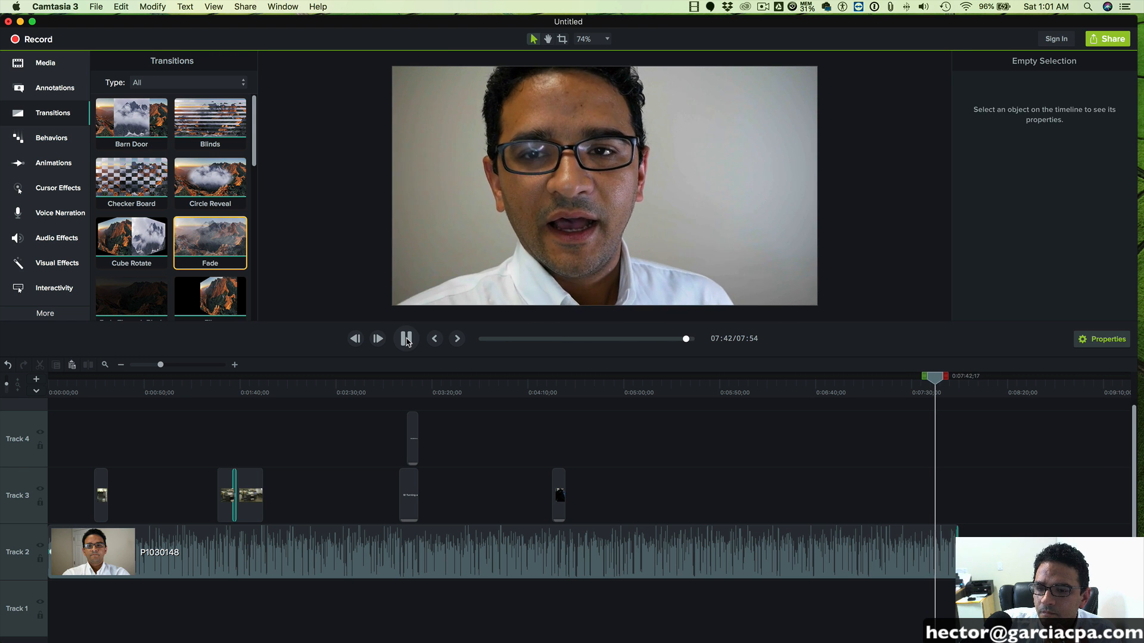
key("space")
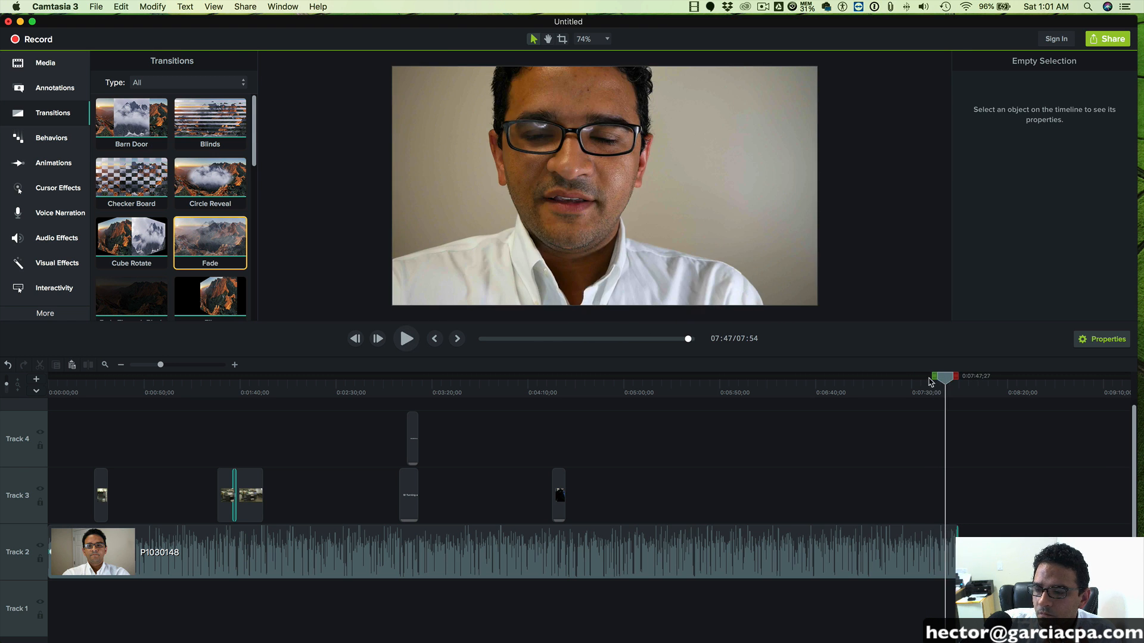
left_click(405, 339)
key("space")
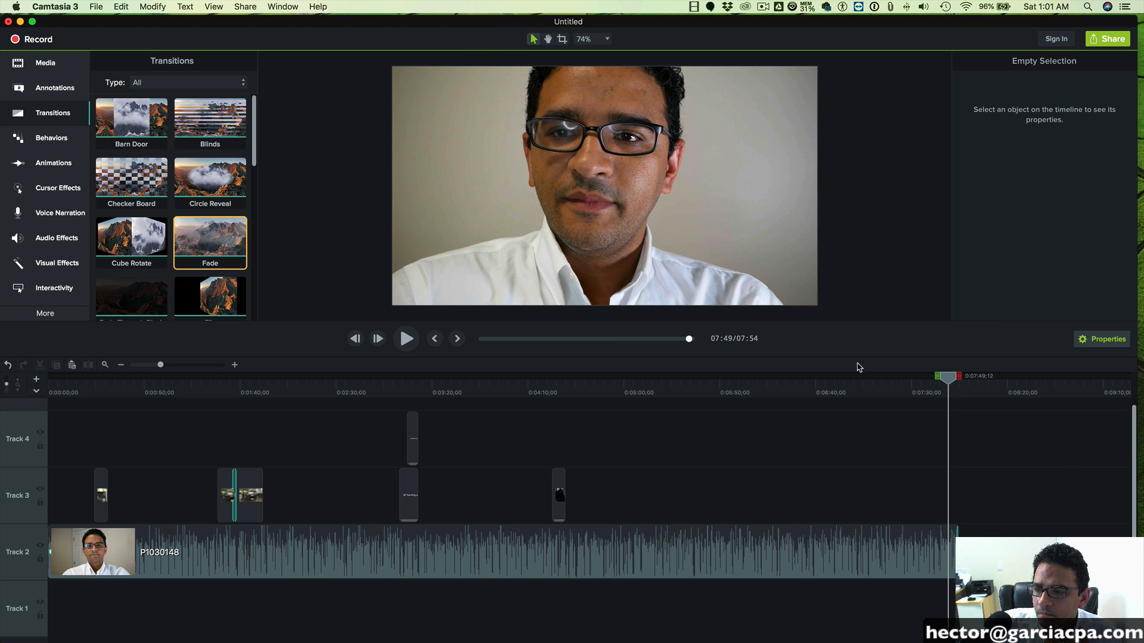
left_click_drag(951, 382, 948, 381)
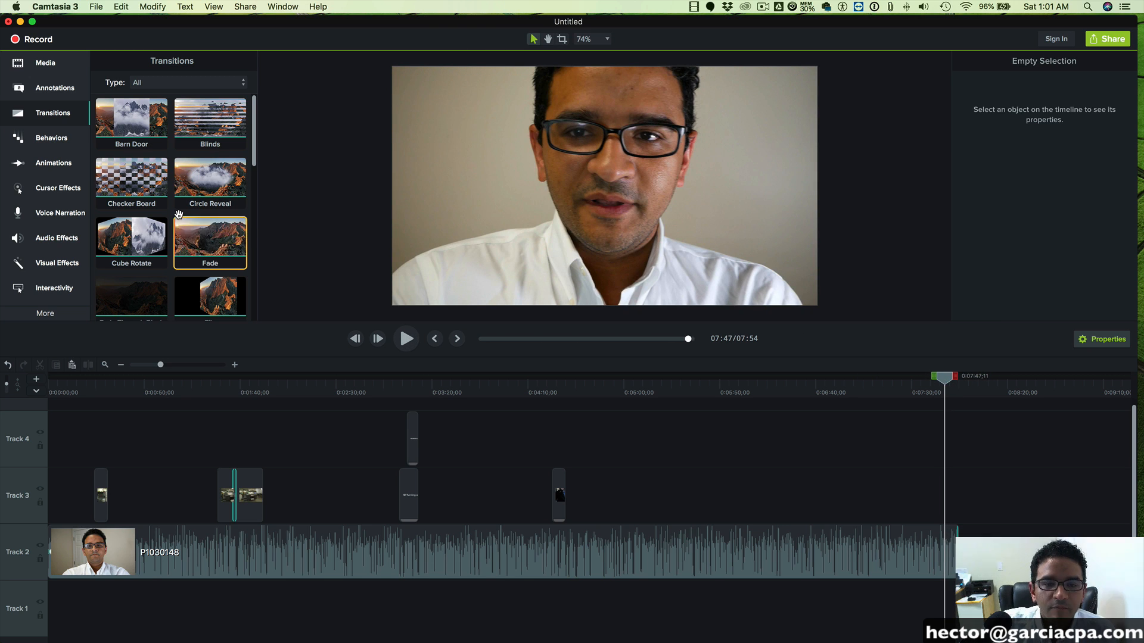
- Add a white square Basic callout reading "Hit LIKE" and "Add Comments" on two lines, placed in the lower-right corner of the video frame
left_click(54, 88)
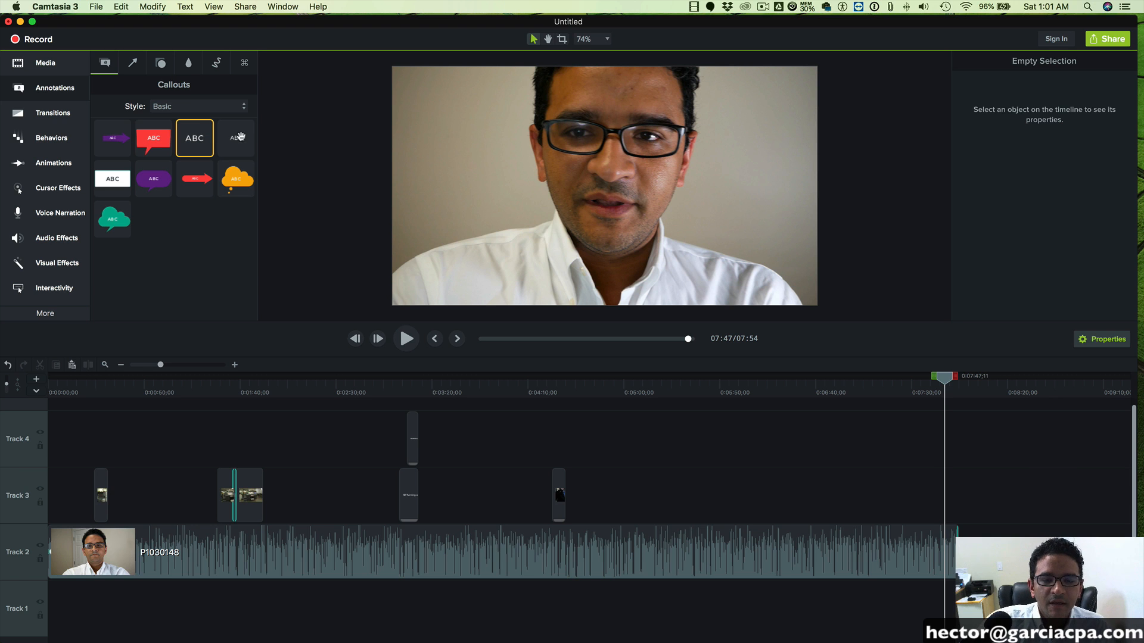
left_click_drag(112, 179, 484, 141)
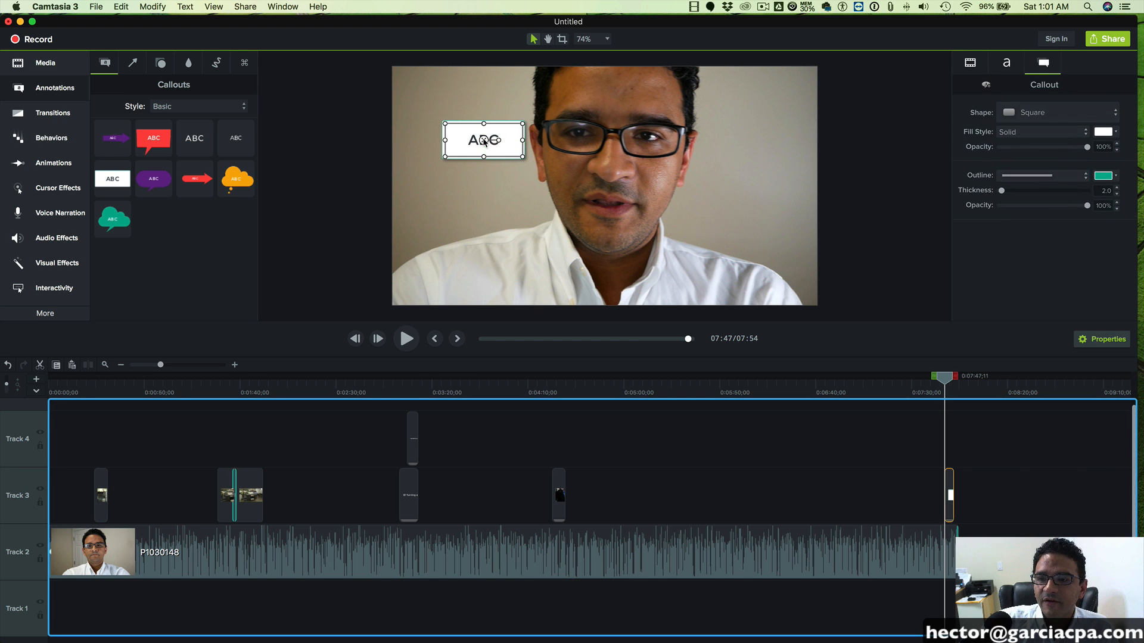
double_click(483, 141)
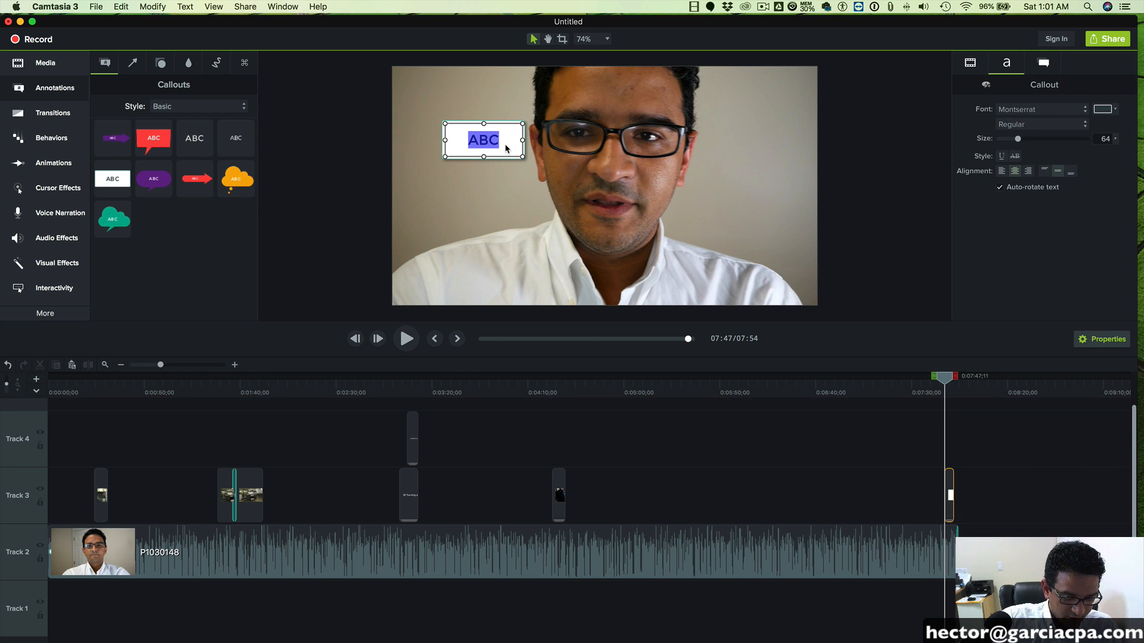
type("Hit LIK")
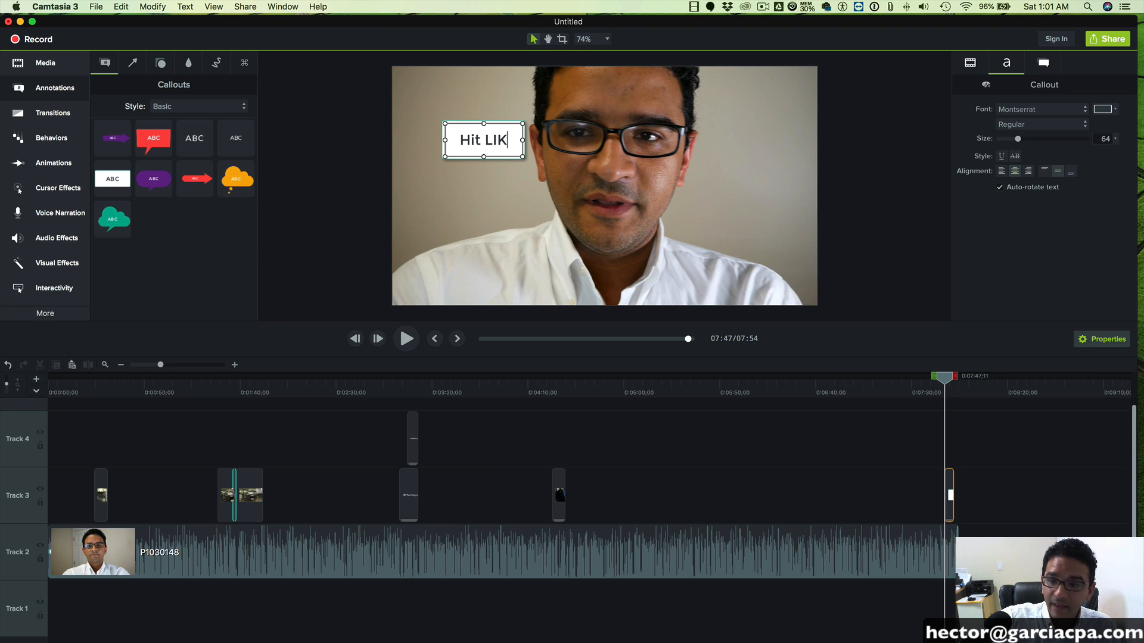
type("E")
key("Return")
type("Add C")
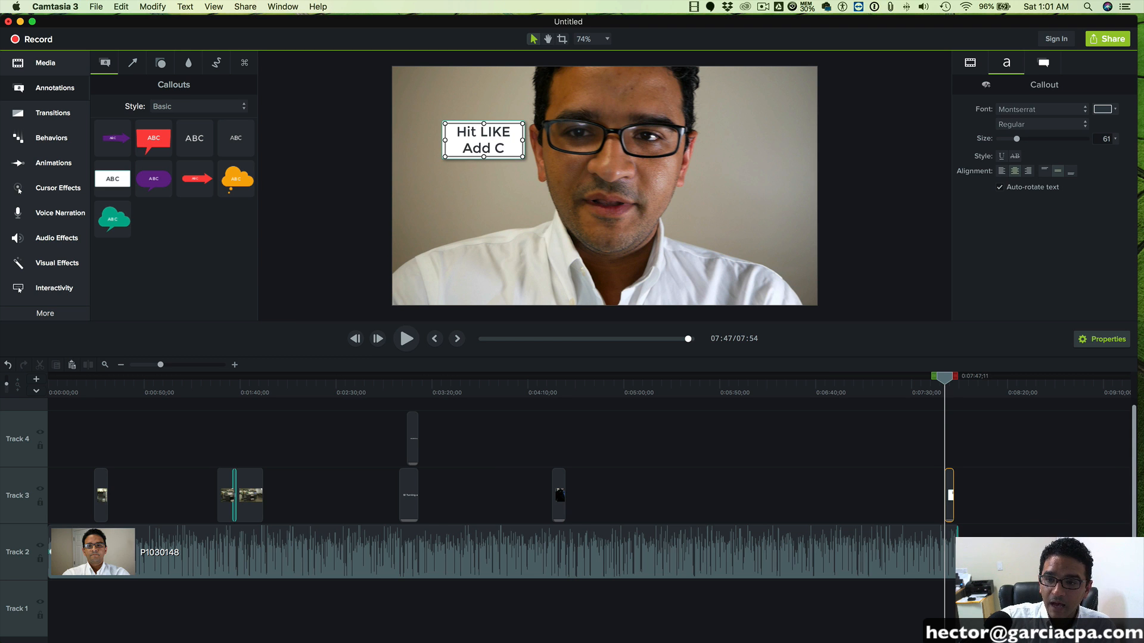
type("omments")
left_click(417, 148)
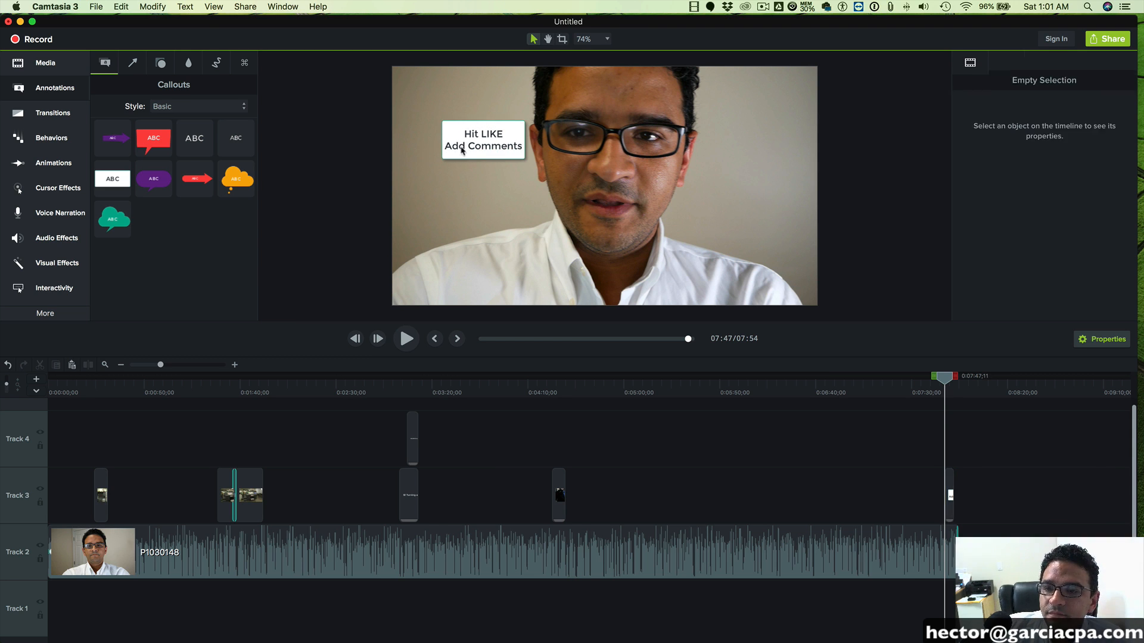
left_click_drag(484, 147, 757, 282)
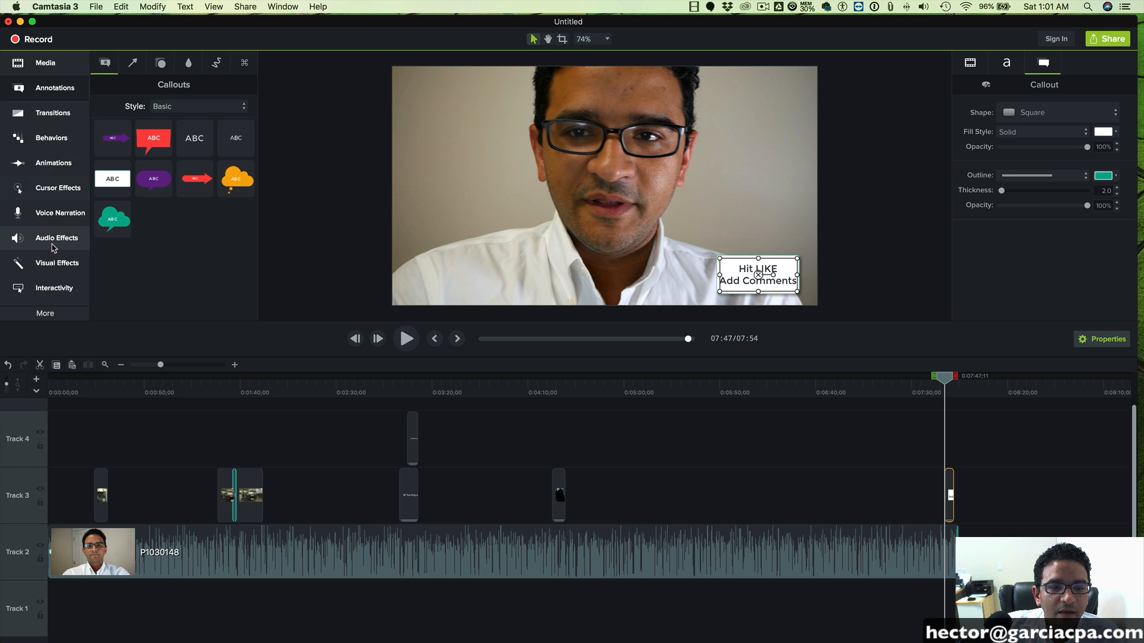
- Apply the Pulsating behavior to the "Hit LIKE Add Comments" callout and preview it up to about 0:07:51
left_click(47, 136)
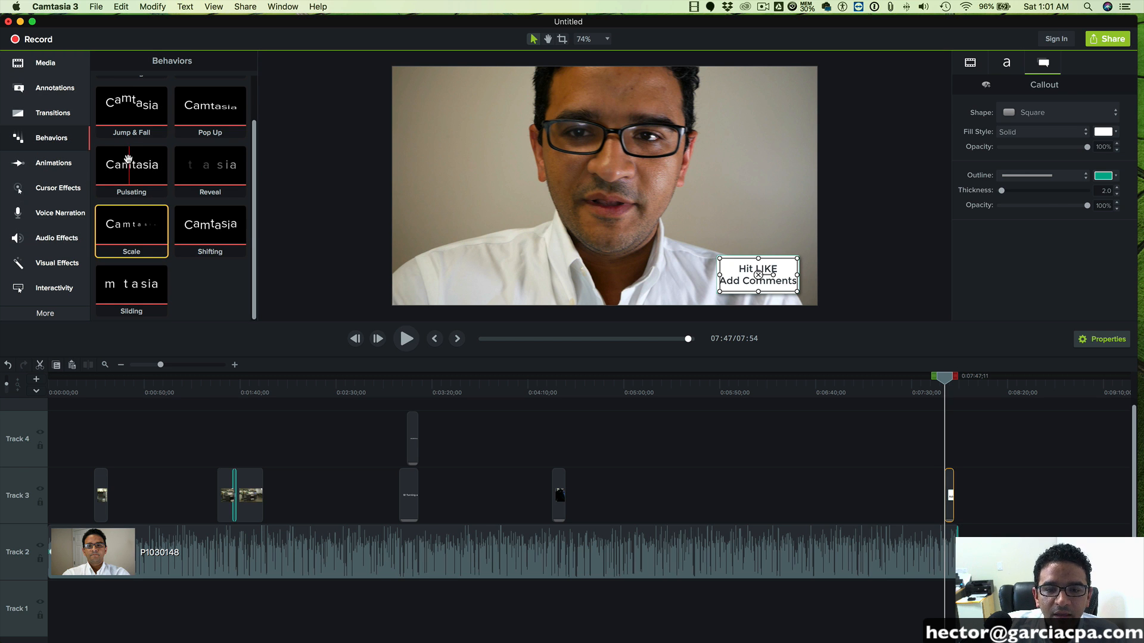
left_click_drag(128, 159, 751, 274)
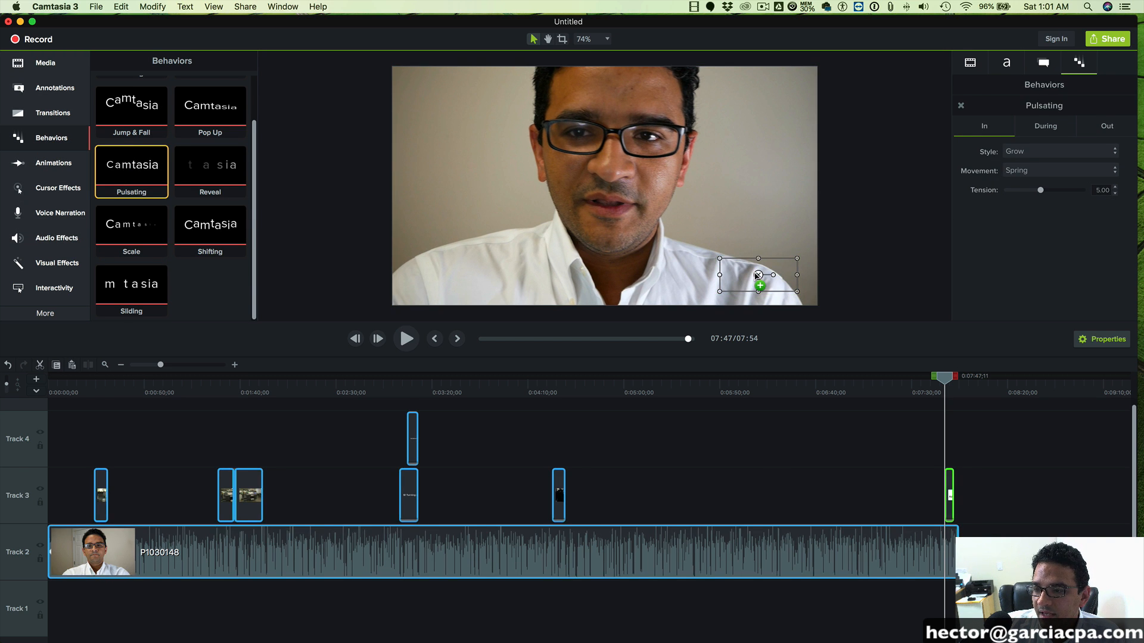
left_click(407, 338)
- Enlarge the "Hit LIKE Add Comments" callout box from its upper-left corner
left_click(826, 287)
left_click(733, 265)
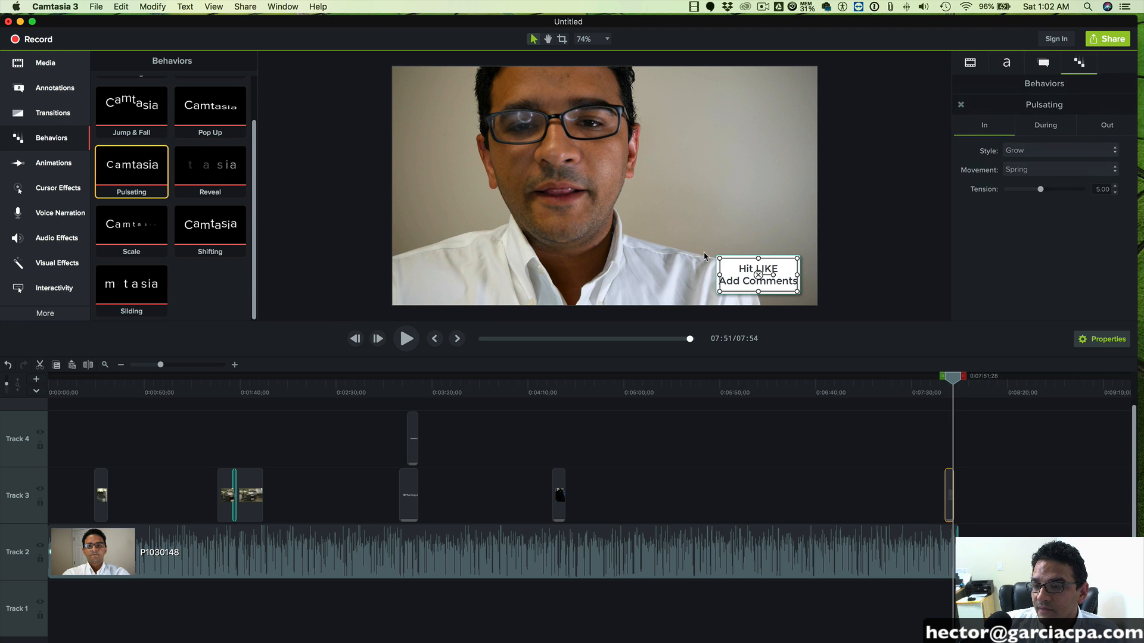
left_click_drag(715, 258, 665, 238)
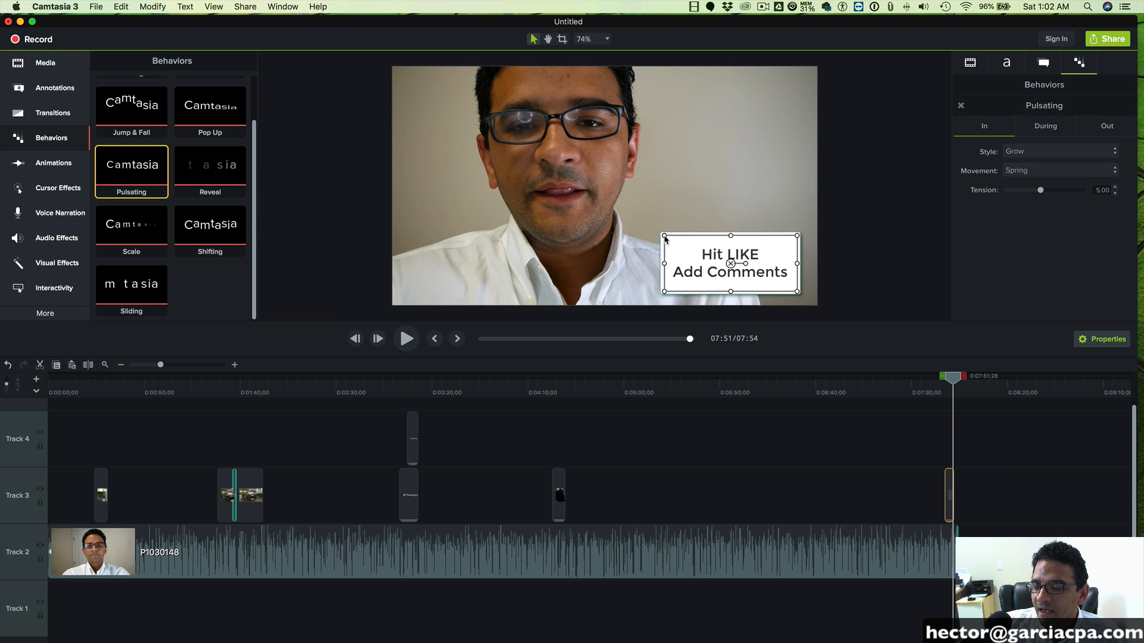
- Set the font of the word "LIKE" in the closing callout to Arial Rounded MT Bold
double_click(750, 262)
left_click(737, 259)
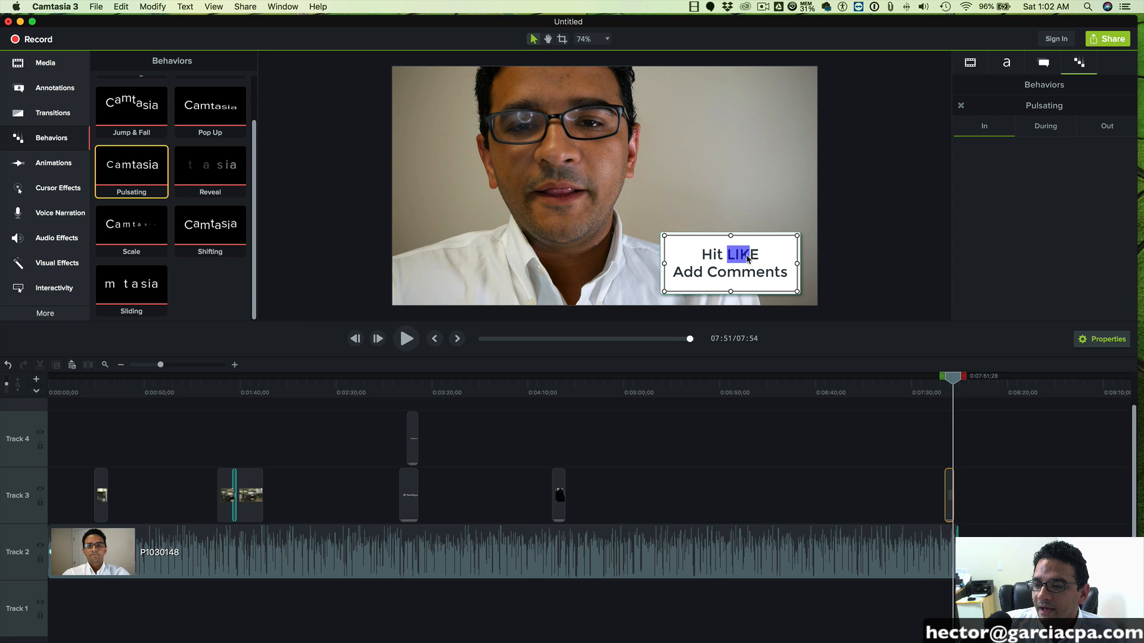
left_click(1007, 63)
left_click(1022, 125)
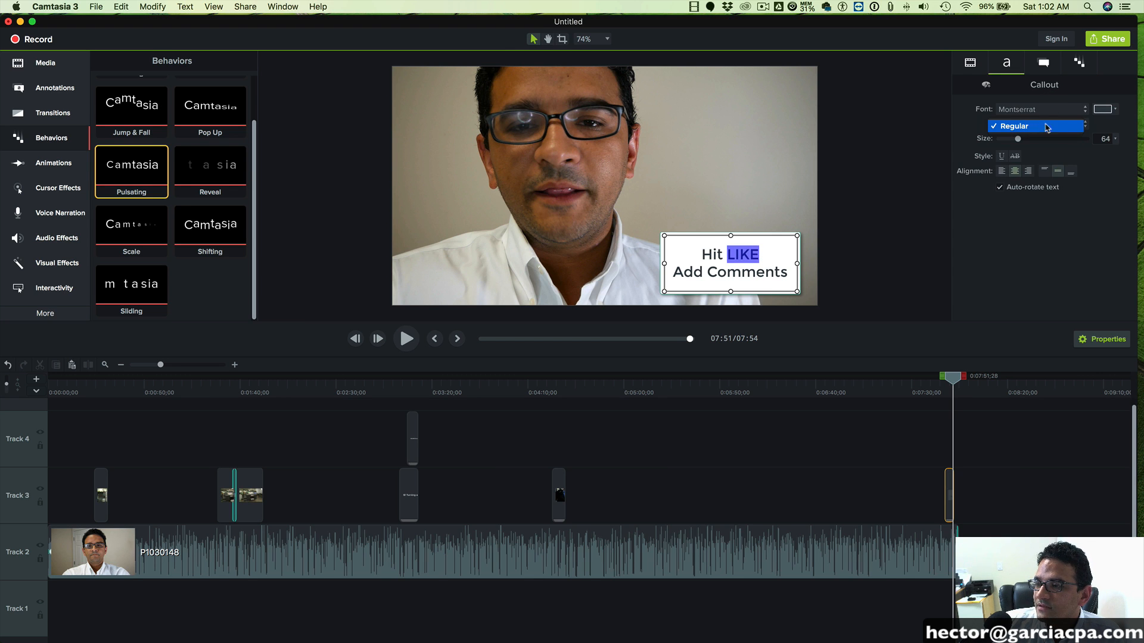
left_click(1046, 126)
left_click(1027, 112)
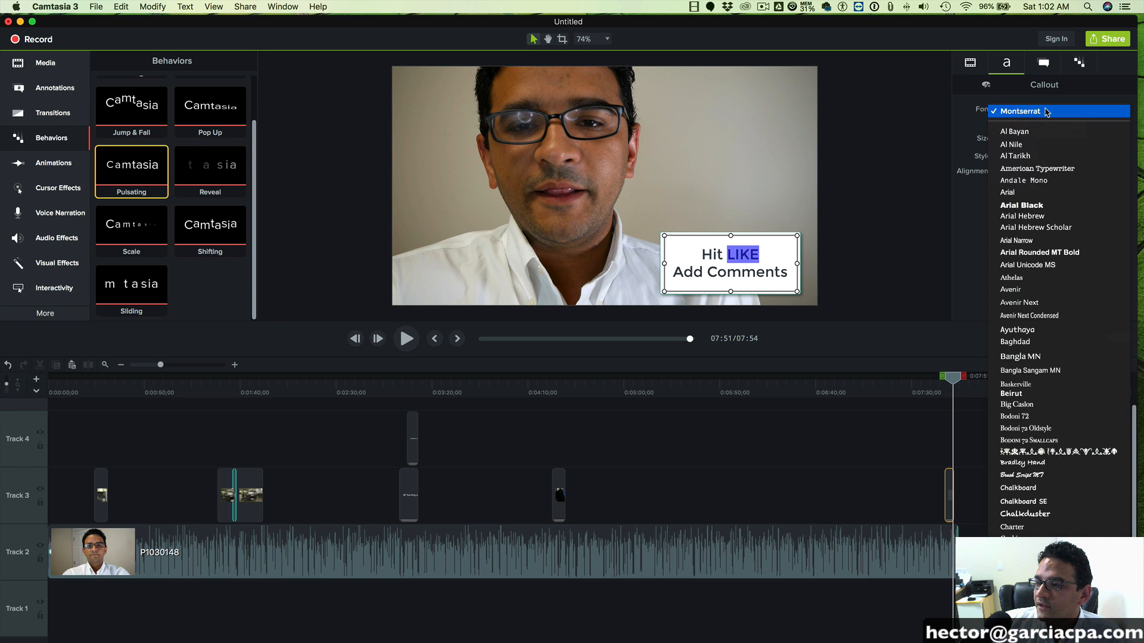
left_click(1038, 249)
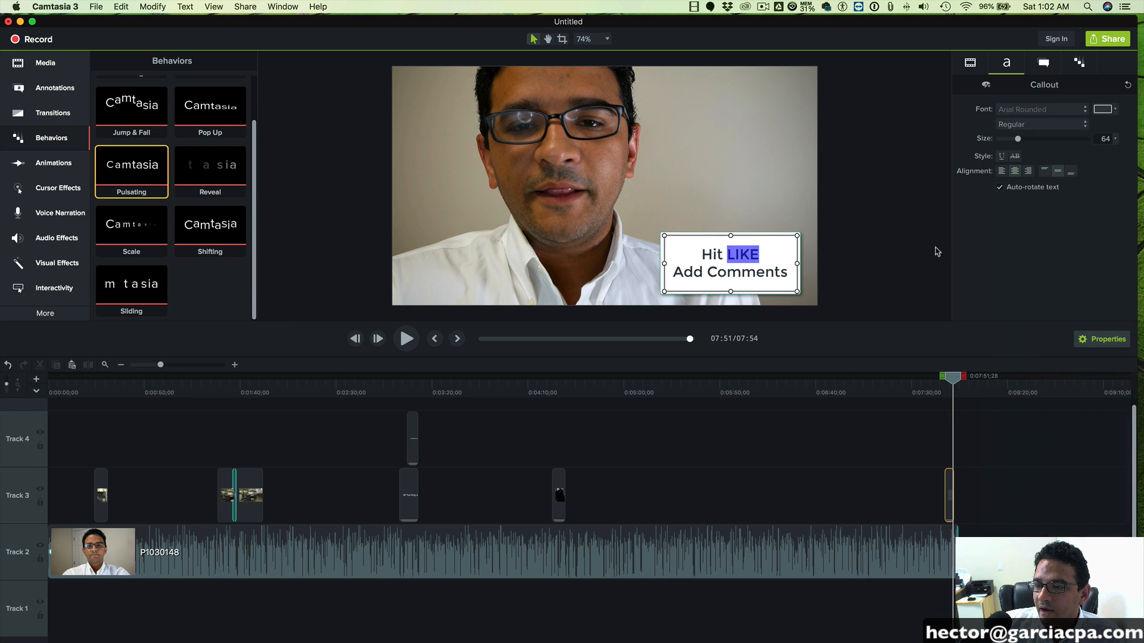
left_click(821, 249)
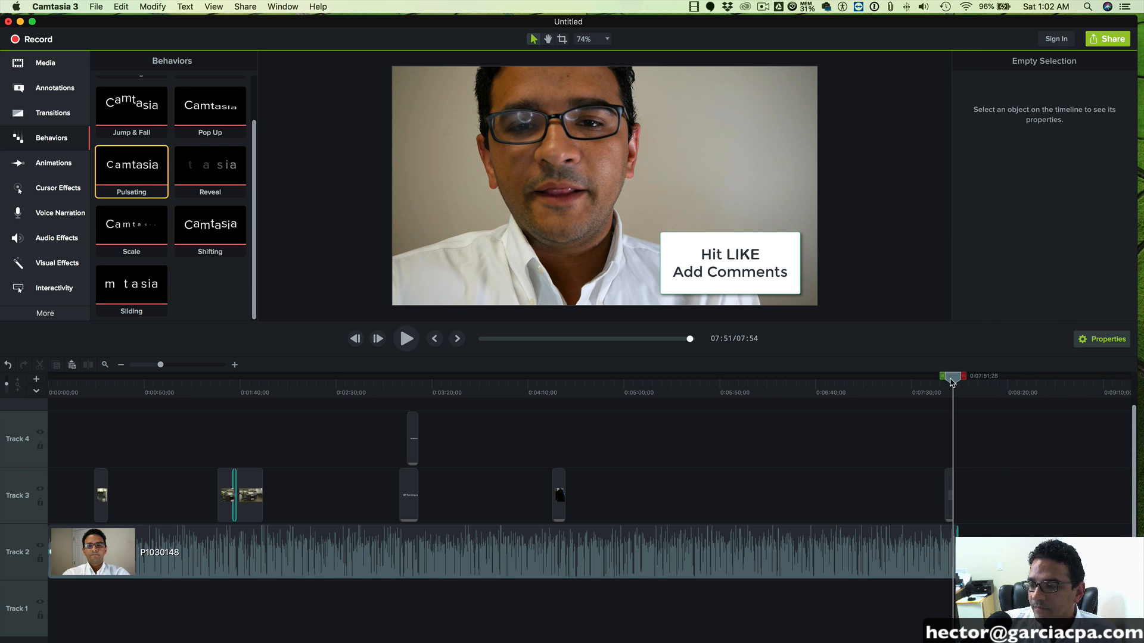
- Preview the closing callout's animation near the end of the video and return the playhead to the start of the timeline
left_click_drag(951, 382, 943, 384)
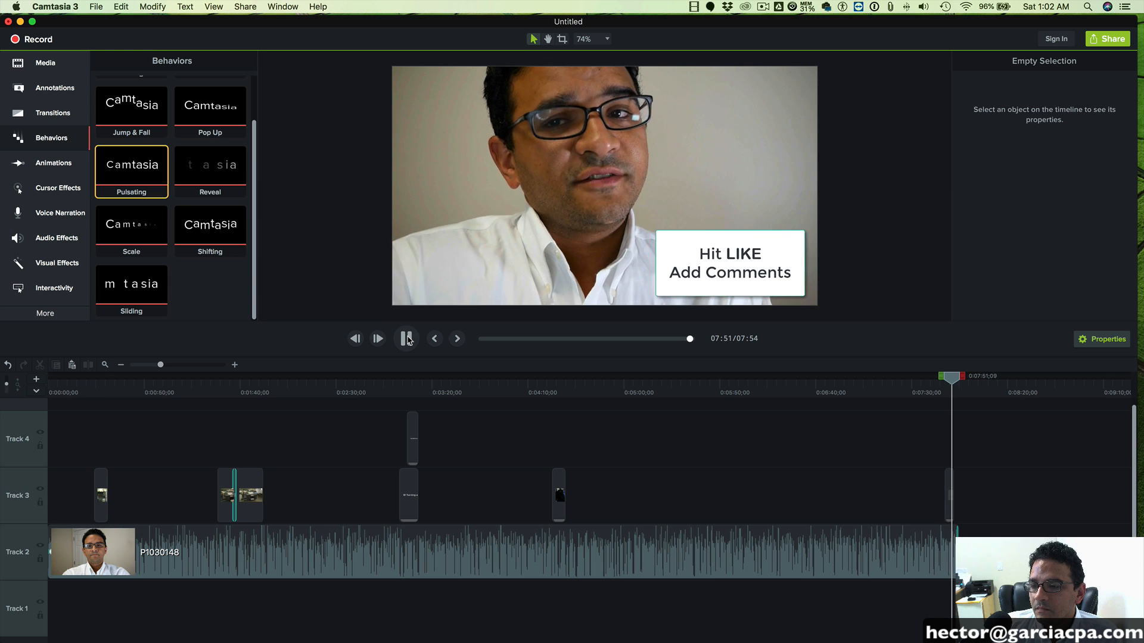
left_click(407, 339)
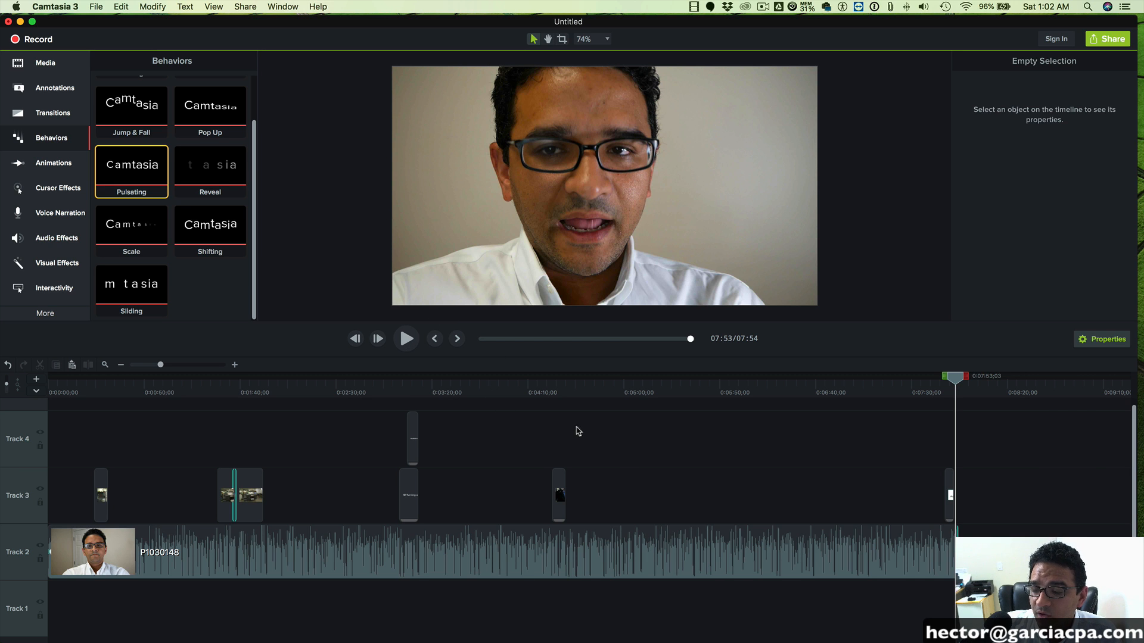
left_click_drag(953, 379, 55, 376)
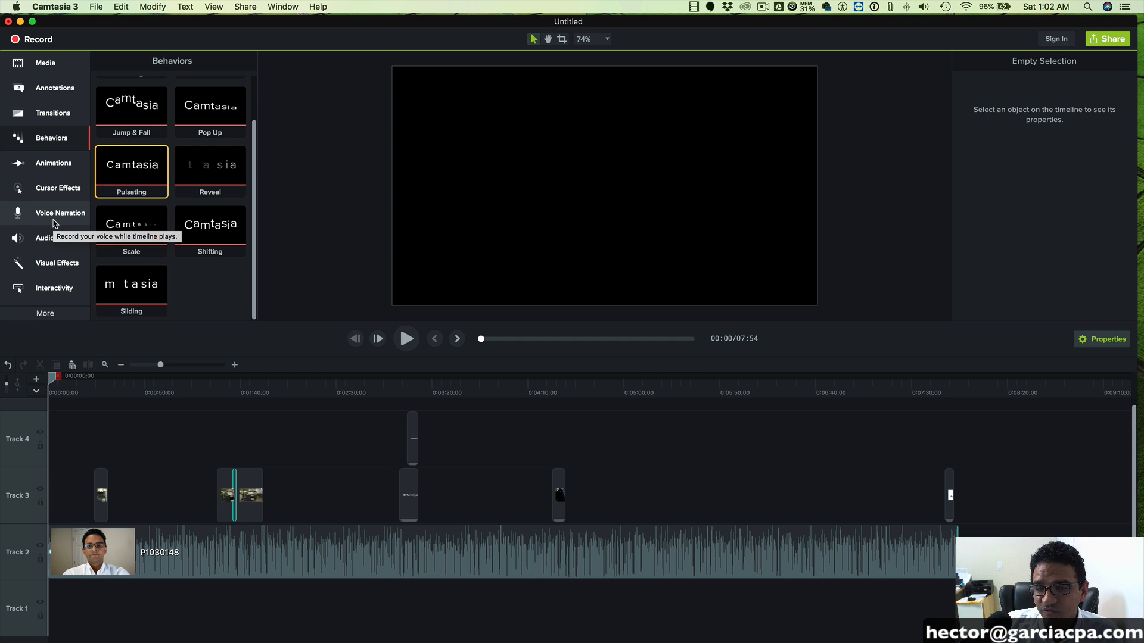
- Apply the Noise Removal audio effect to the P1030148 clip on Track 2 and preview the first few seconds
left_click(52, 238)
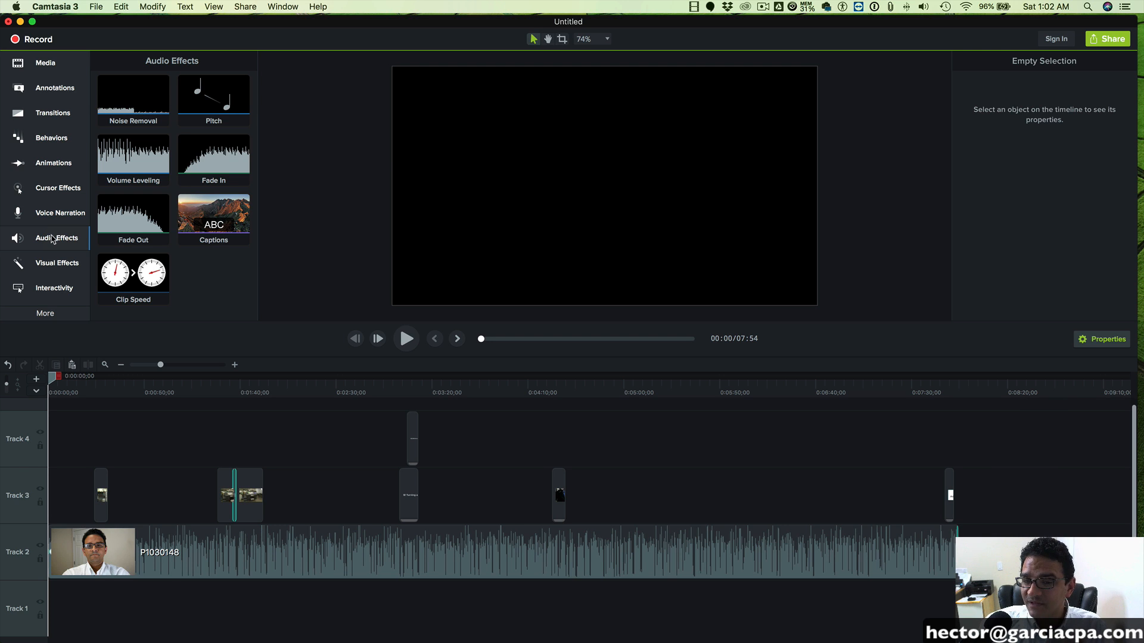
left_click(143, 95)
left_click(53, 239)
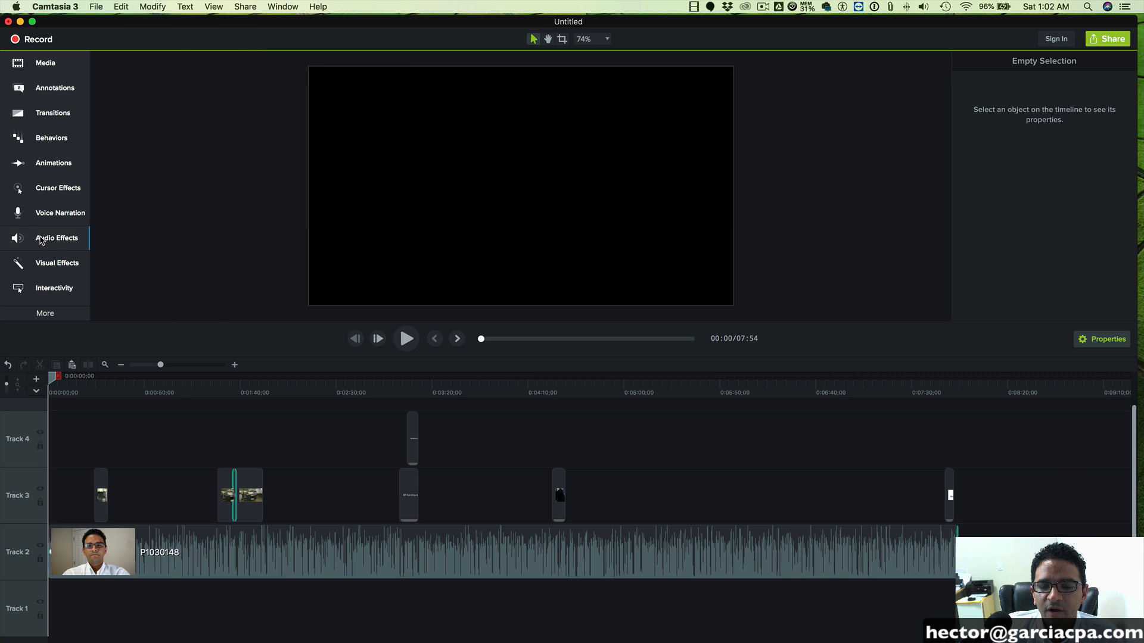
left_click(54, 238)
left_click_drag(136, 100, 200, 573)
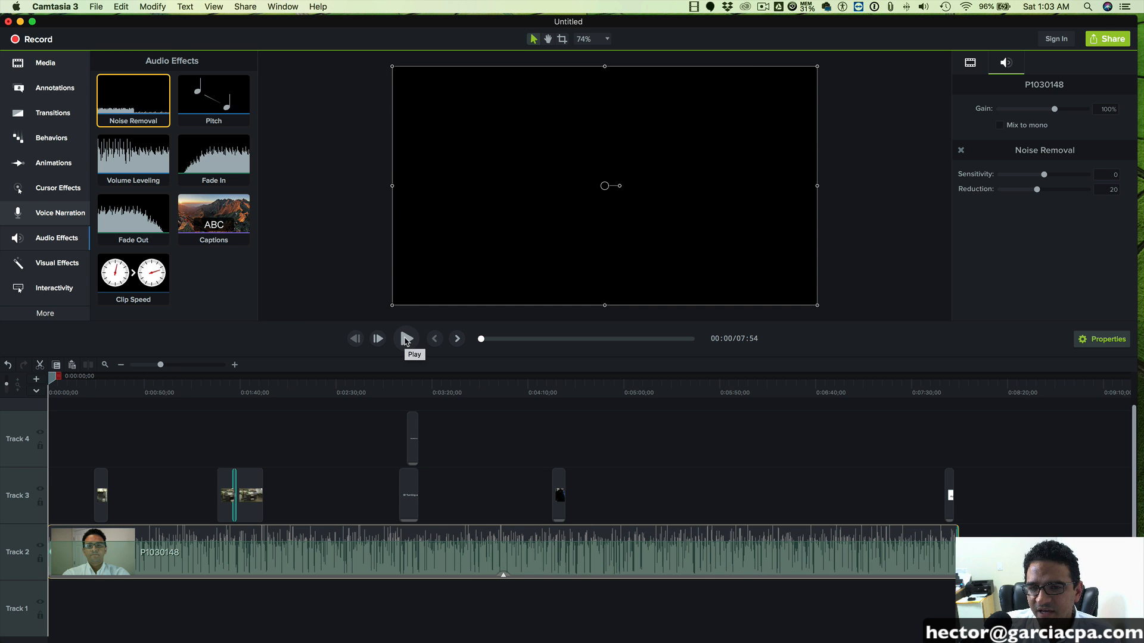
left_click(405, 339)
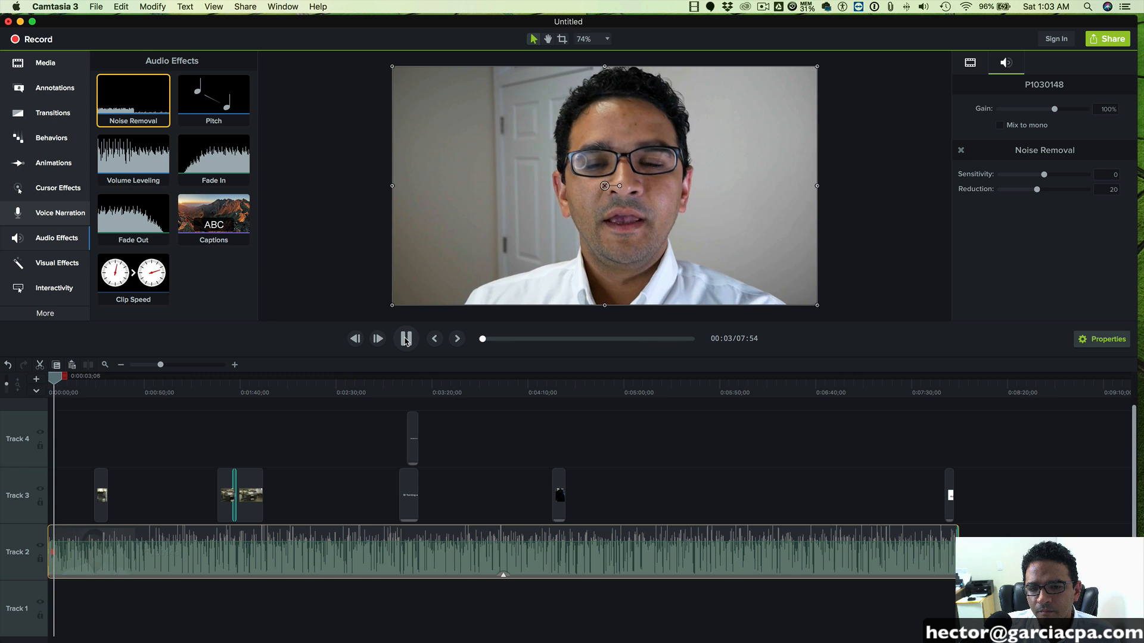
left_click(405, 339)
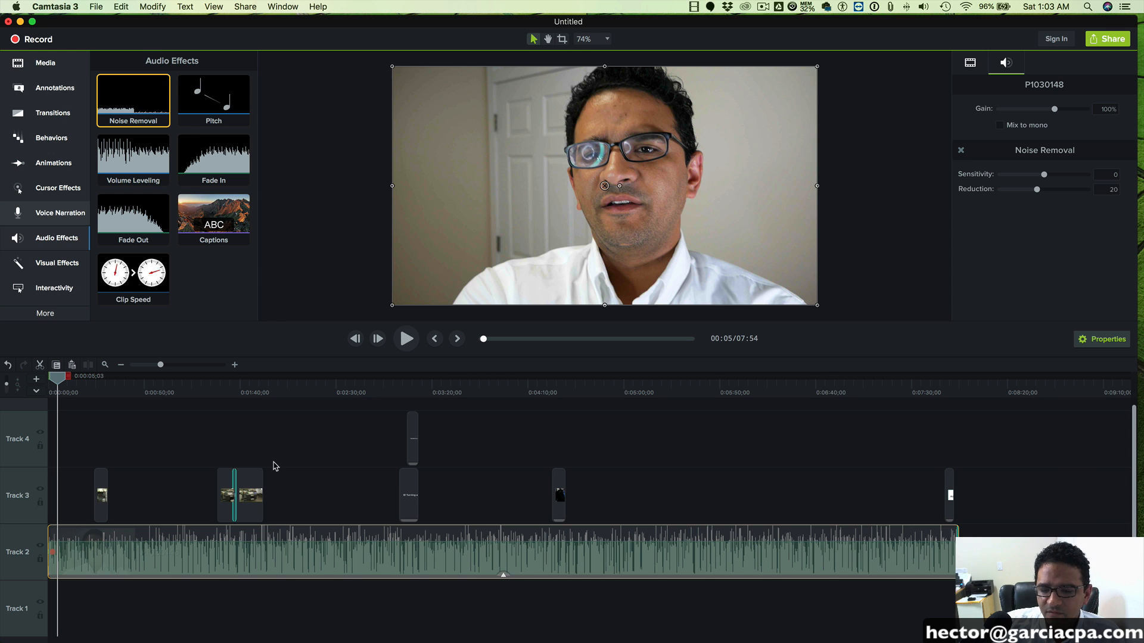
- Save the project as "story about printing press" in the iCloud Desktop folder, as a standalone project
left_click(96, 7)
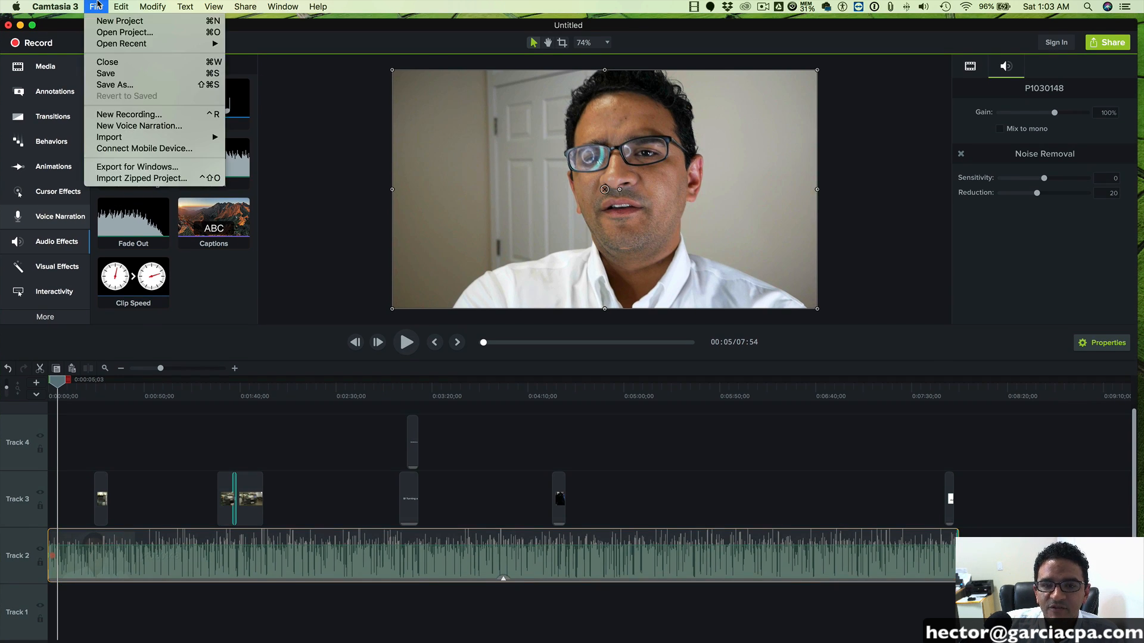
left_click(113, 84)
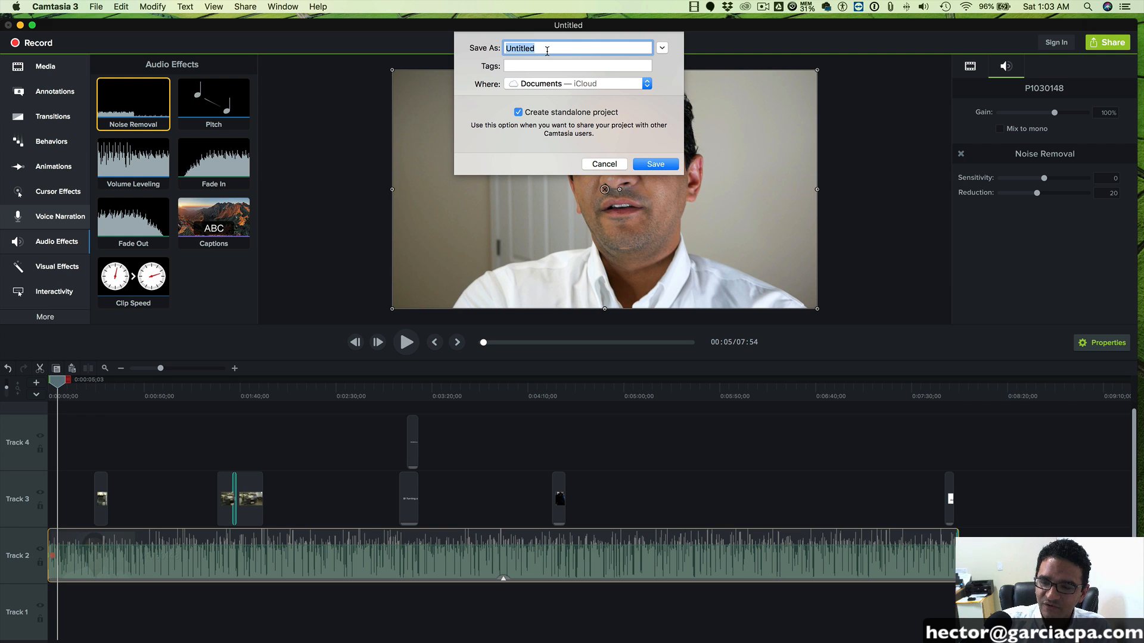
left_click(528, 87)
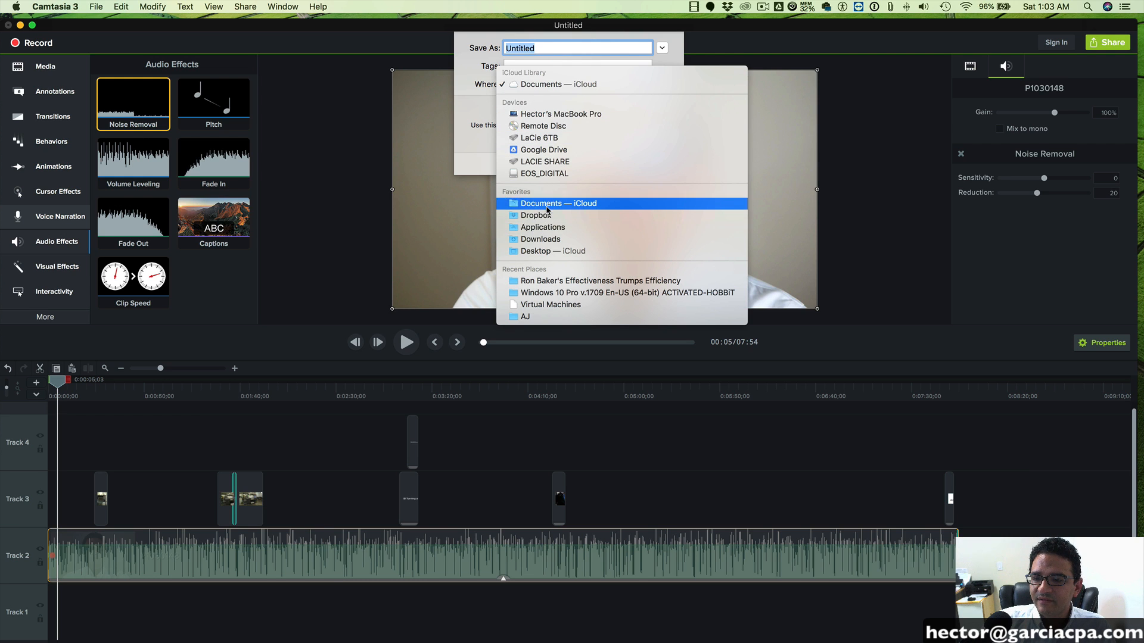
left_click(543, 250)
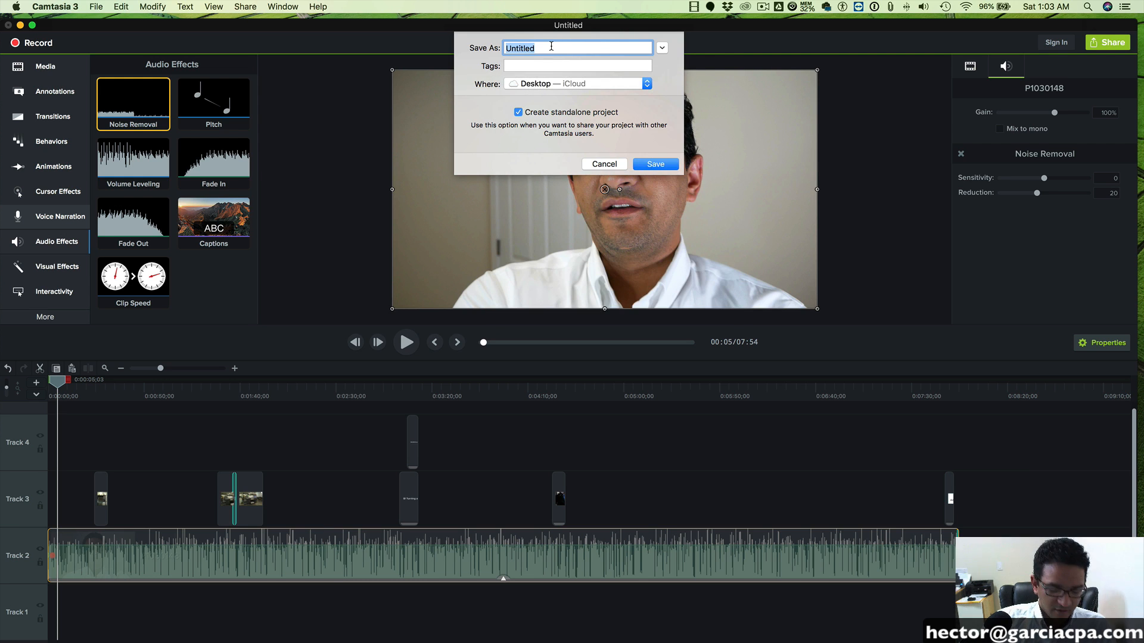
type("story")
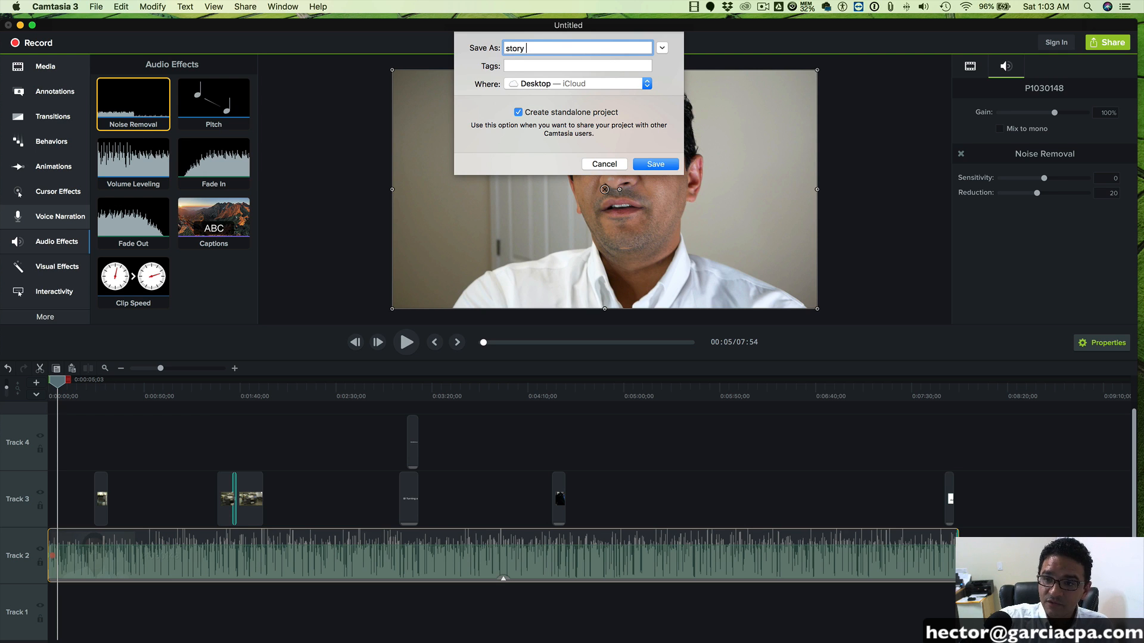
type(" about ")
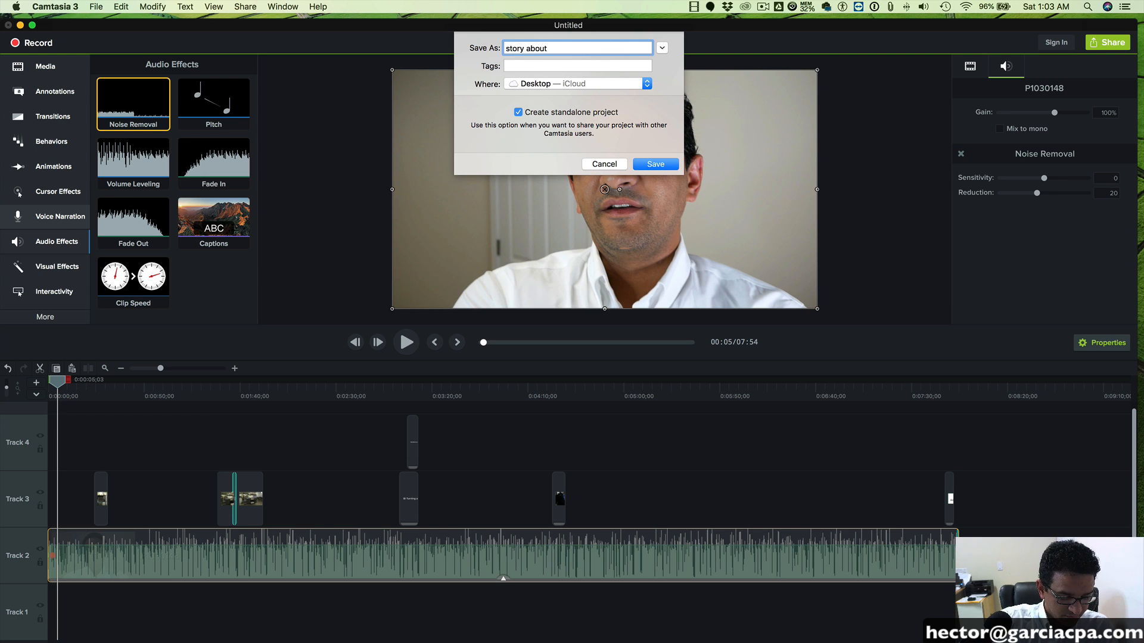
type("printing press")
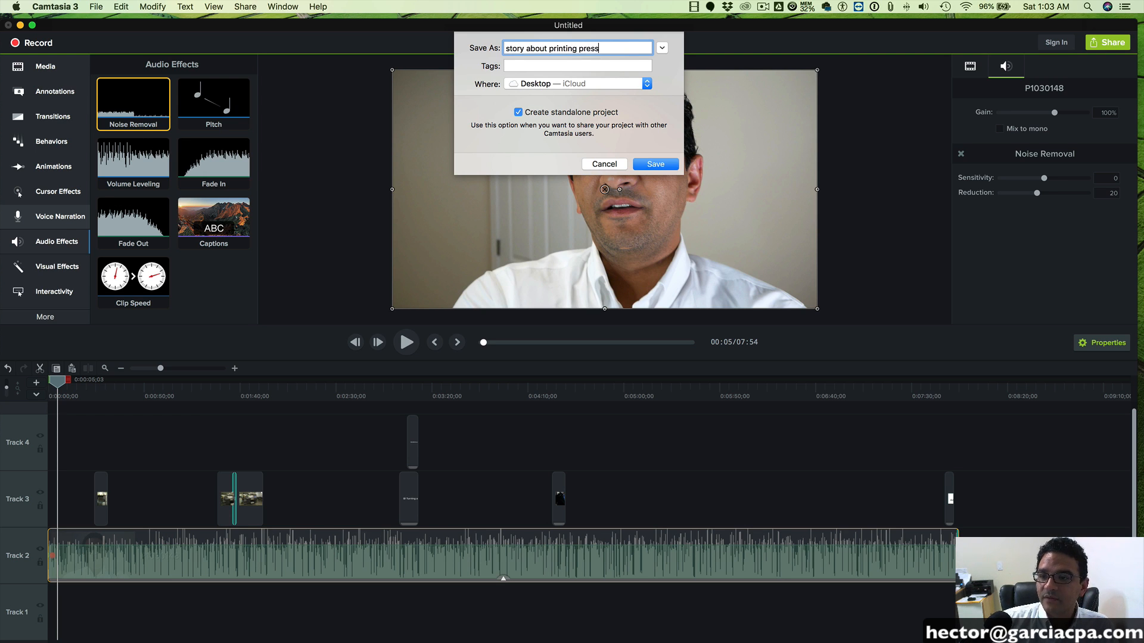
left_click(663, 163)
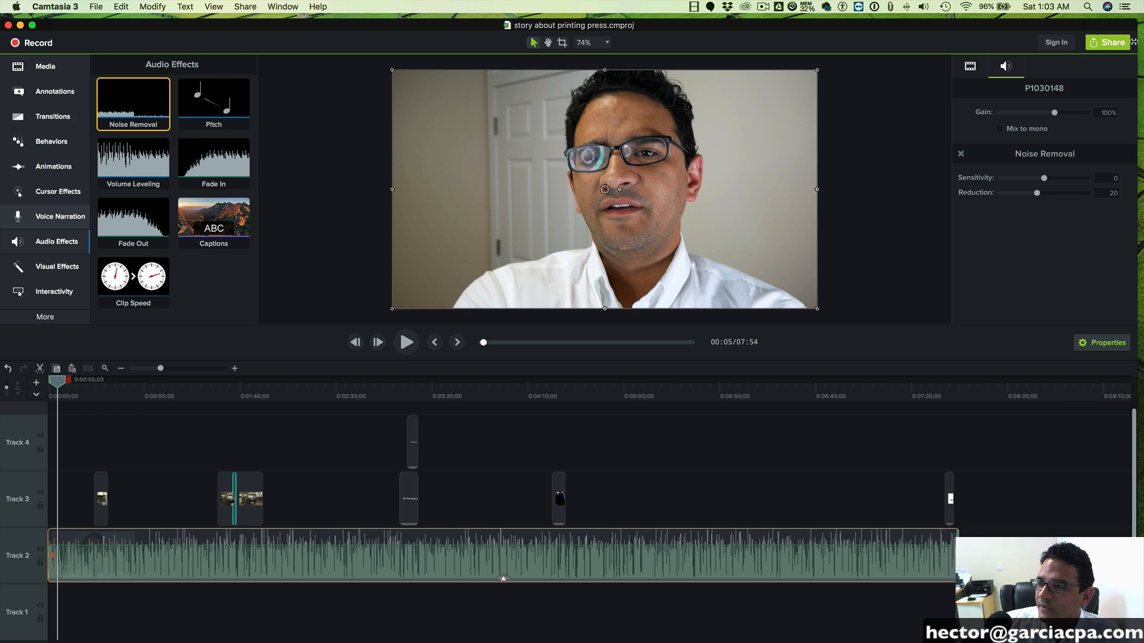
- Set up a local MP4 export with a frame rate of 30 and dimensions of 1920 x 1080 HD
left_click(1101, 44)
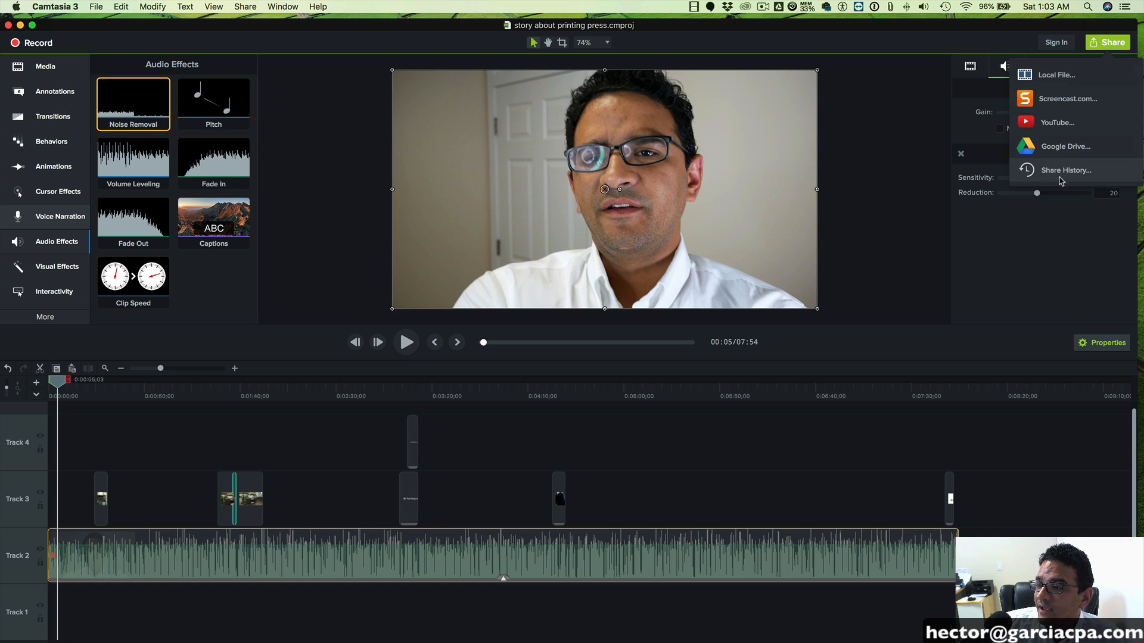
left_click(1058, 76)
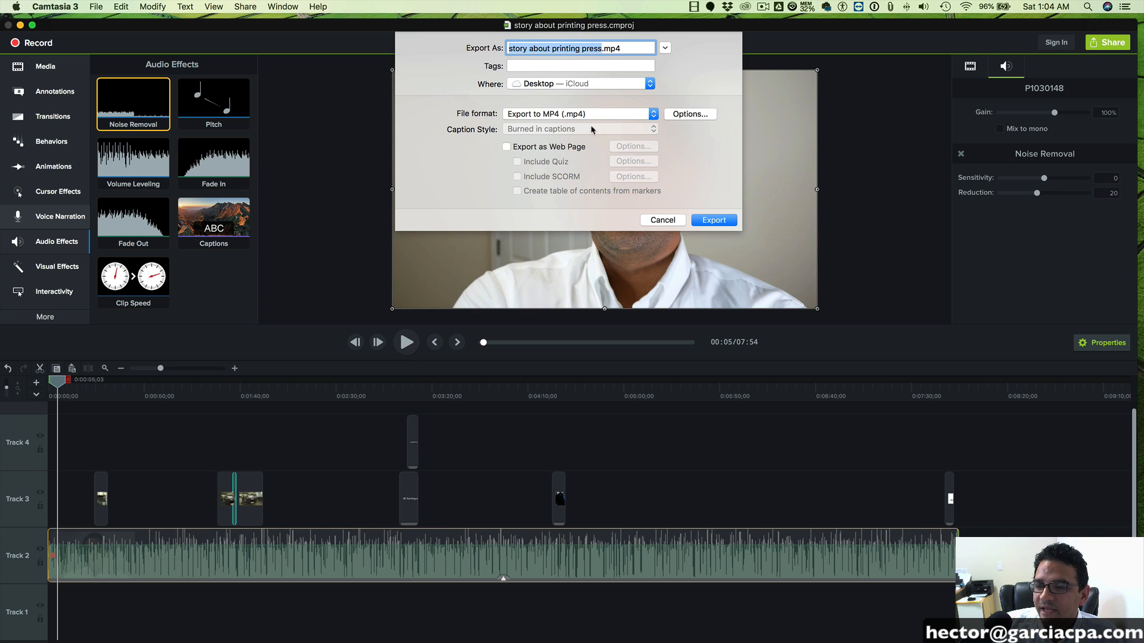
left_click(691, 115)
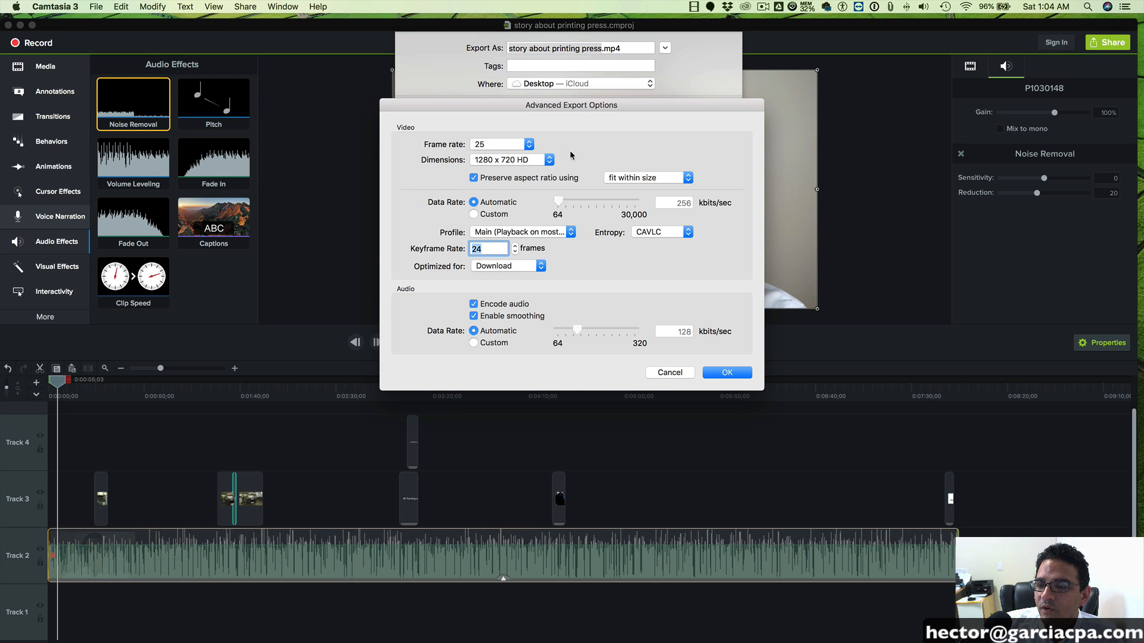
left_click(512, 148)
left_click(498, 124)
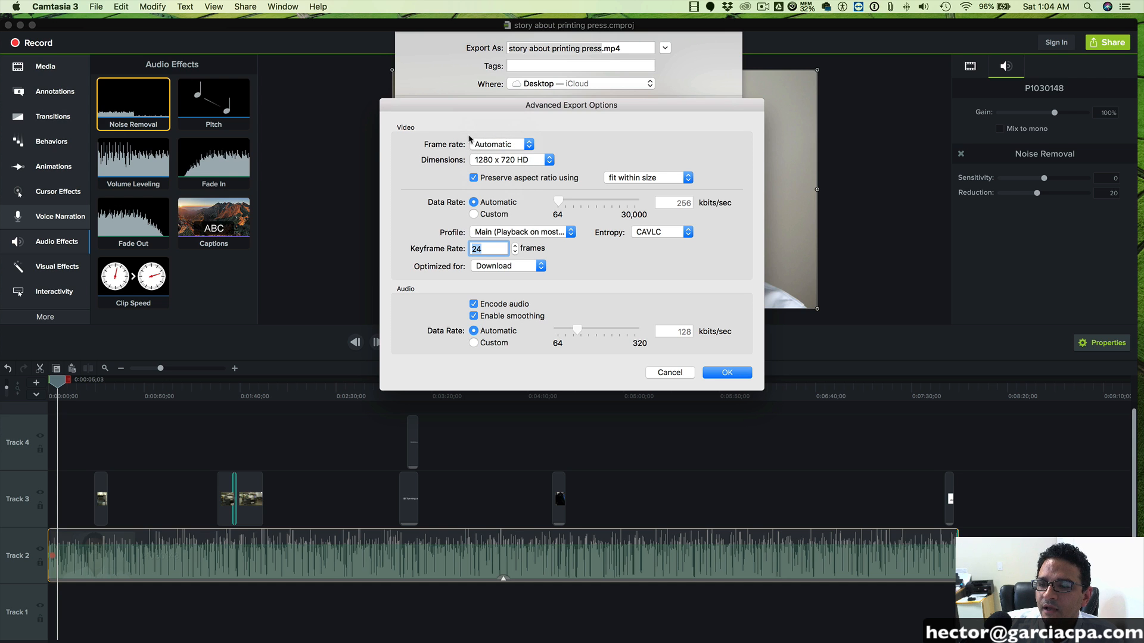
left_click(492, 145)
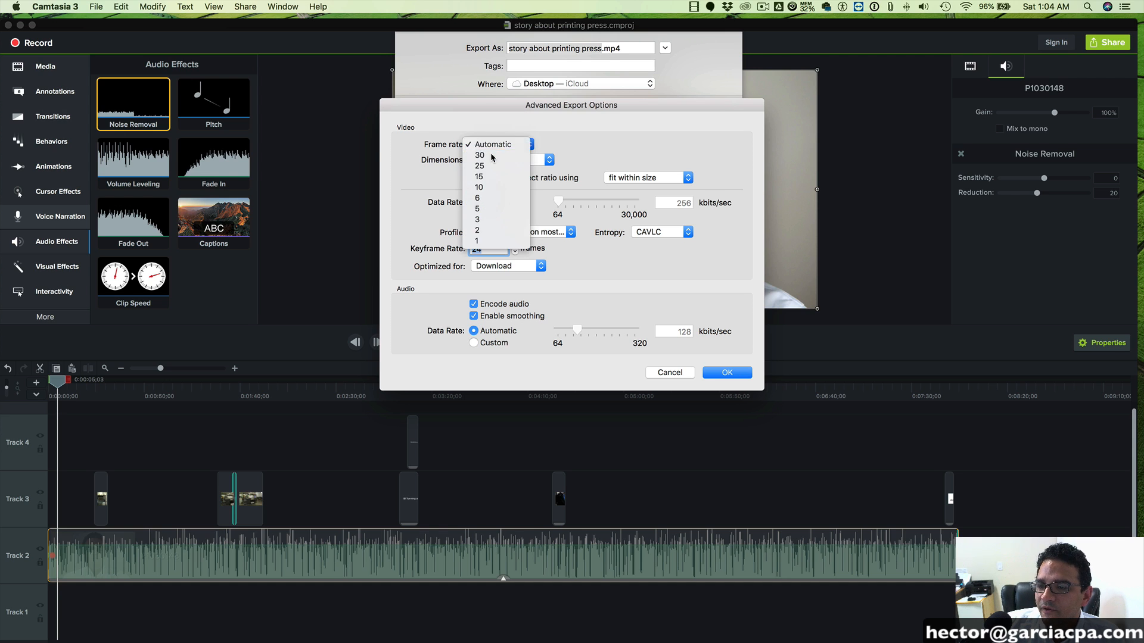
left_click(492, 156)
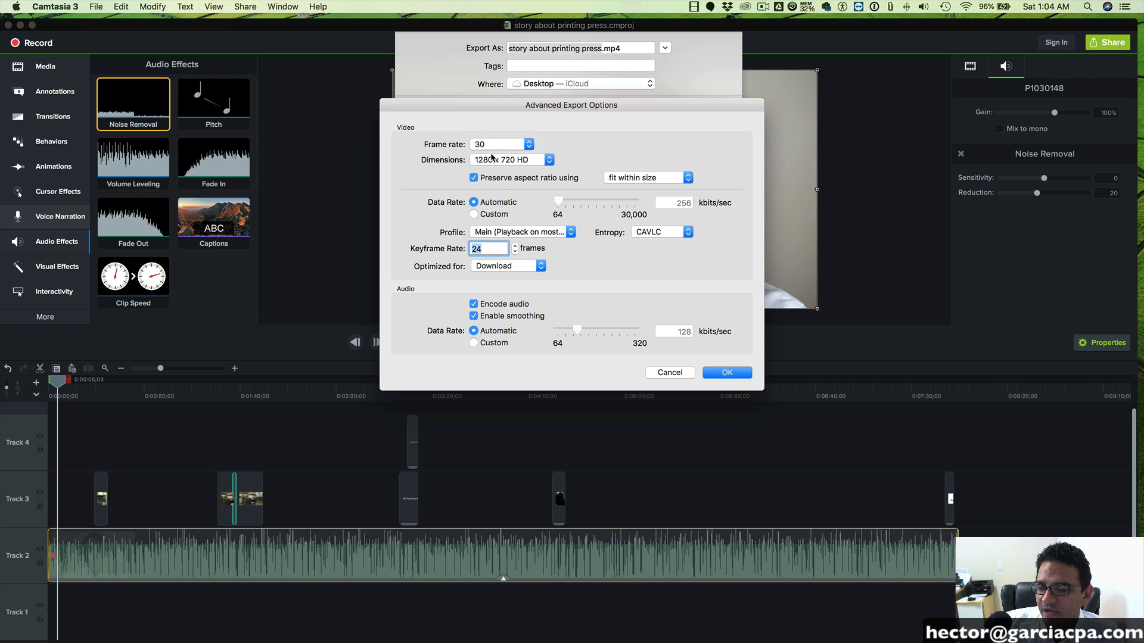
left_click(521, 162)
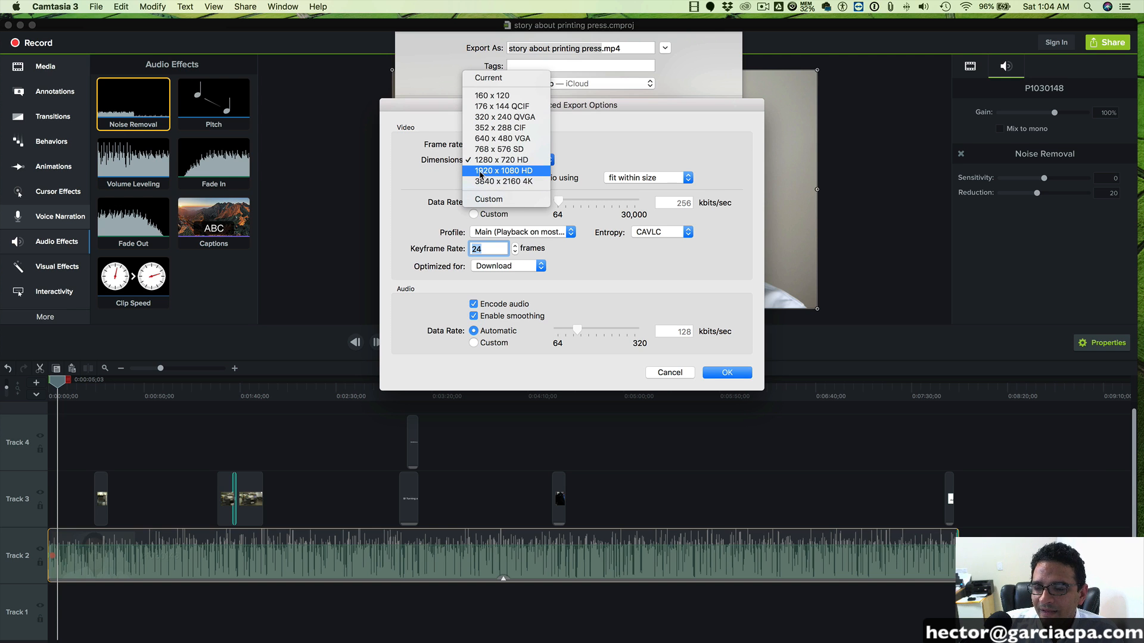
left_click(517, 172)
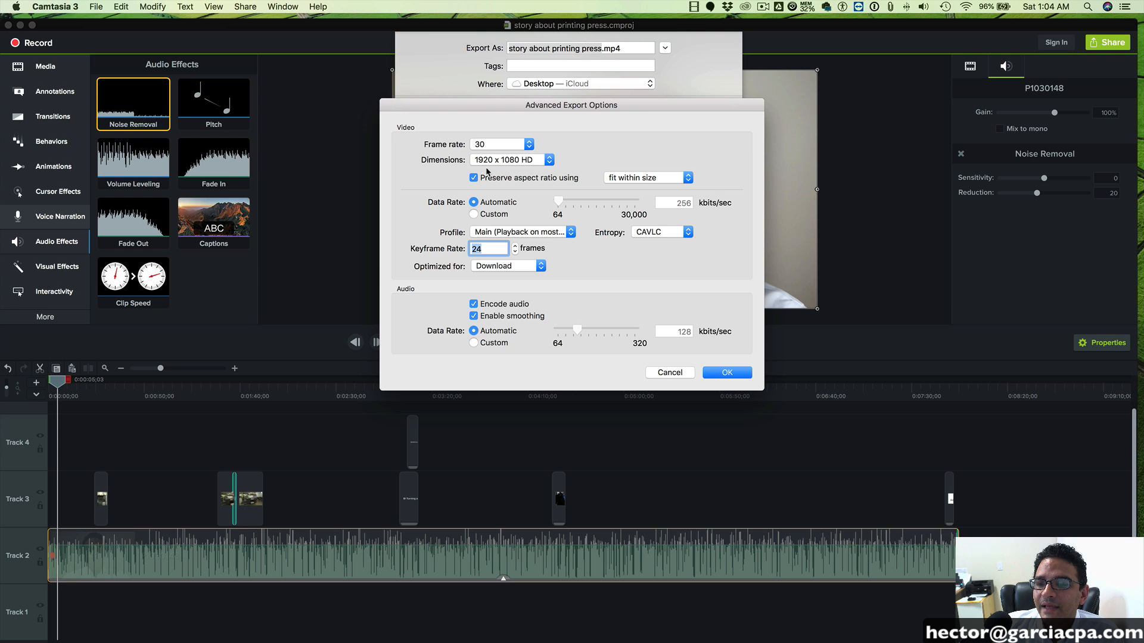
- Set the keyframe rate to 30 frames and export the video as "story about printing press.mp4" to the iCloud Desktop folder
type("30")
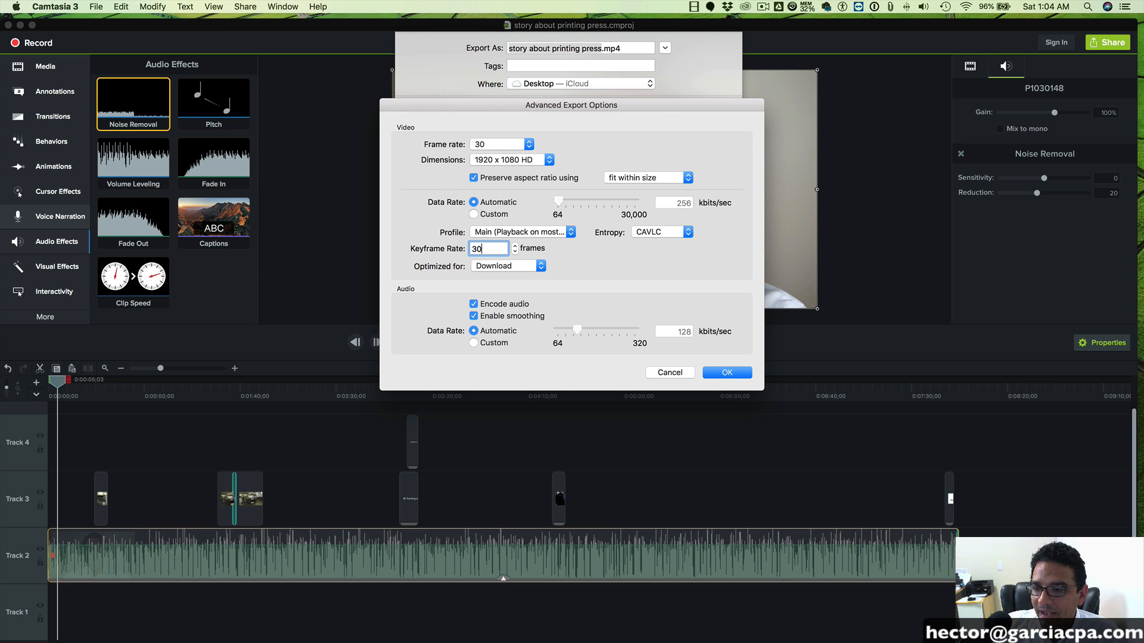
left_click(495, 146)
left_click(496, 149)
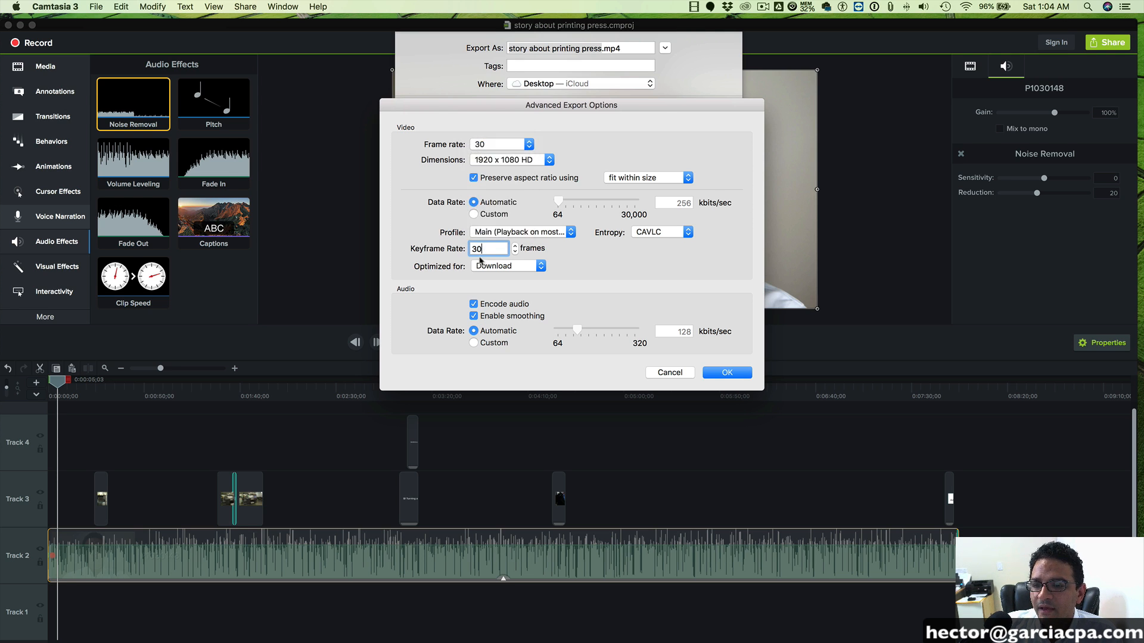
left_click(503, 160)
left_click(504, 161)
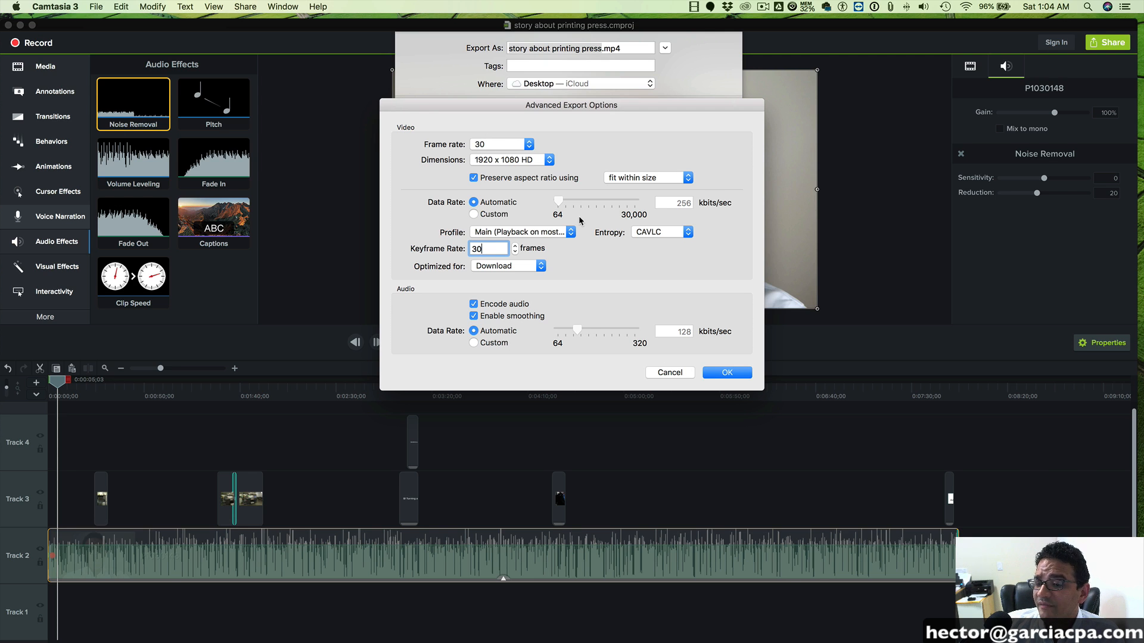
left_click(735, 374)
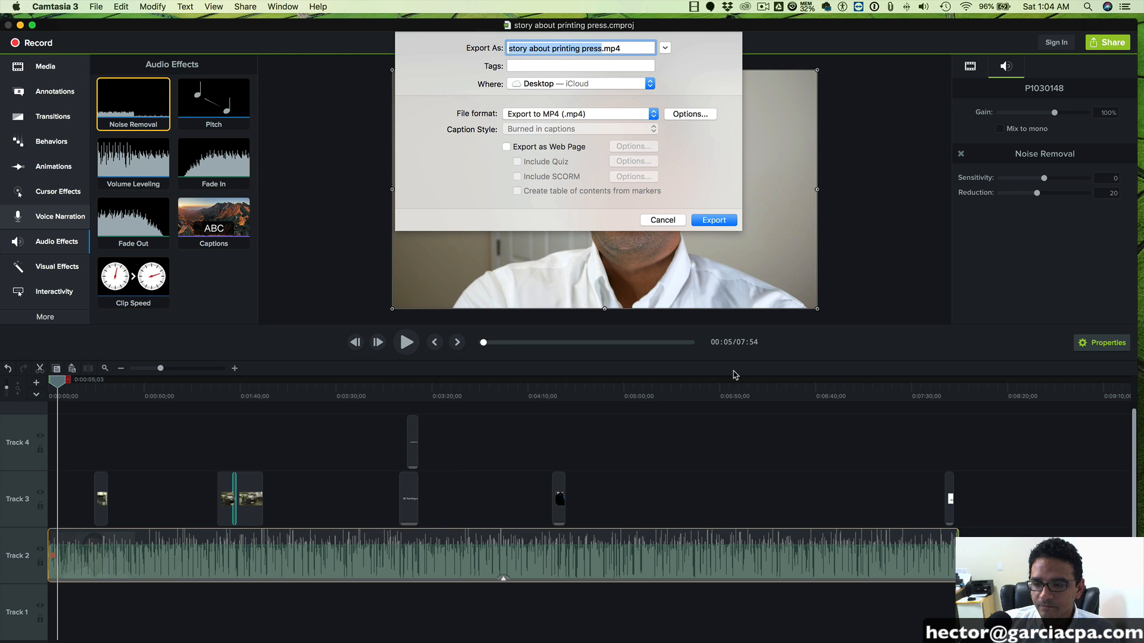
left_click(713, 220)
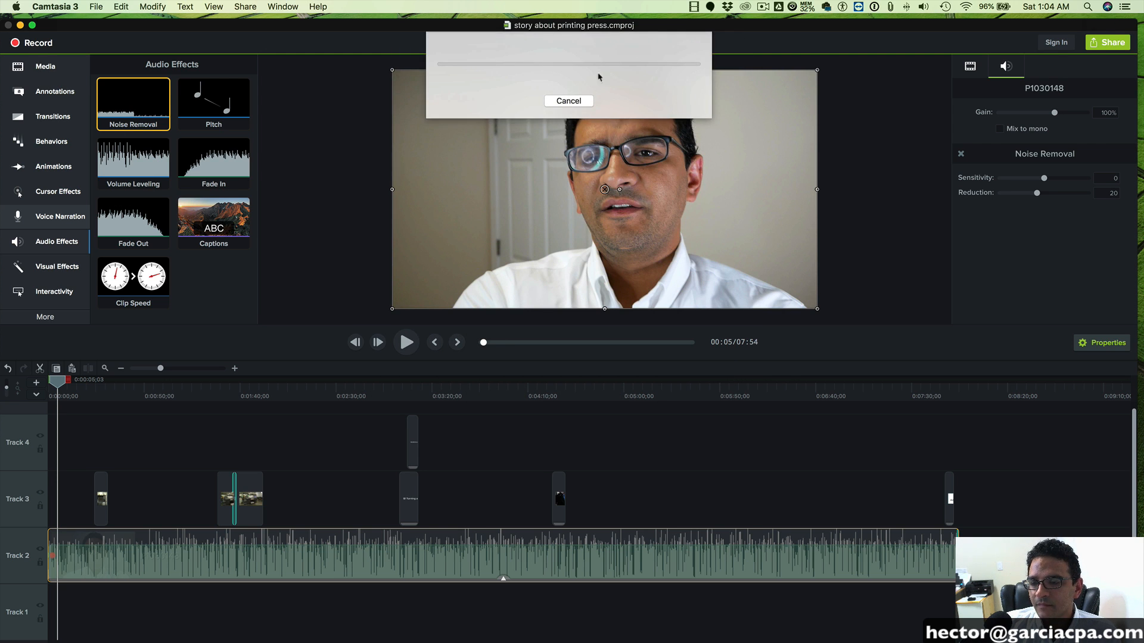